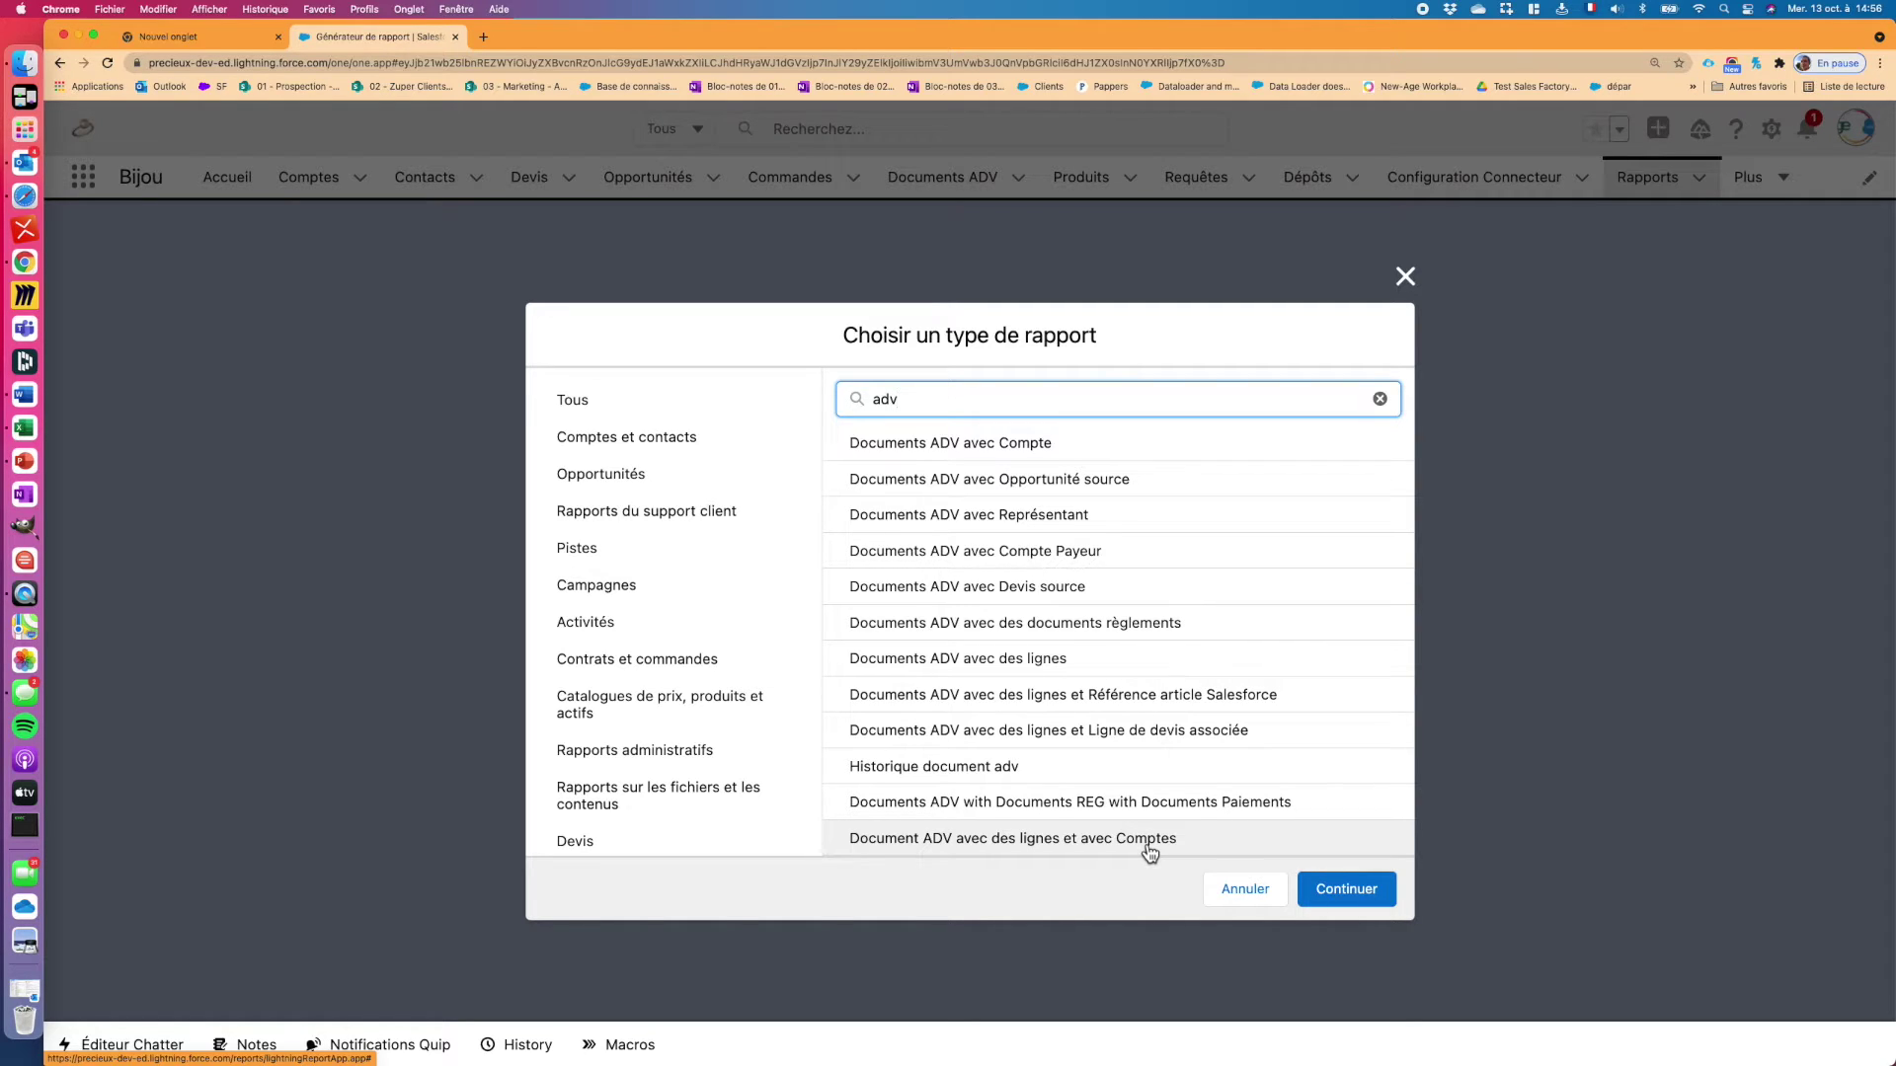
Start a new report of the type "Document ADV avec des lignes et avec Comptes"
left_click(1145, 846)
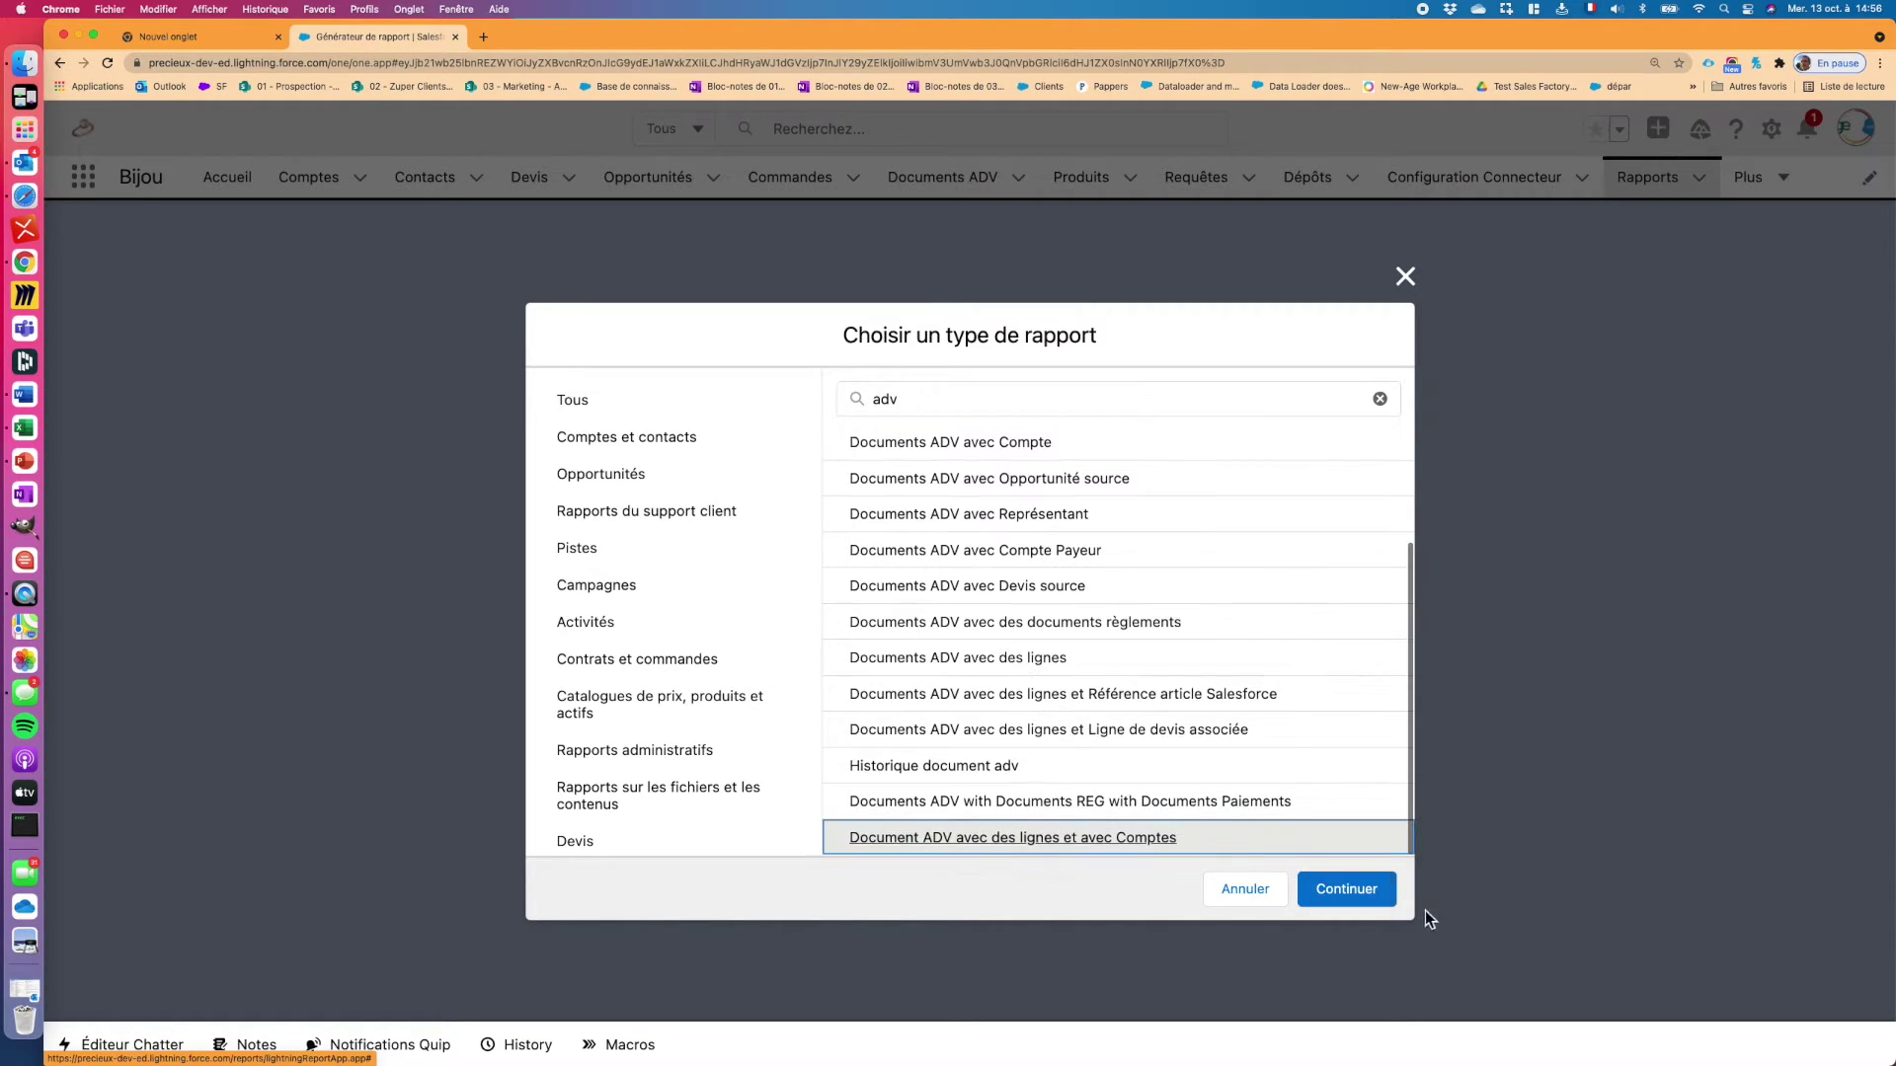
left_click(1371, 901)
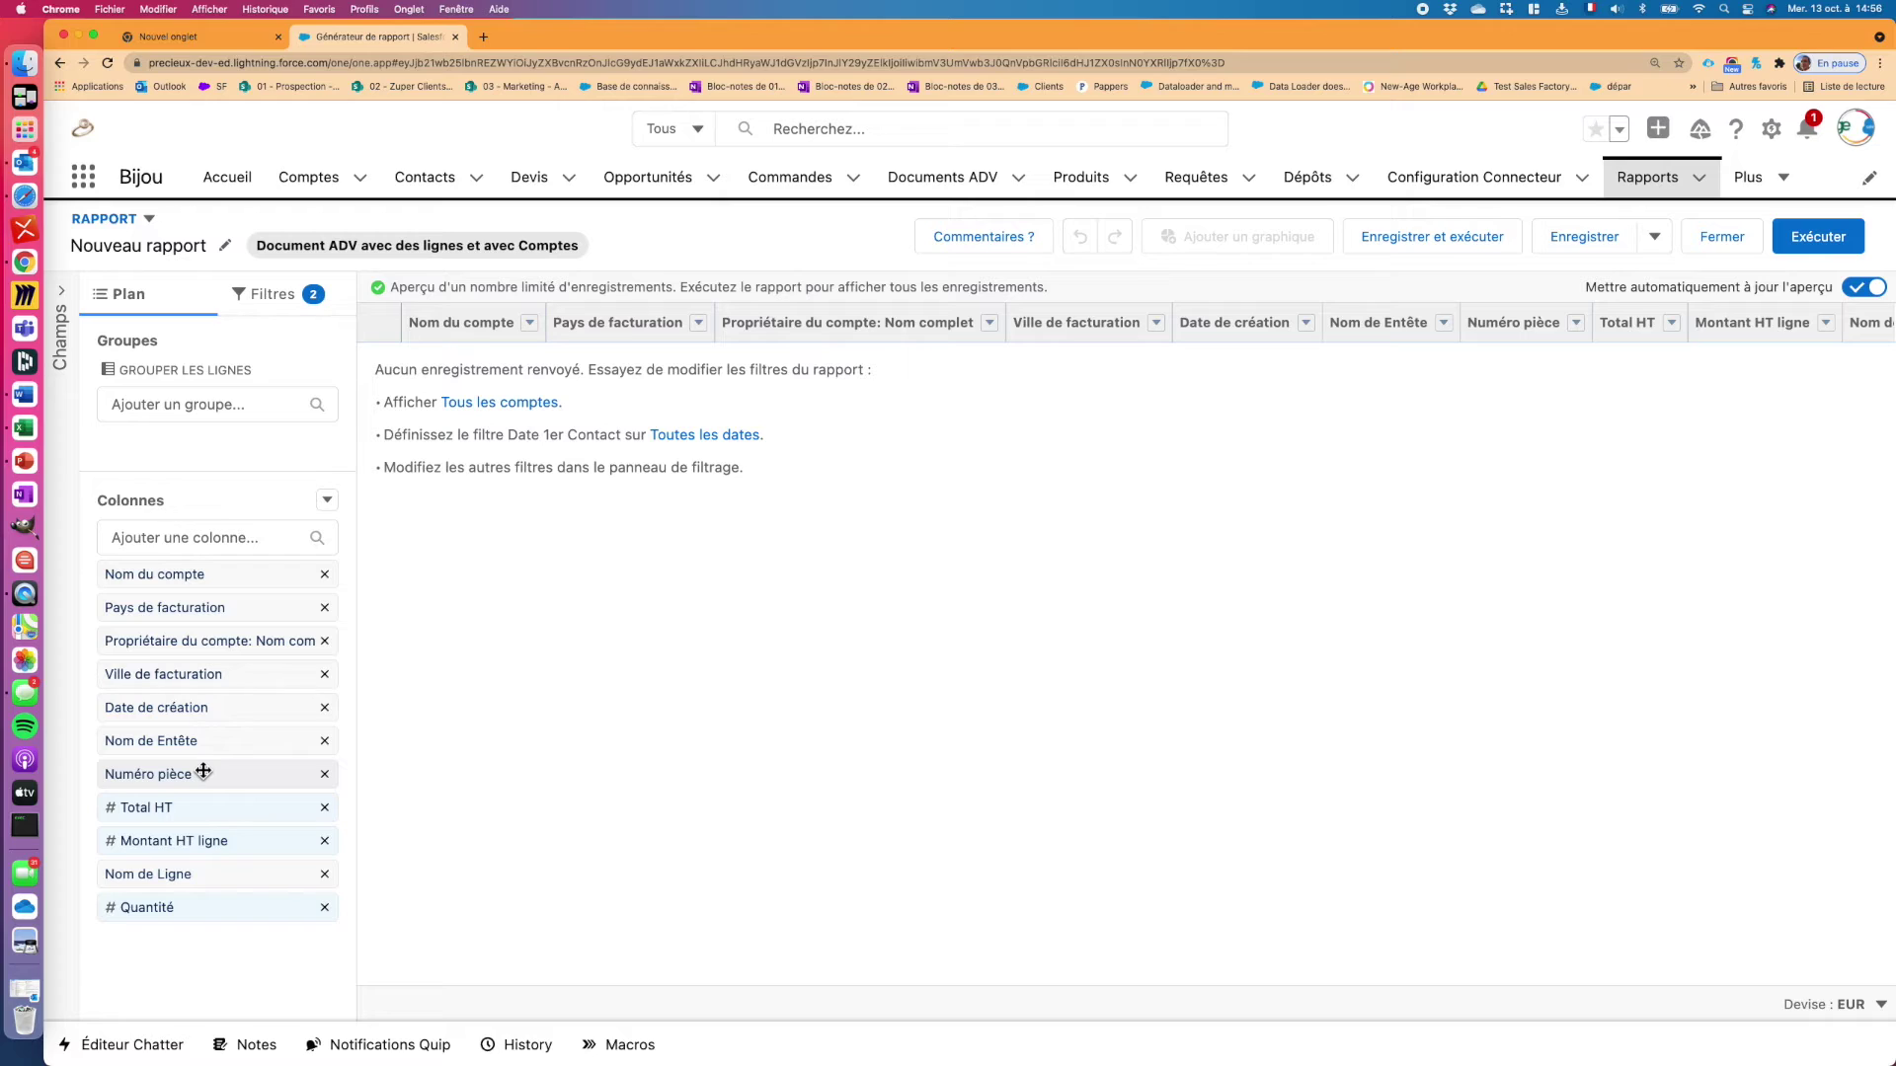
Reorder the report columns so Nom de Ligne, Quantité and Montant HT ligne directly follow Nom du compte
left_click_drag(192, 875, 205, 599)
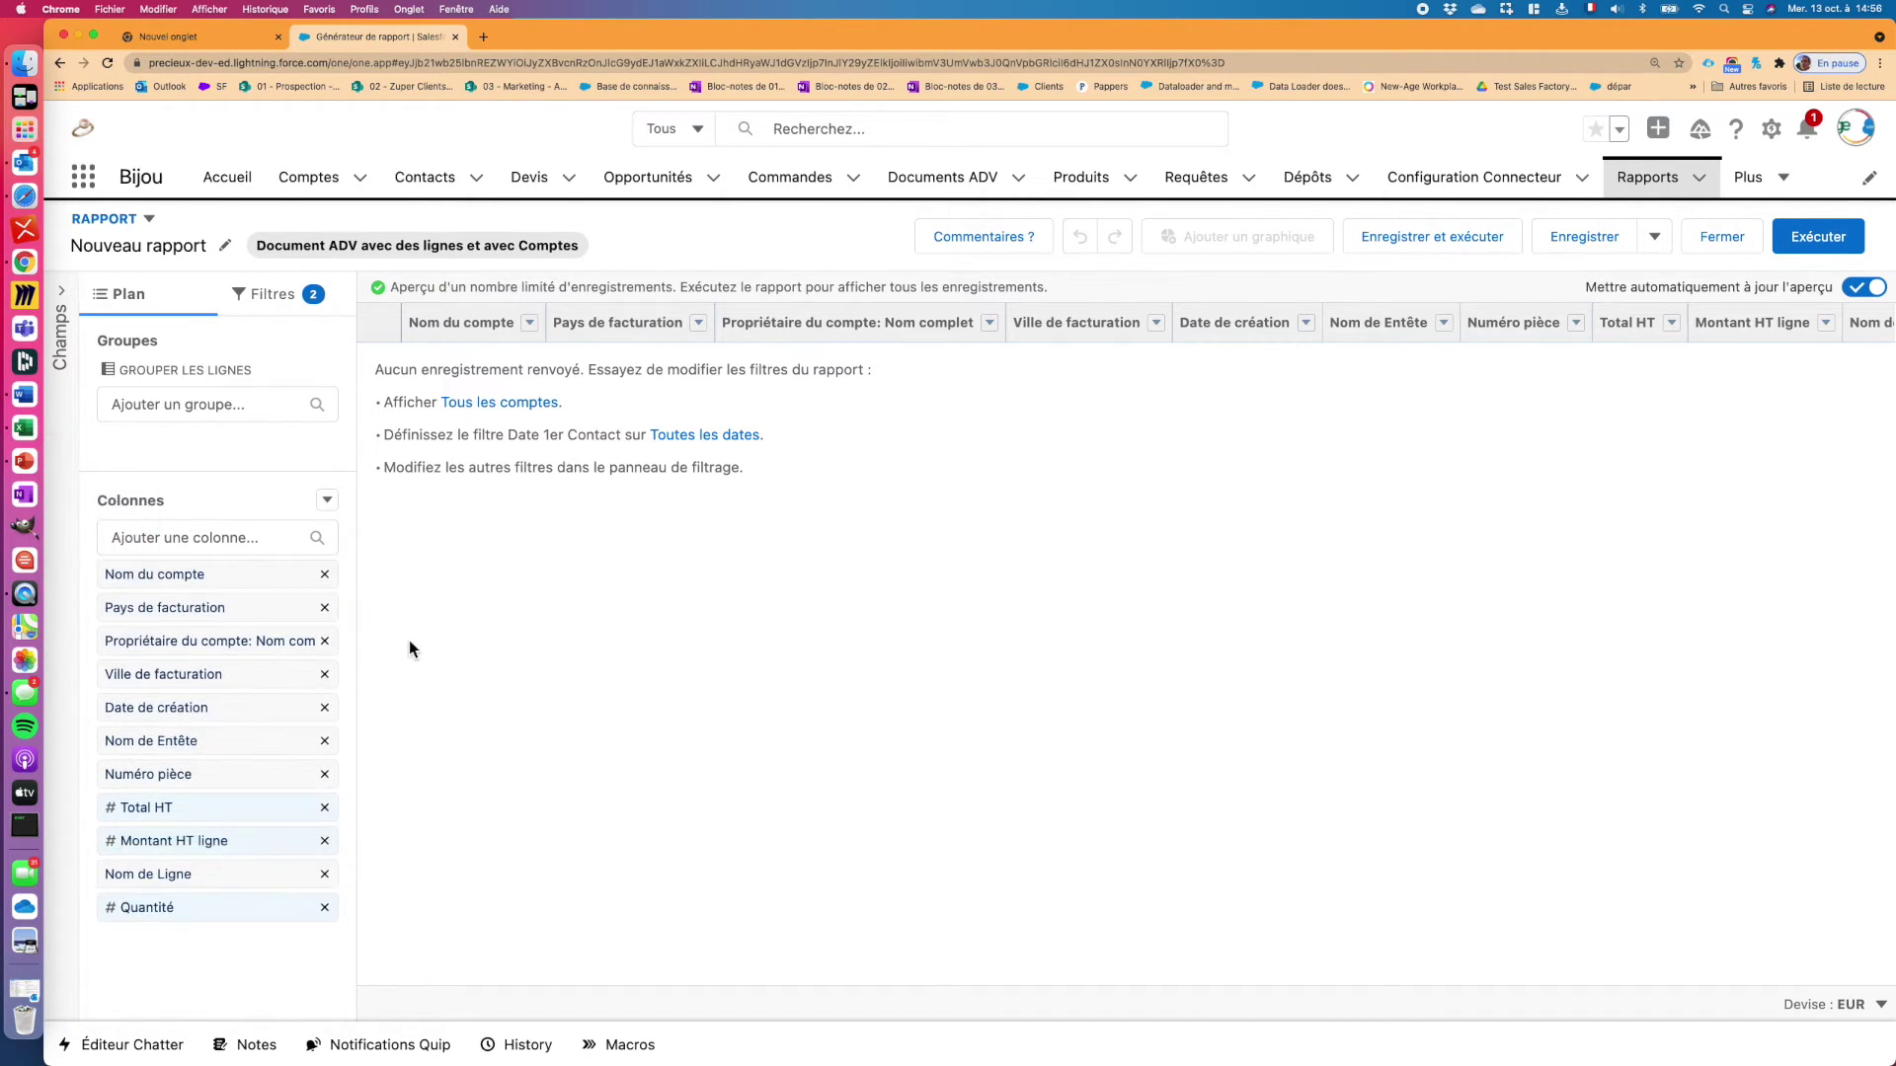
left_click_drag(226, 882, 268, 621)
left_click_drag(233, 843, 227, 610)
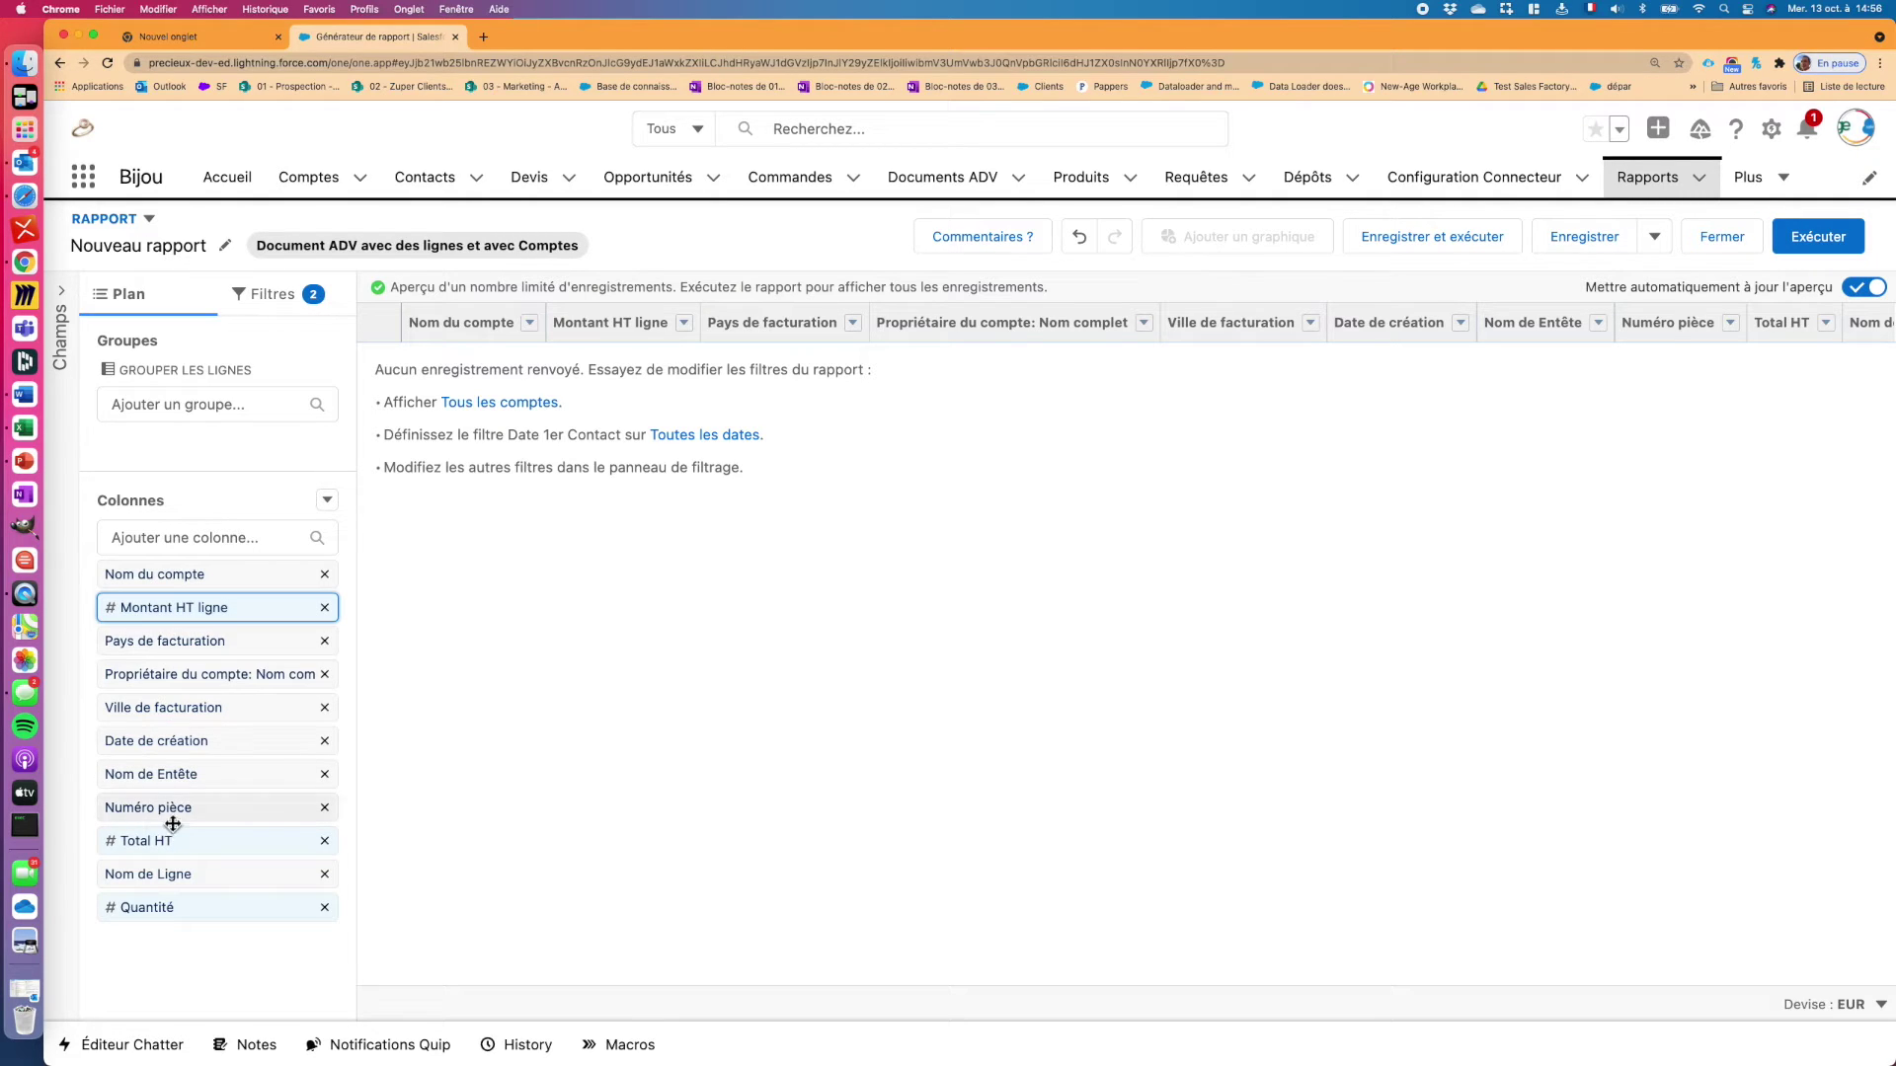
left_click_drag(176, 875, 217, 614)
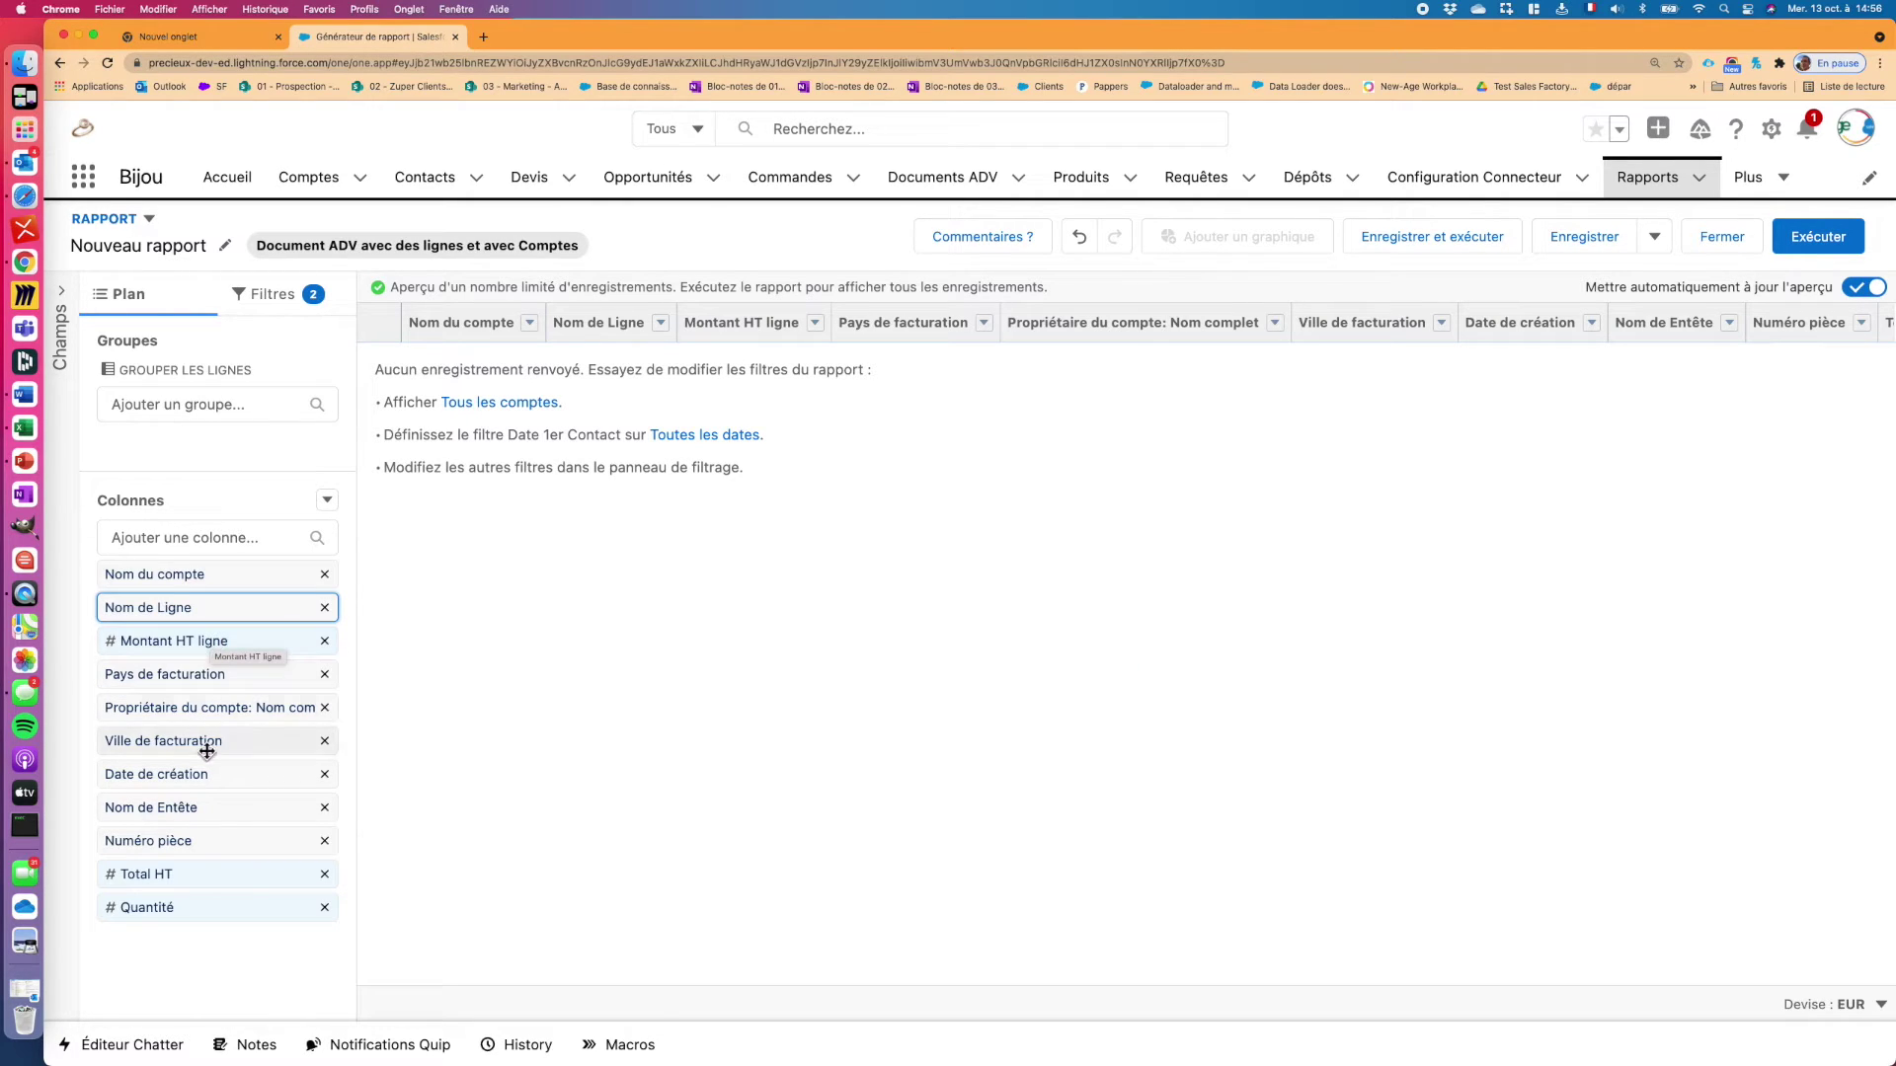
left_click_drag(178, 907, 220, 628)
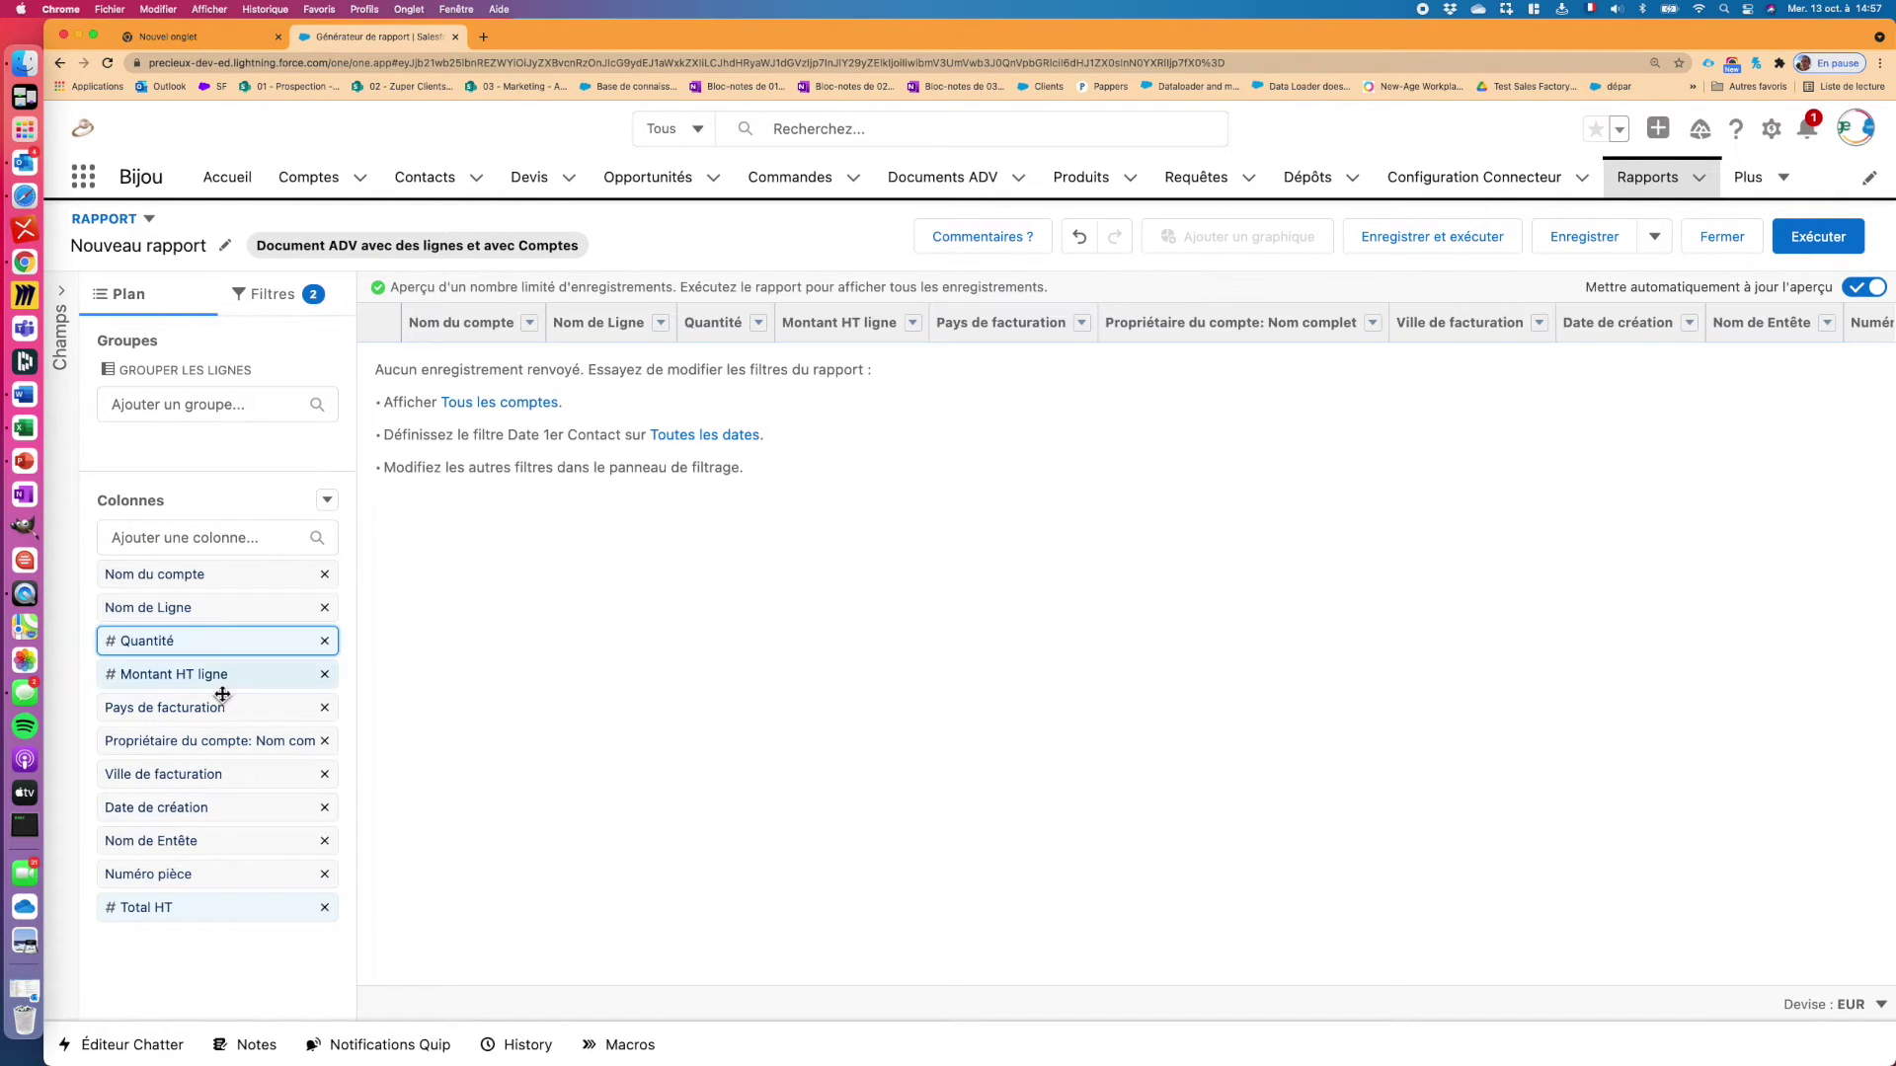
Remove all columns after Montant HT ligne, from Pays de facturation through Total HT
left_click(326, 710)
left_click(326, 710)
left_click(326, 710)
left_click(326, 710)
left_click(325, 710)
left_click(326, 710)
left_click(326, 710)
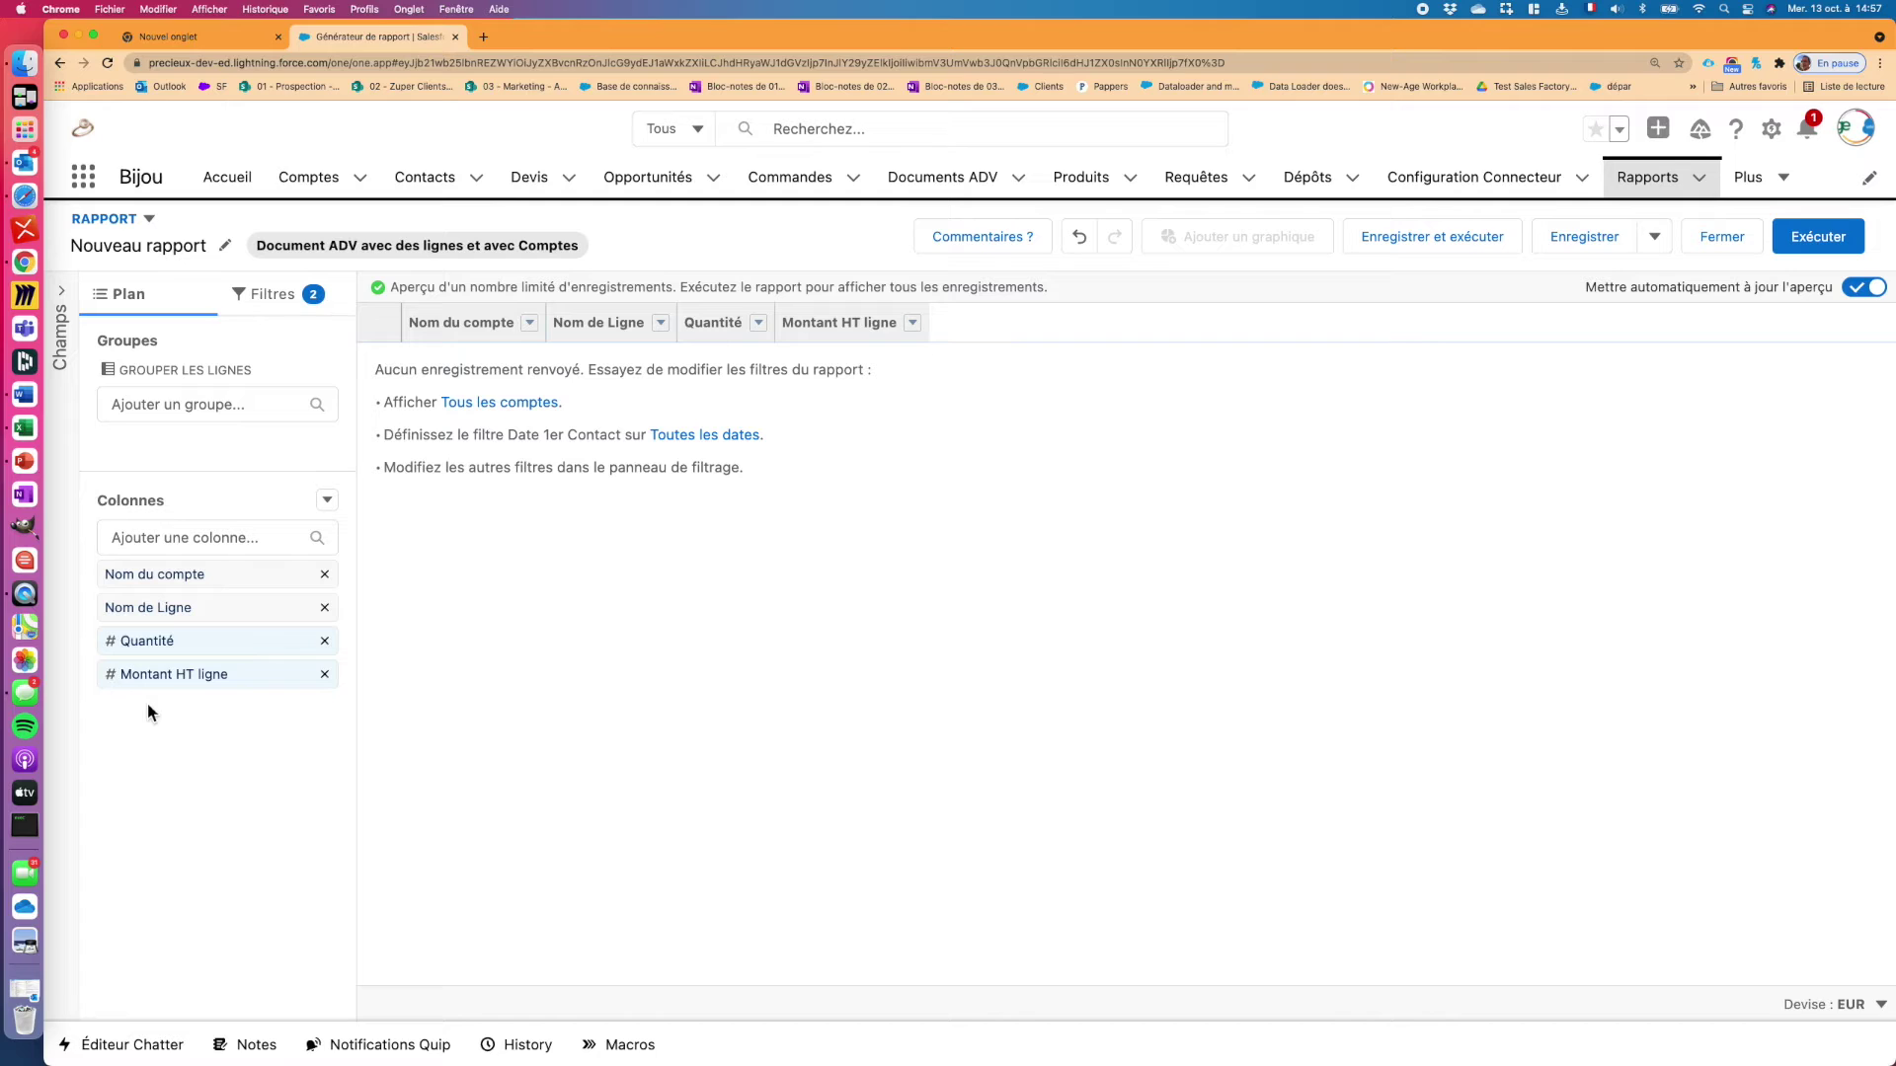
Switch to the PowerPoint data model slide, highlight Montant HT ligne among the line fields, and return to the report
left_click_drag(987, 1062, 842, 263)
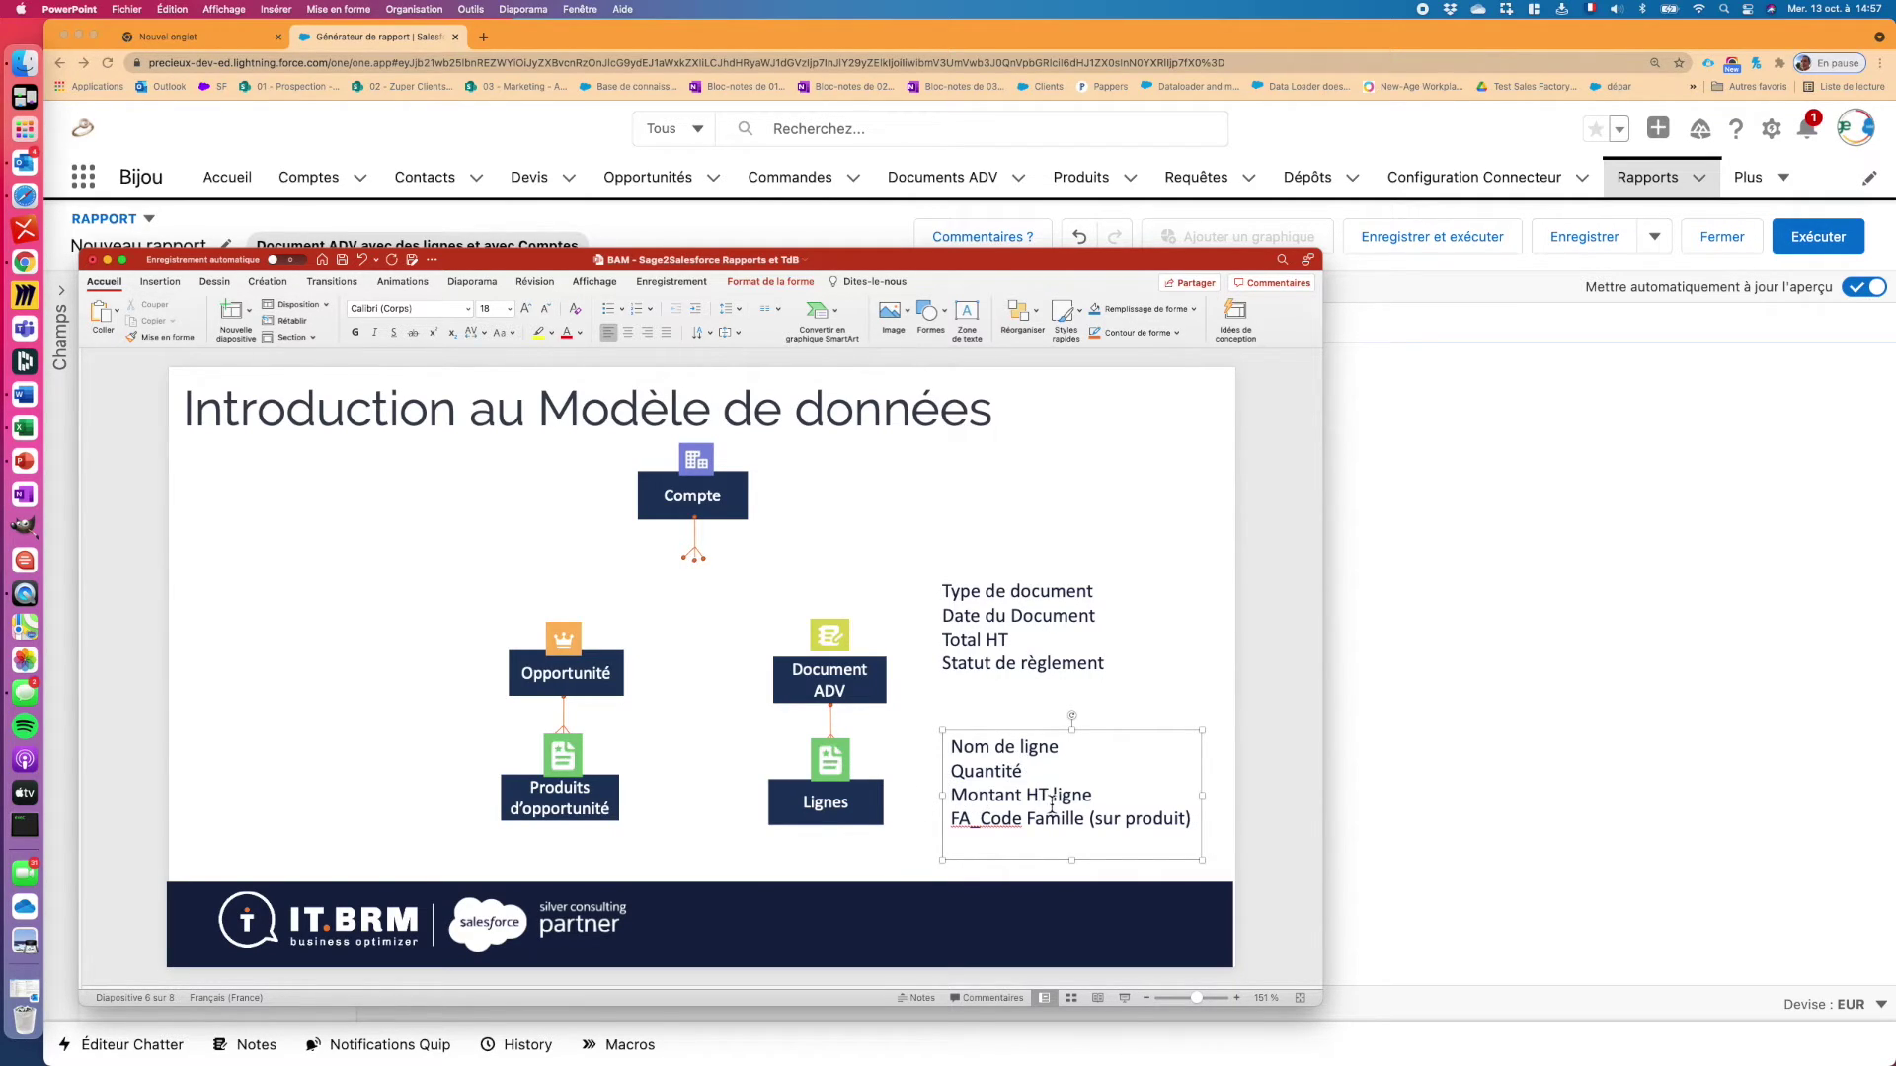
left_click_drag(1114, 798, 948, 796)
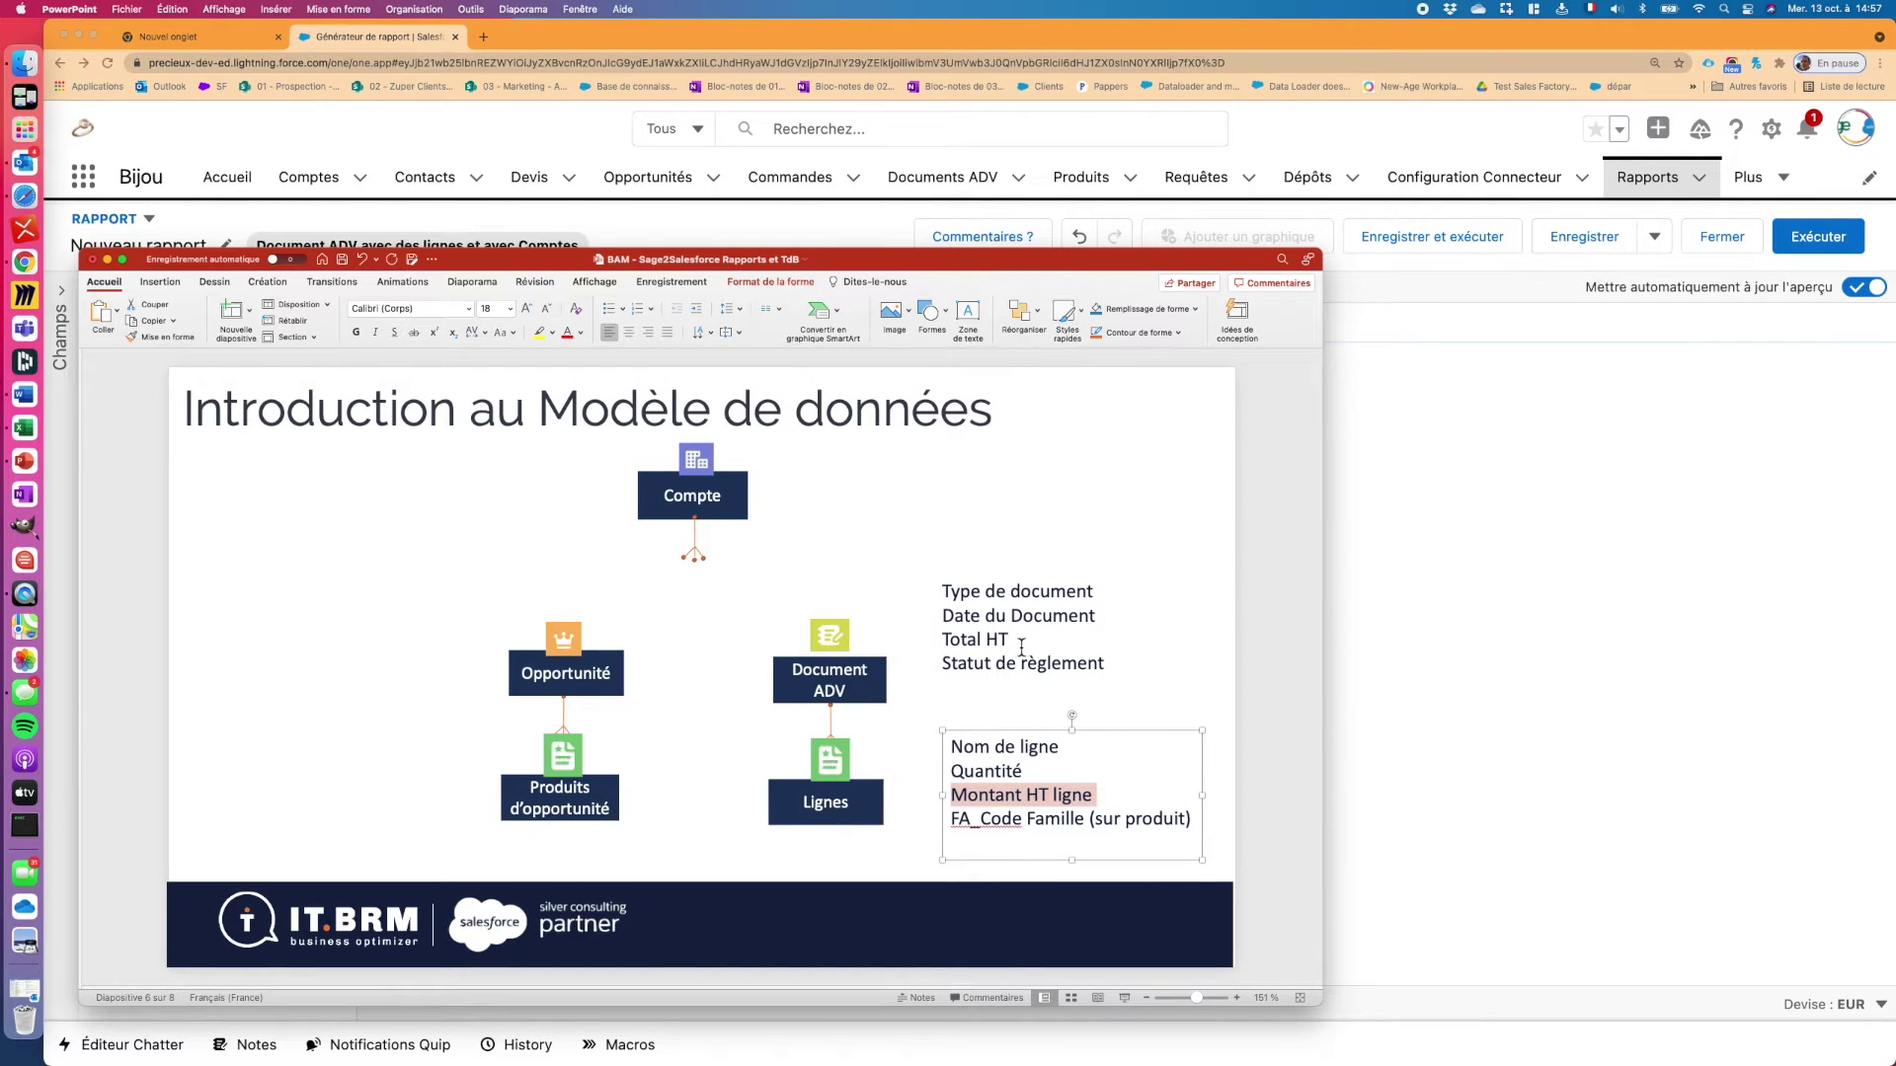
left_click_drag(877, 258, 877, 0)
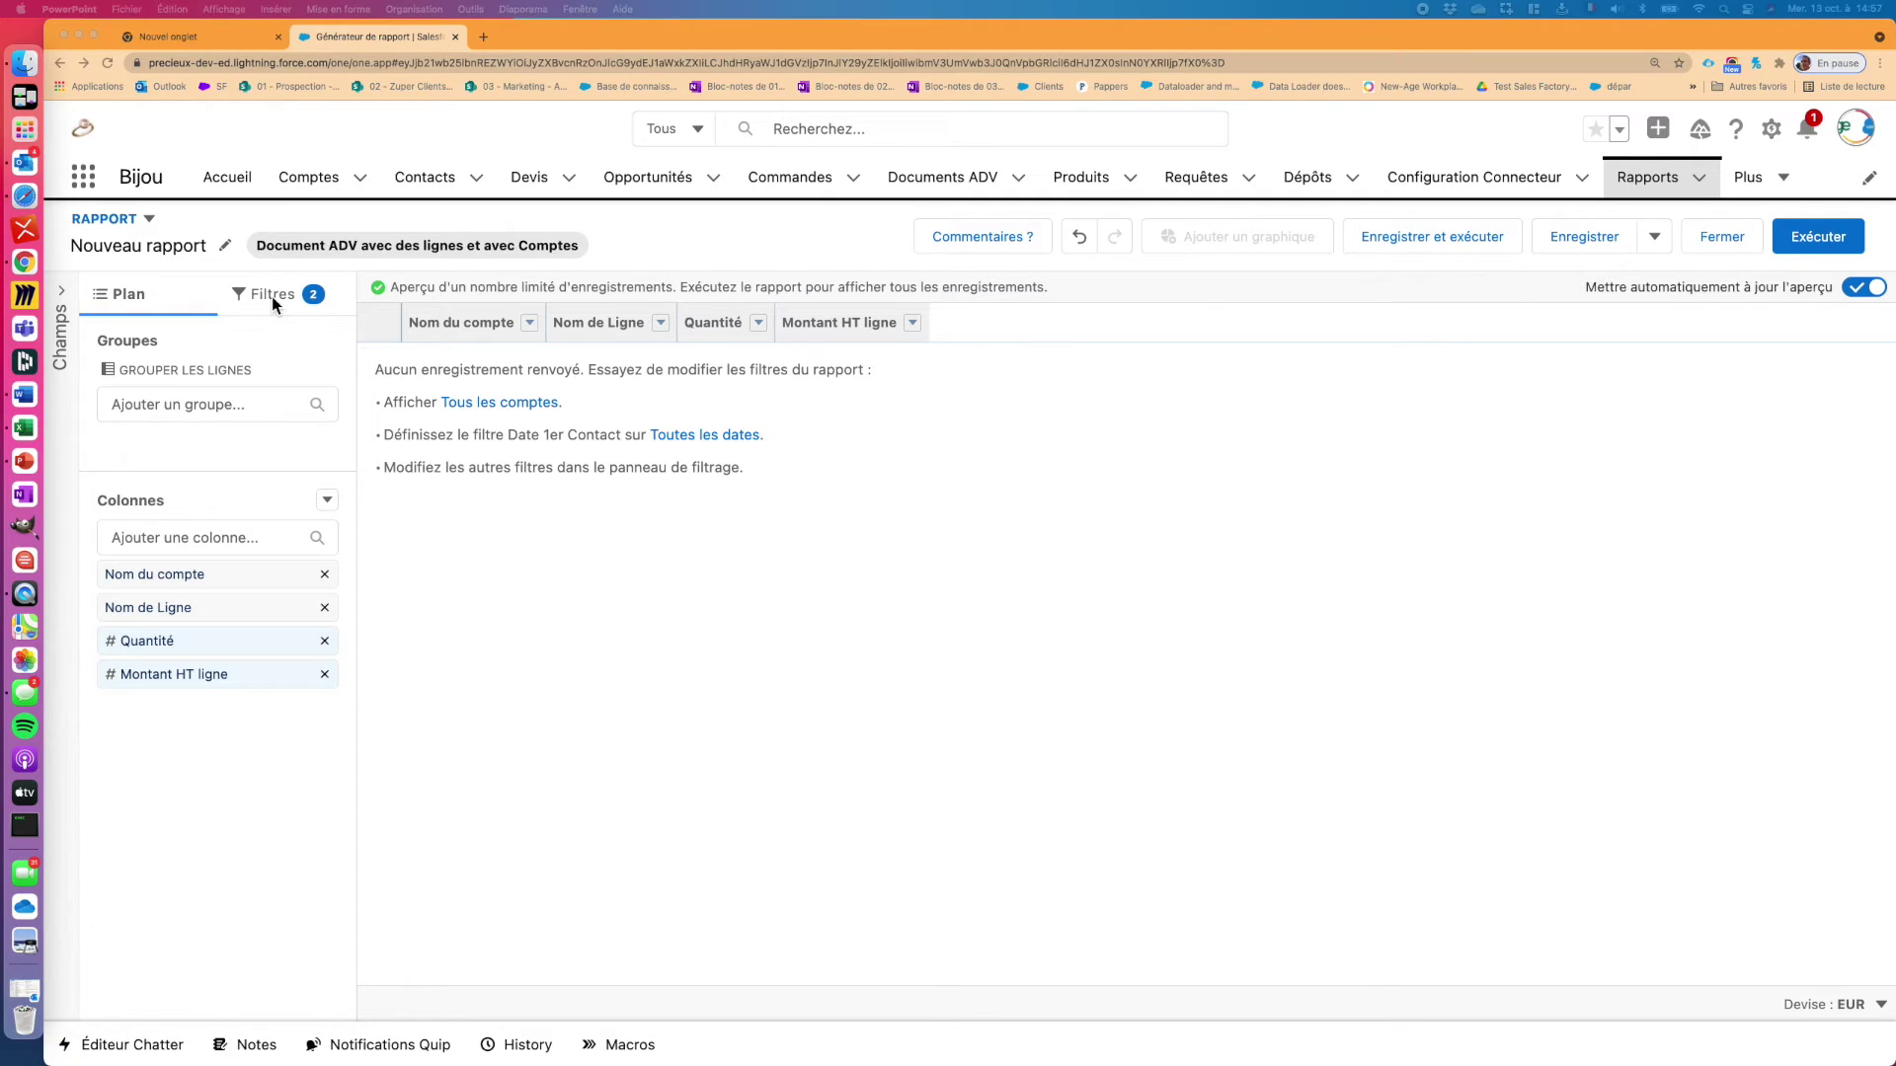
Set the report's Me montrer filter to Tous les comptes and apply it
left_click(285, 304)
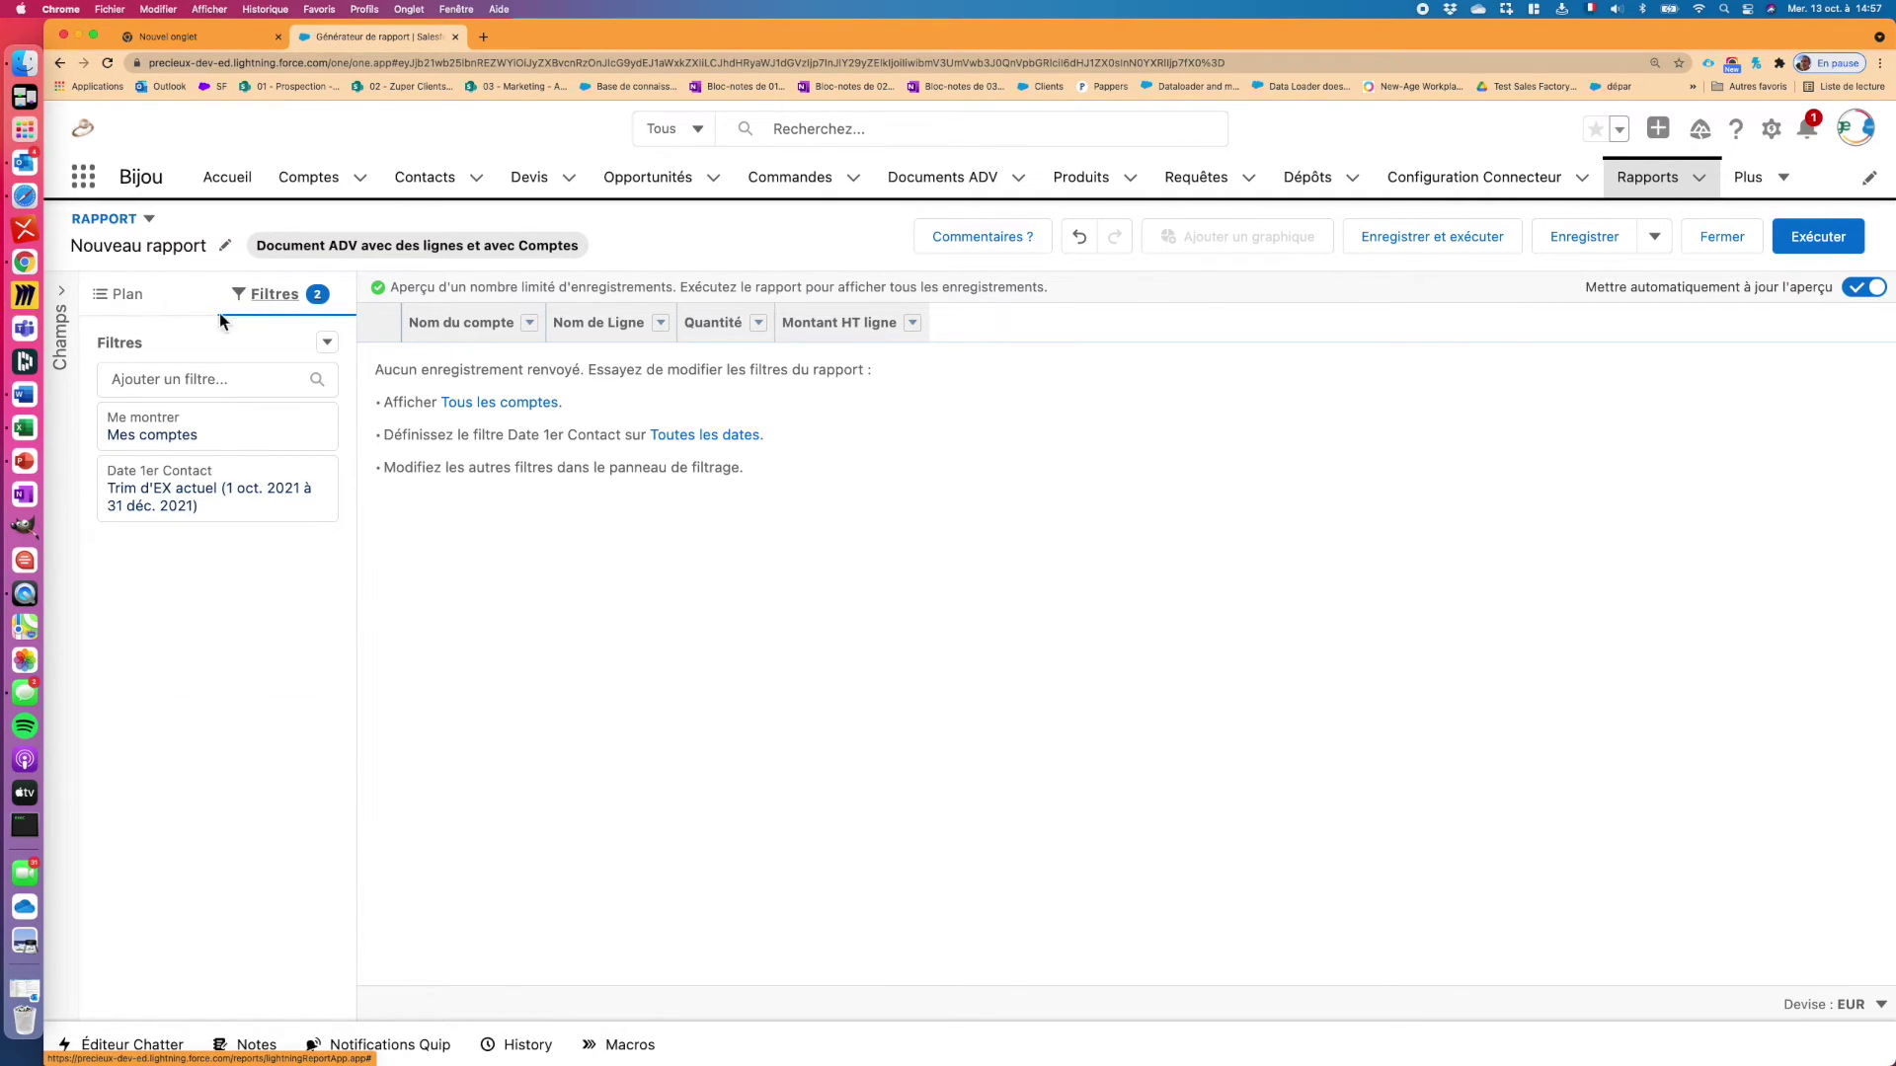
left_click(214, 443)
left_click(454, 435)
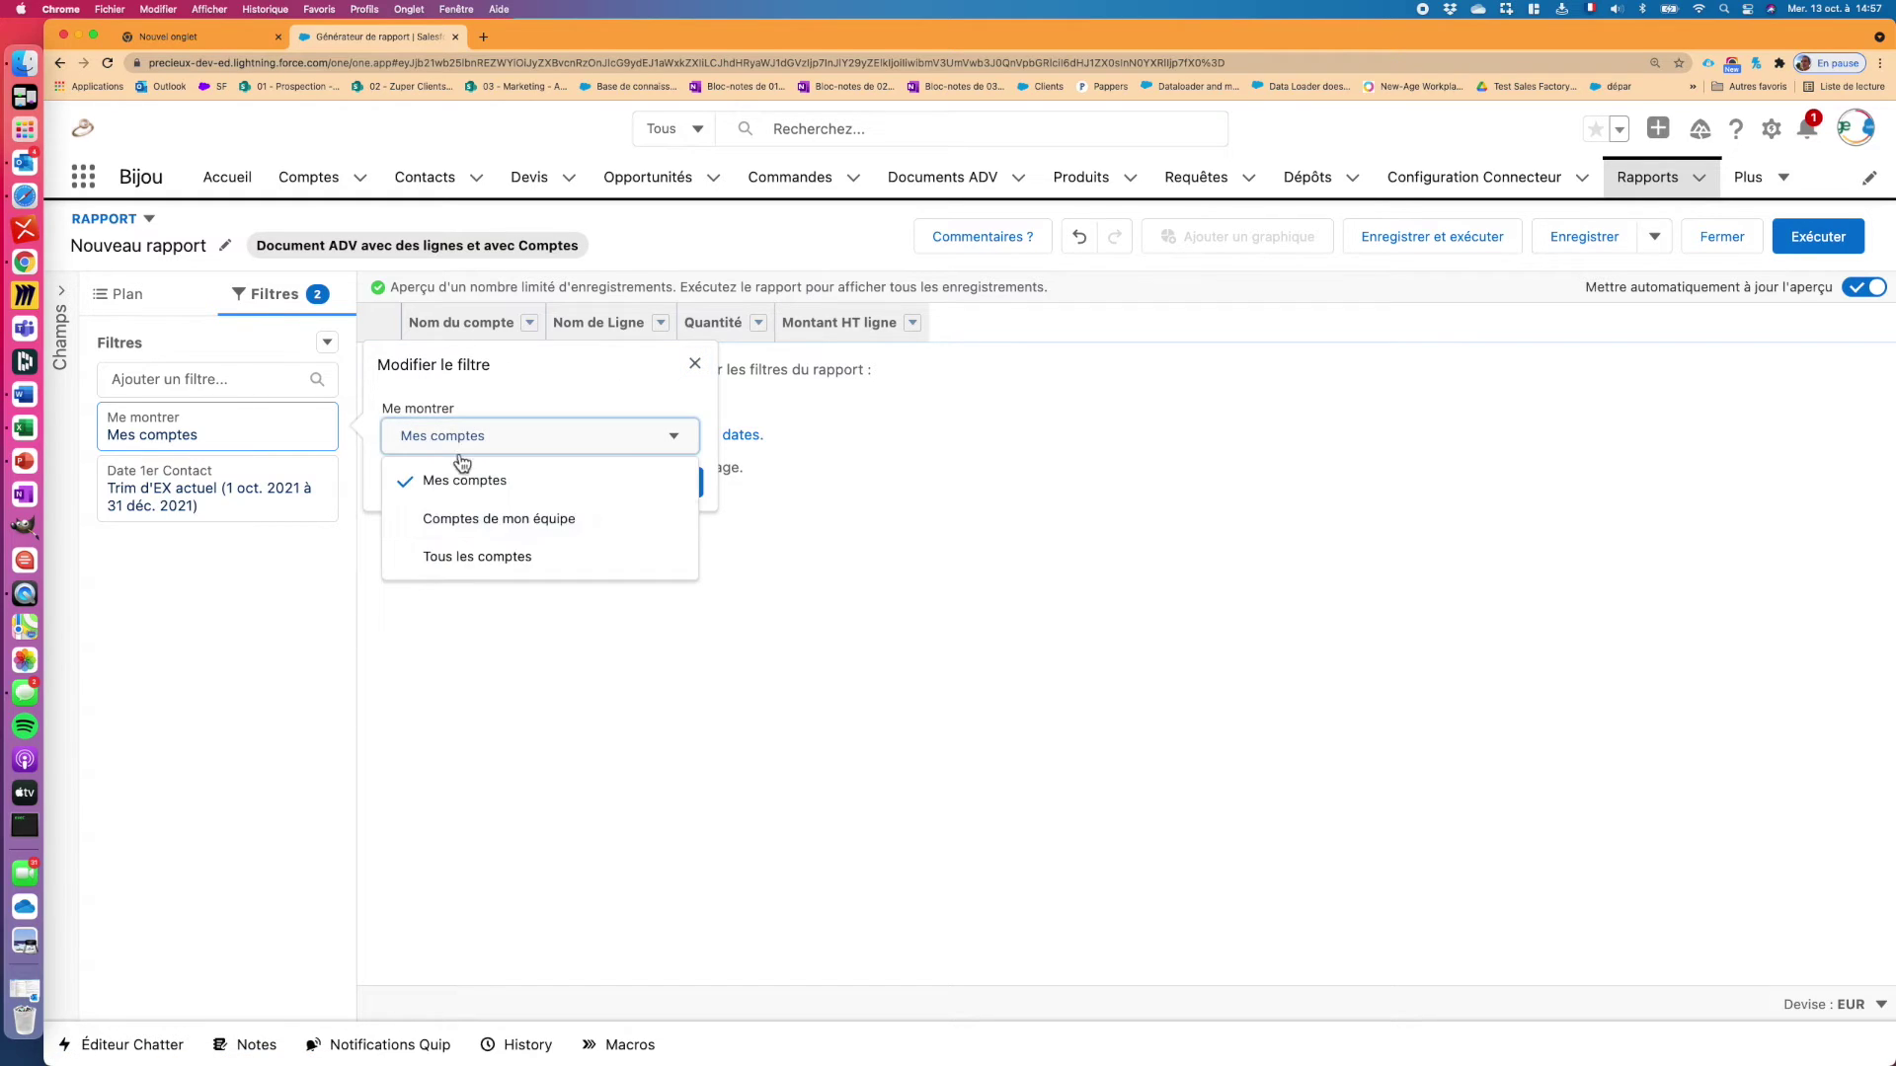
left_click(490, 576)
left_click(642, 504)
Switch the date filter's field to Date du document from the Documents ADV fields
left_click(258, 488)
left_click(508, 452)
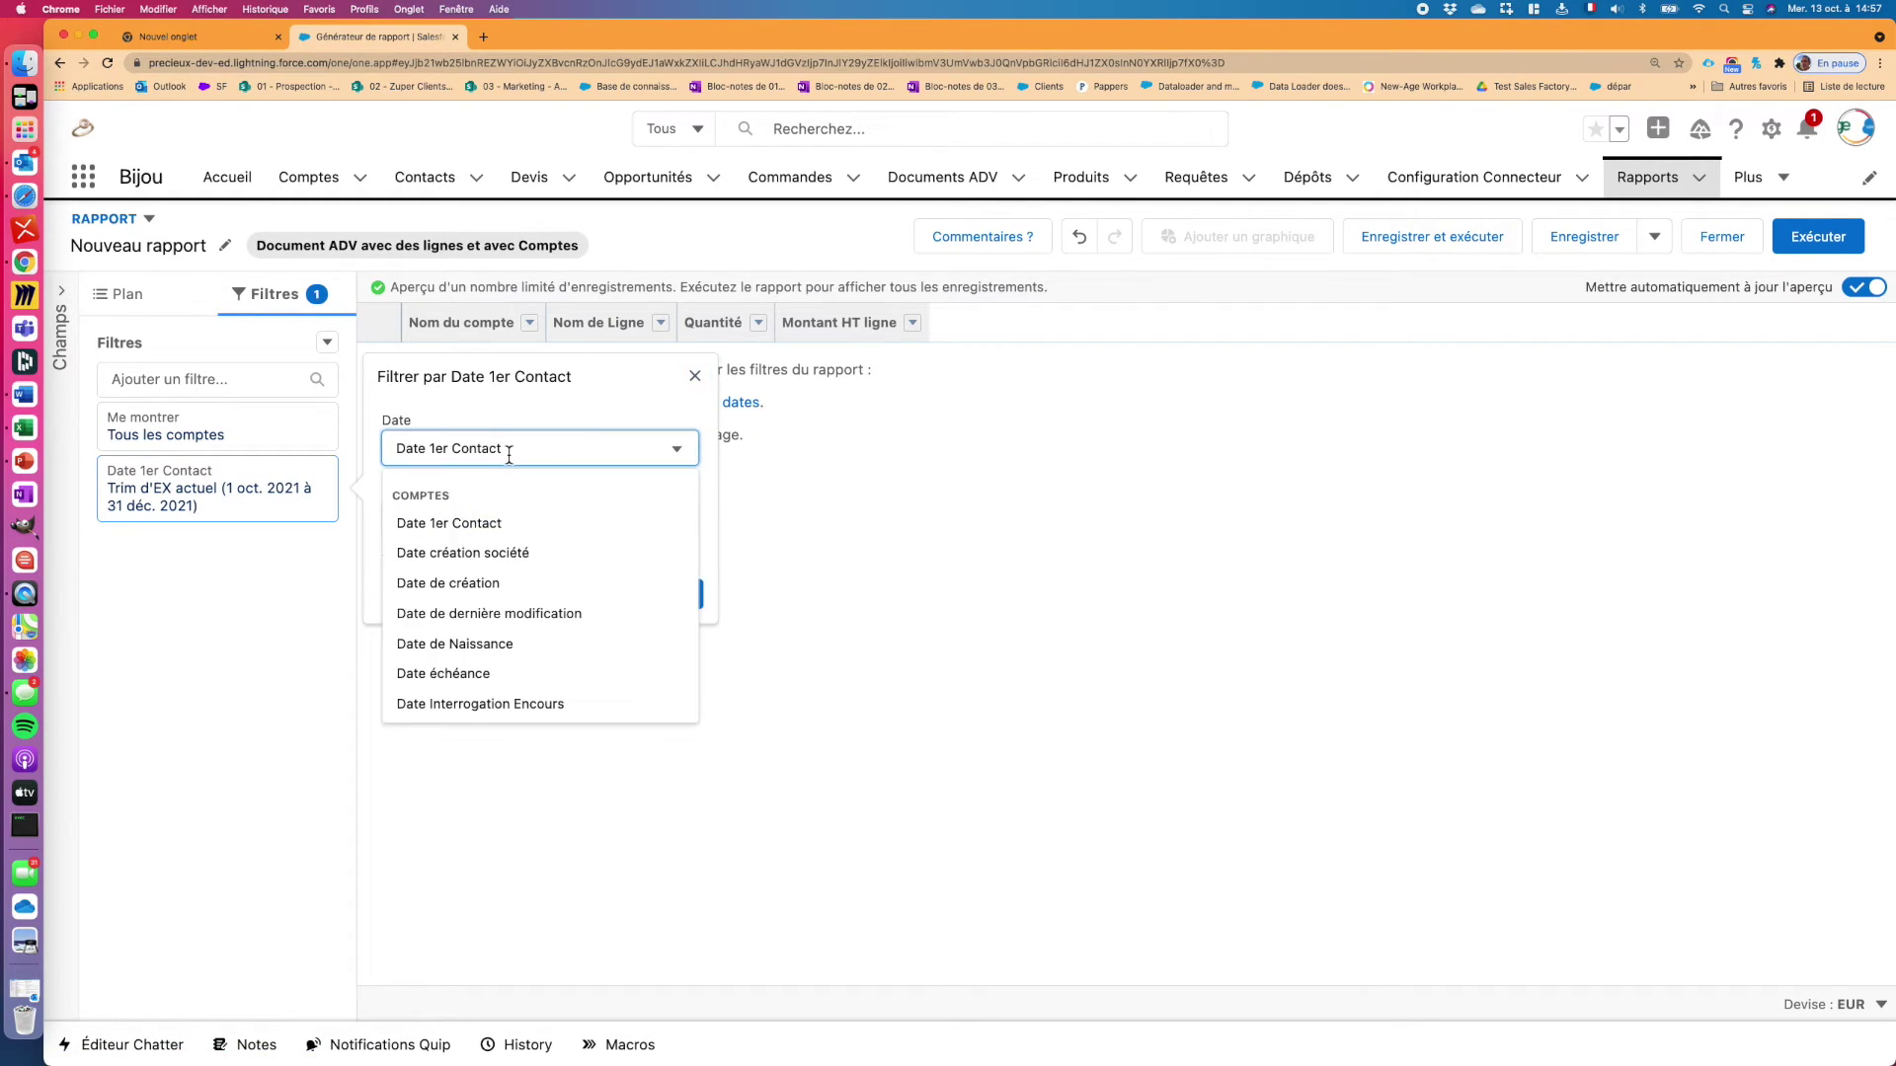
left_click(511, 450)
left_click(510, 449)
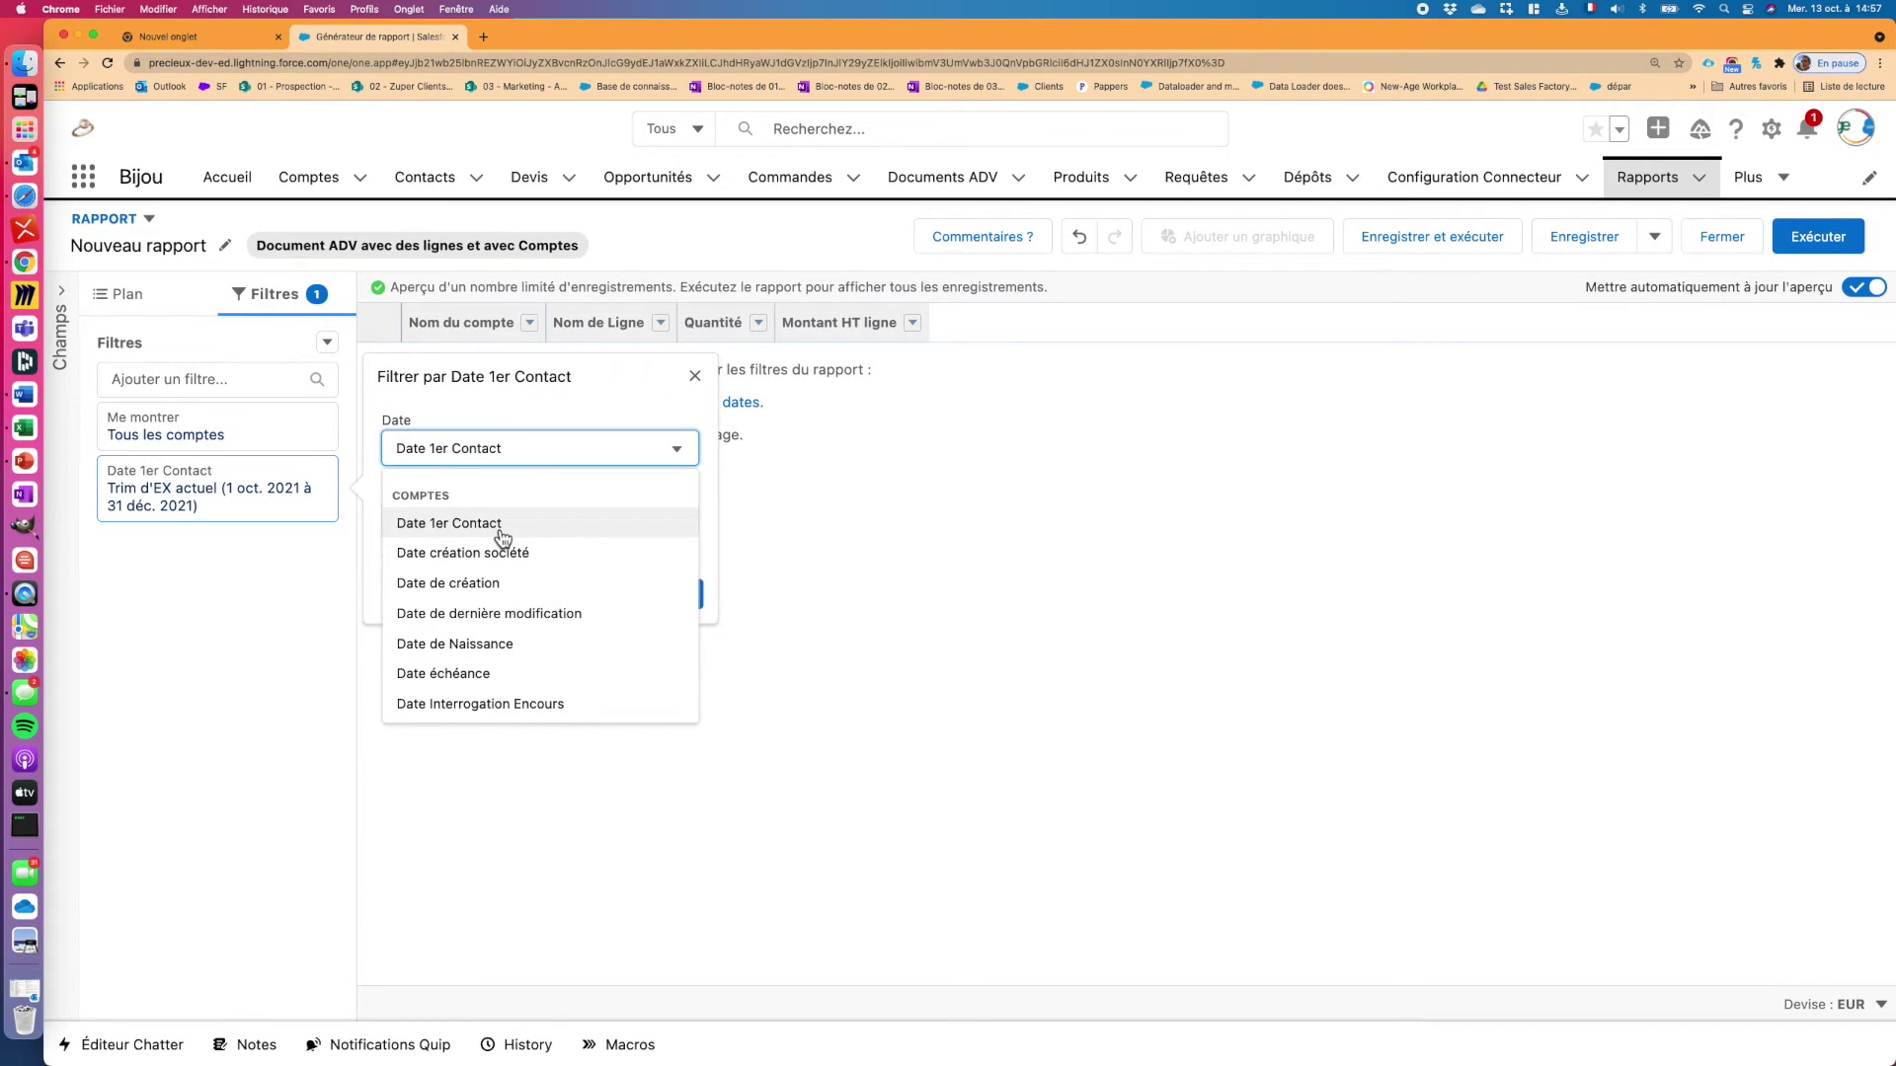
scroll(524, 558, "down", 3)
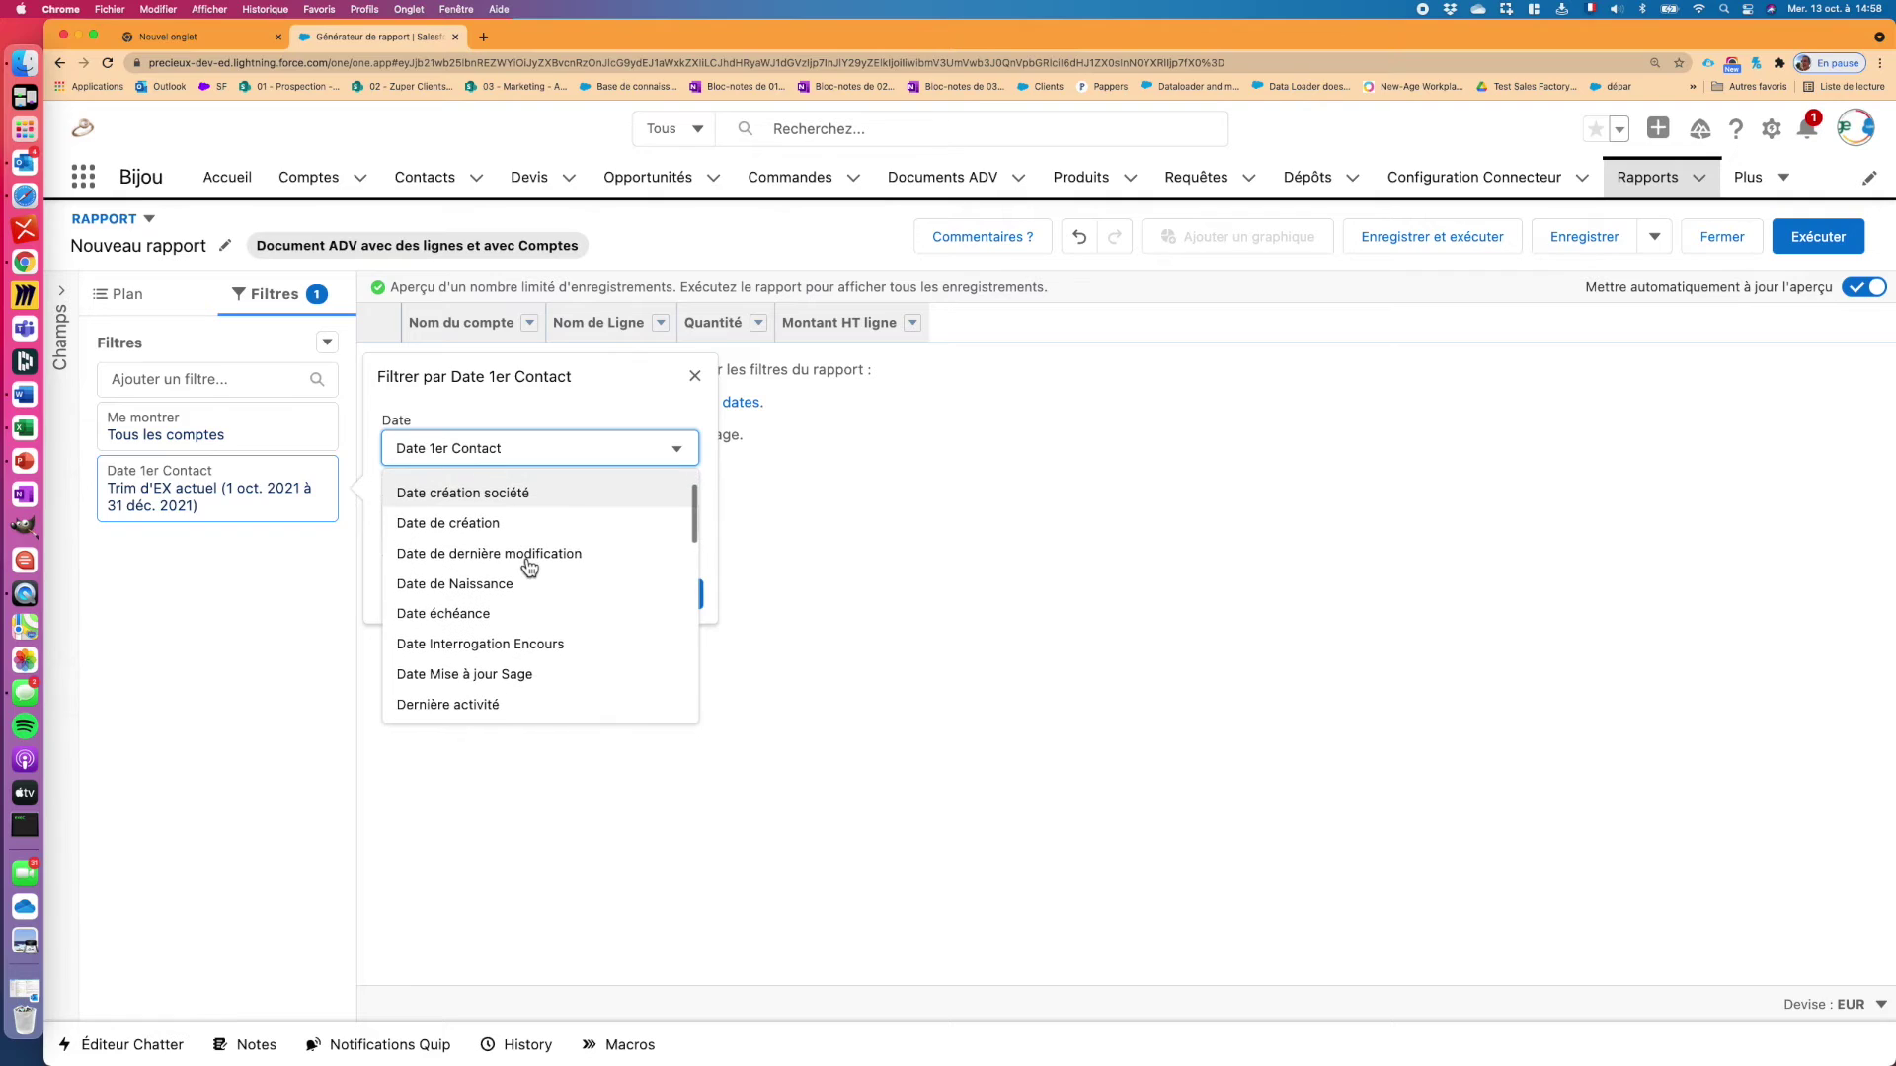
scroll(535, 571, "down", 5)
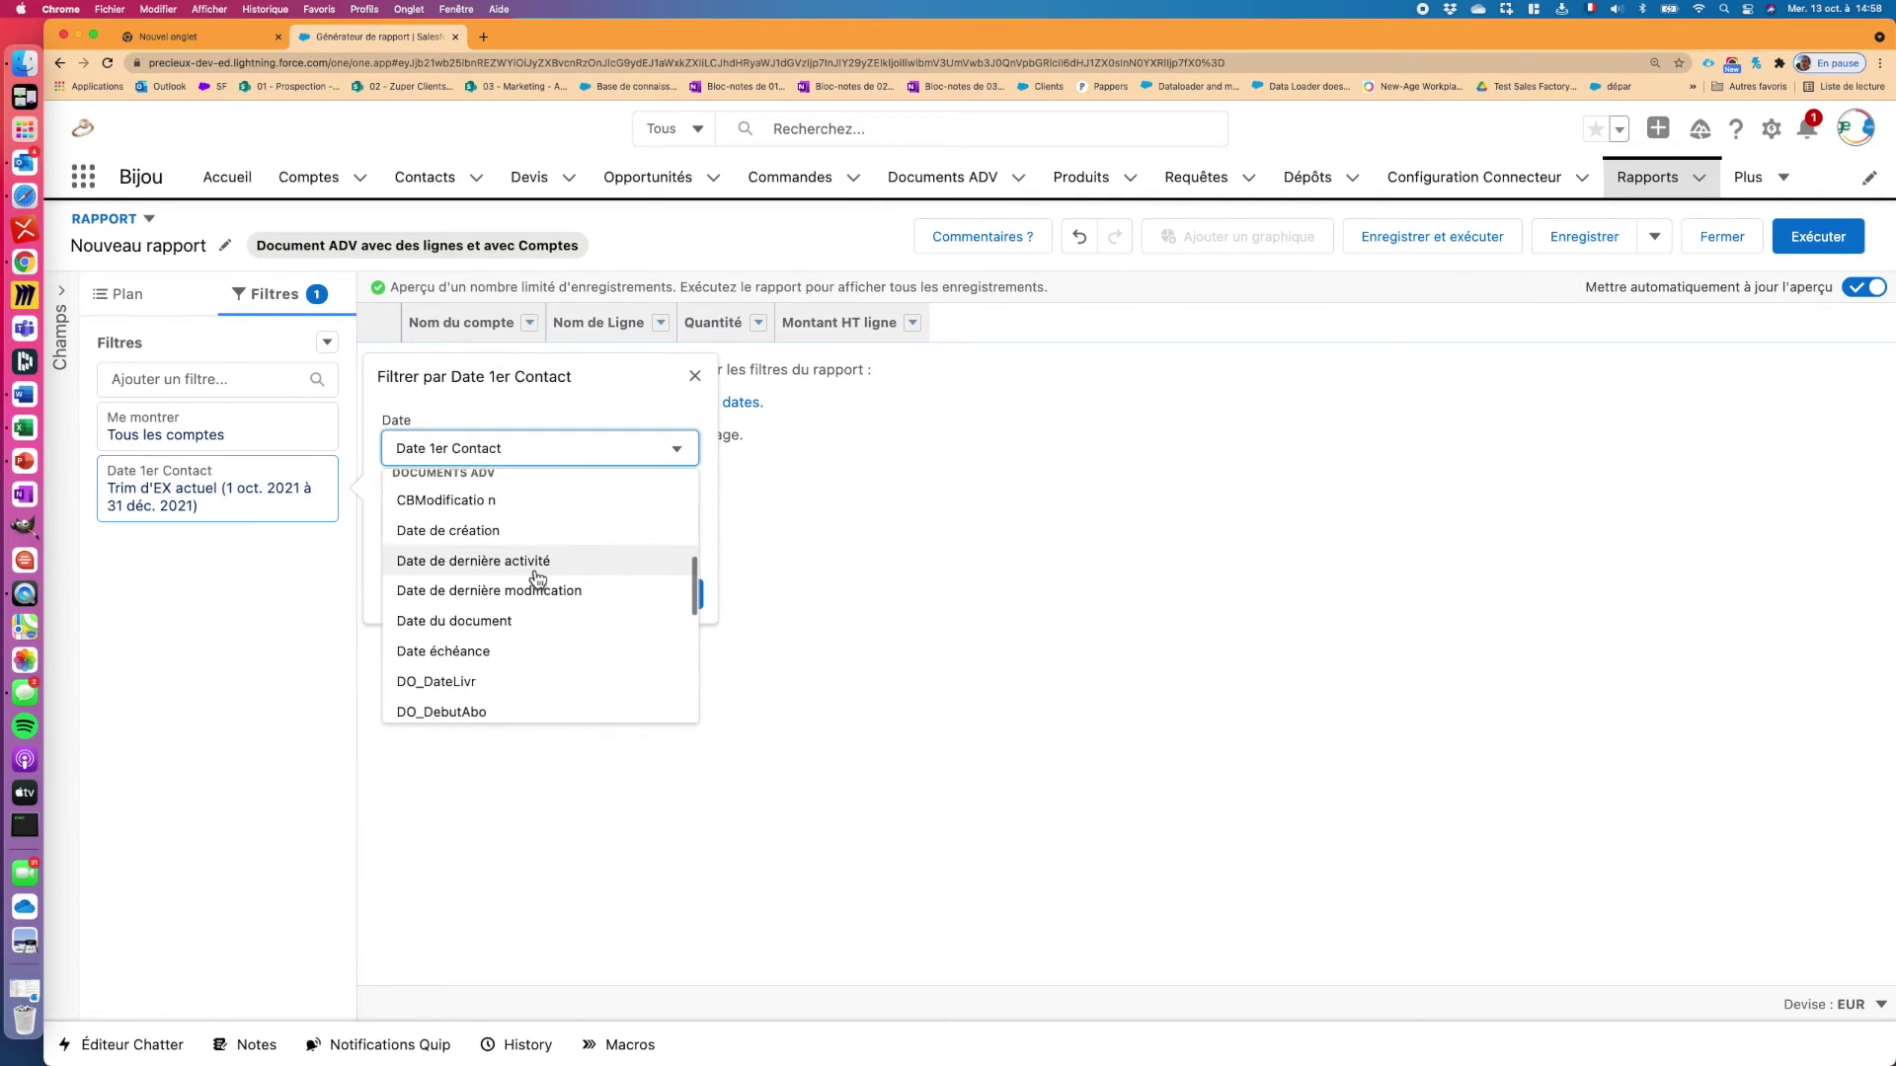
left_click(470, 622)
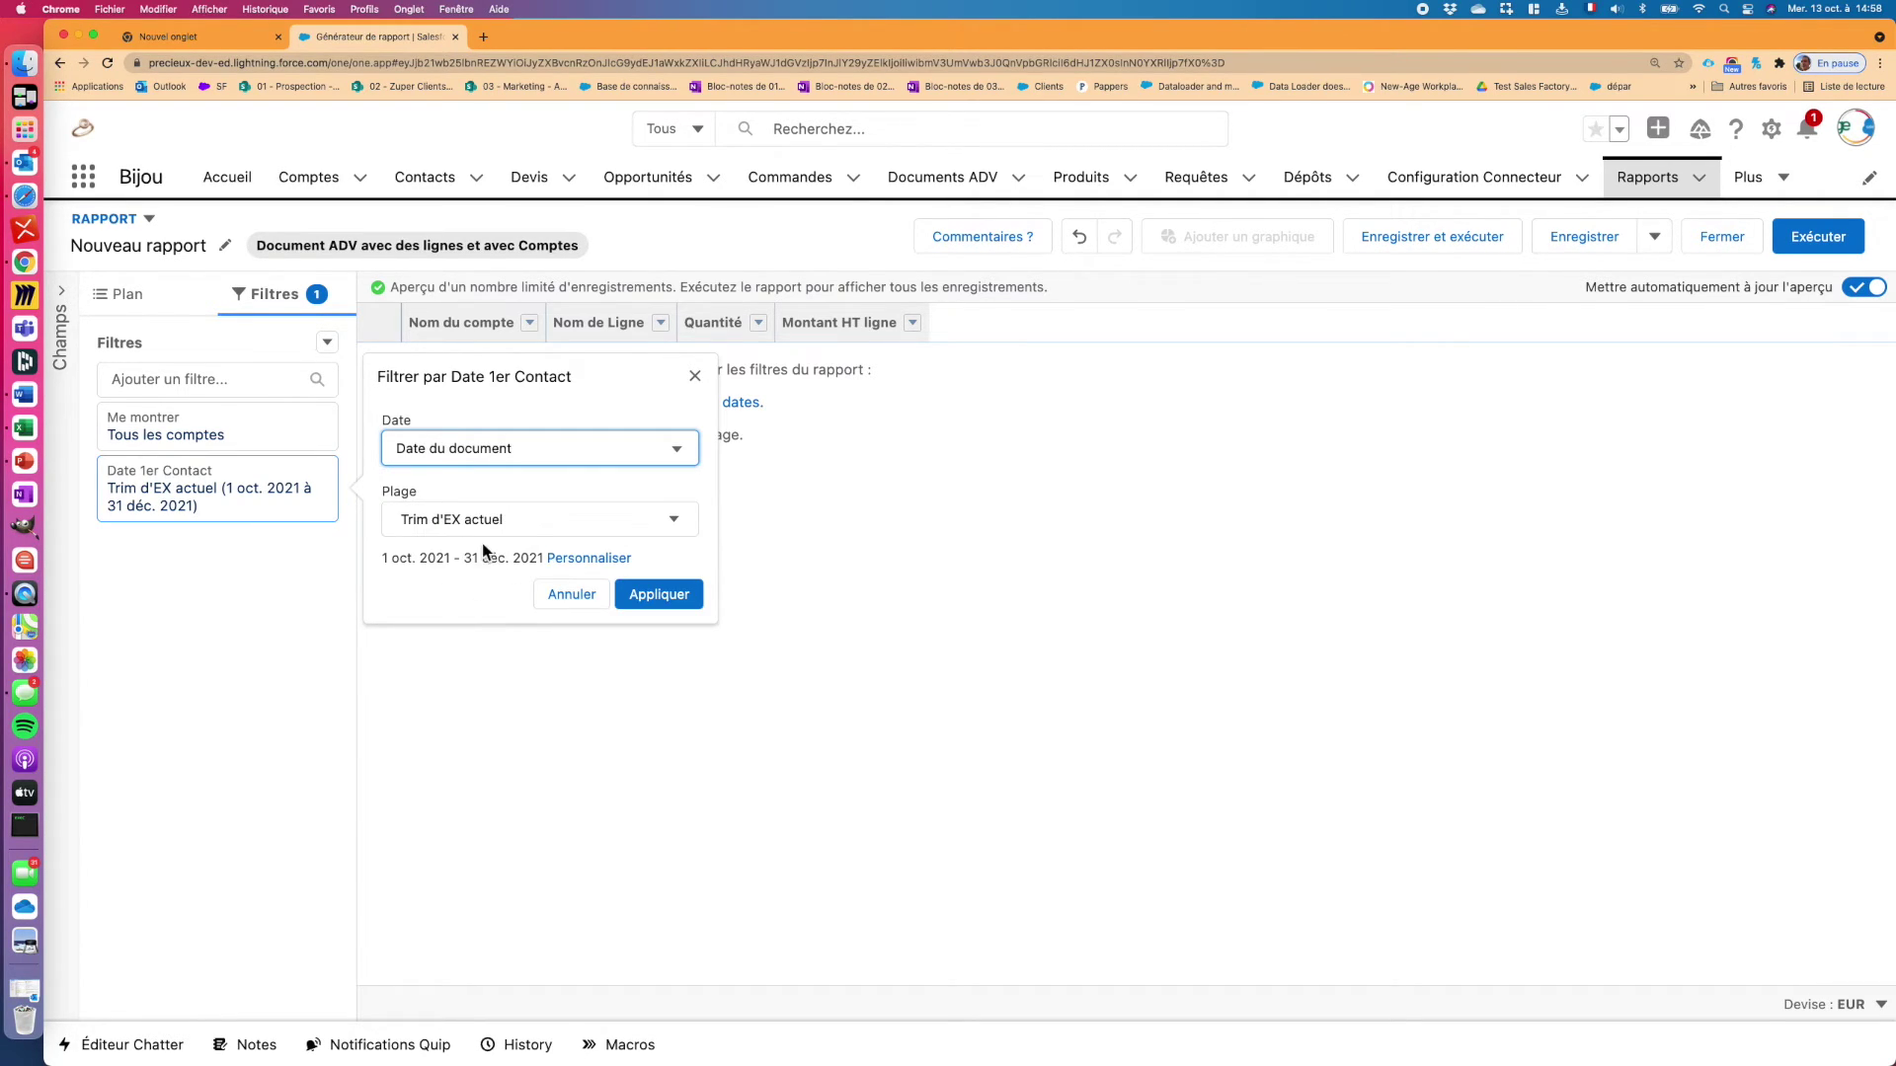
Set the date filter's range to Exercice fiscal en cours and apply it
left_click(525, 520)
scroll(598, 640, "down", 5)
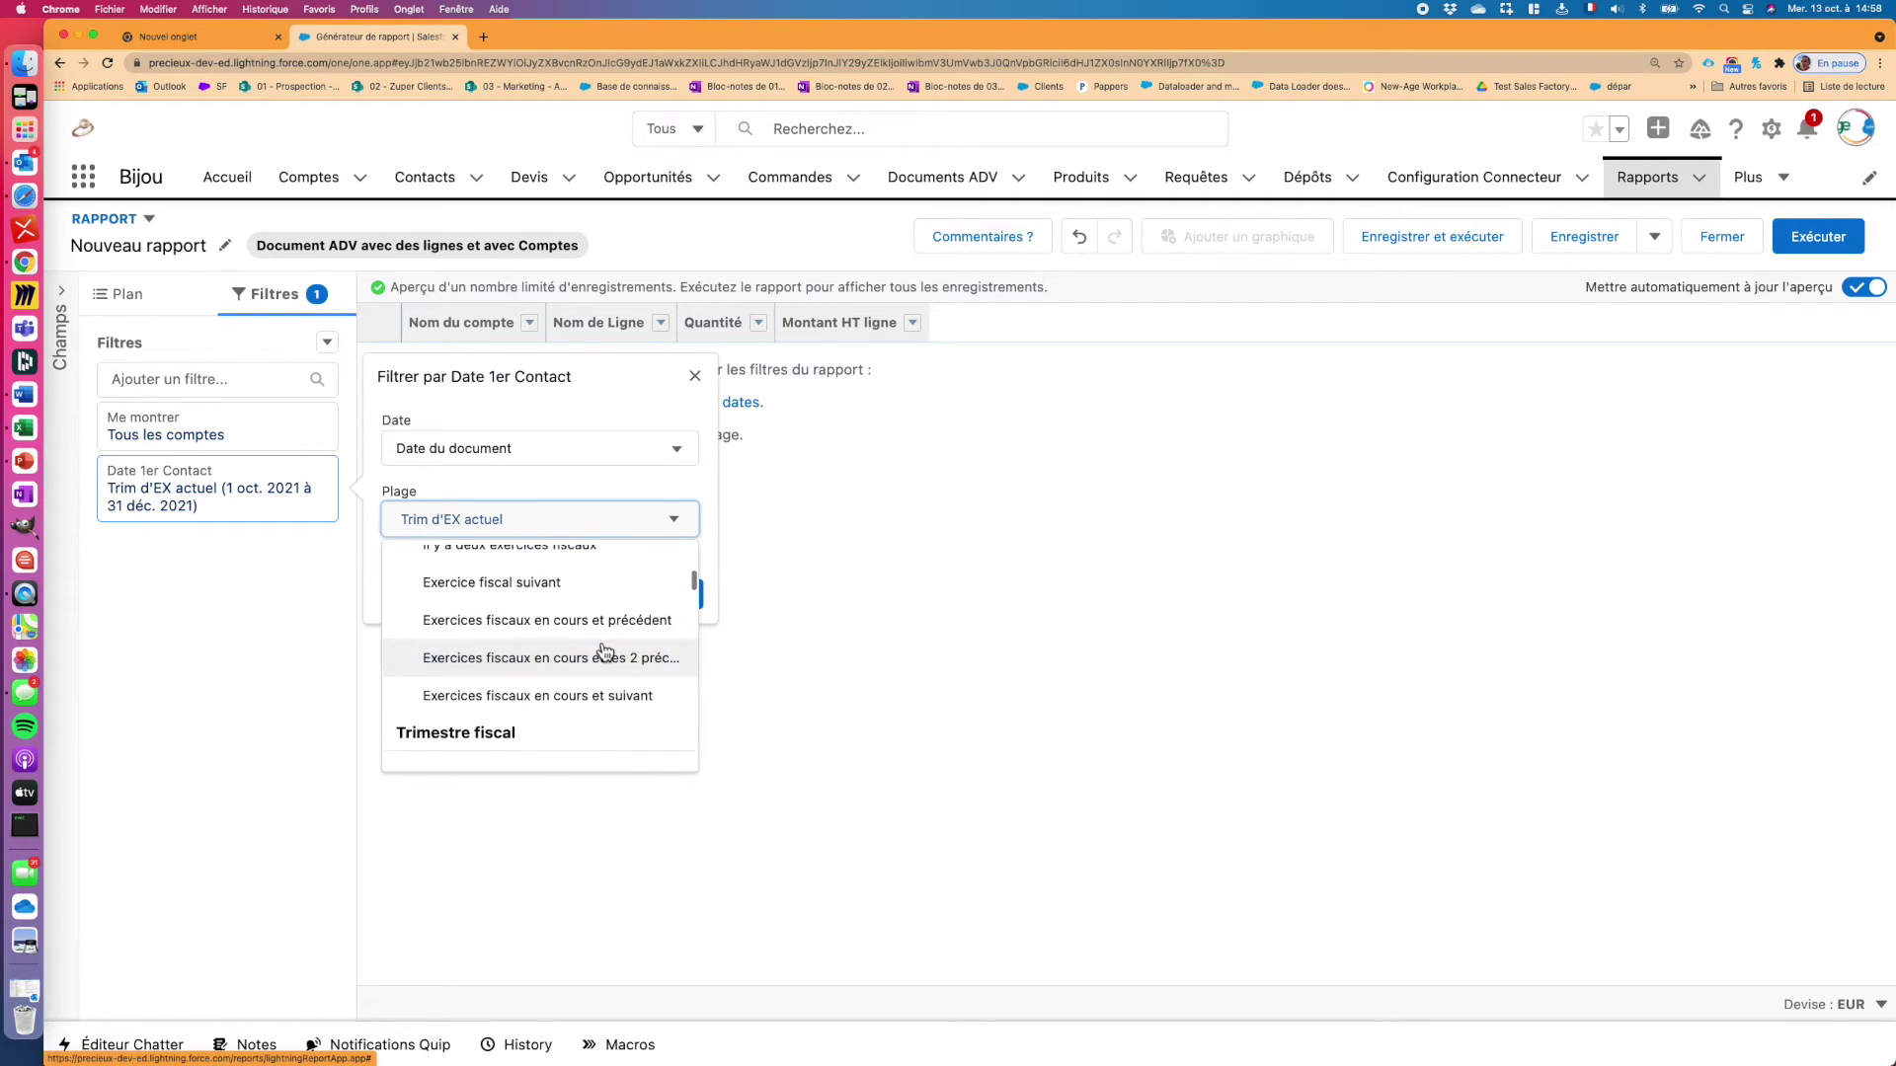
scroll(604, 652, "down", 2)
scroll(605, 652, "up", 5)
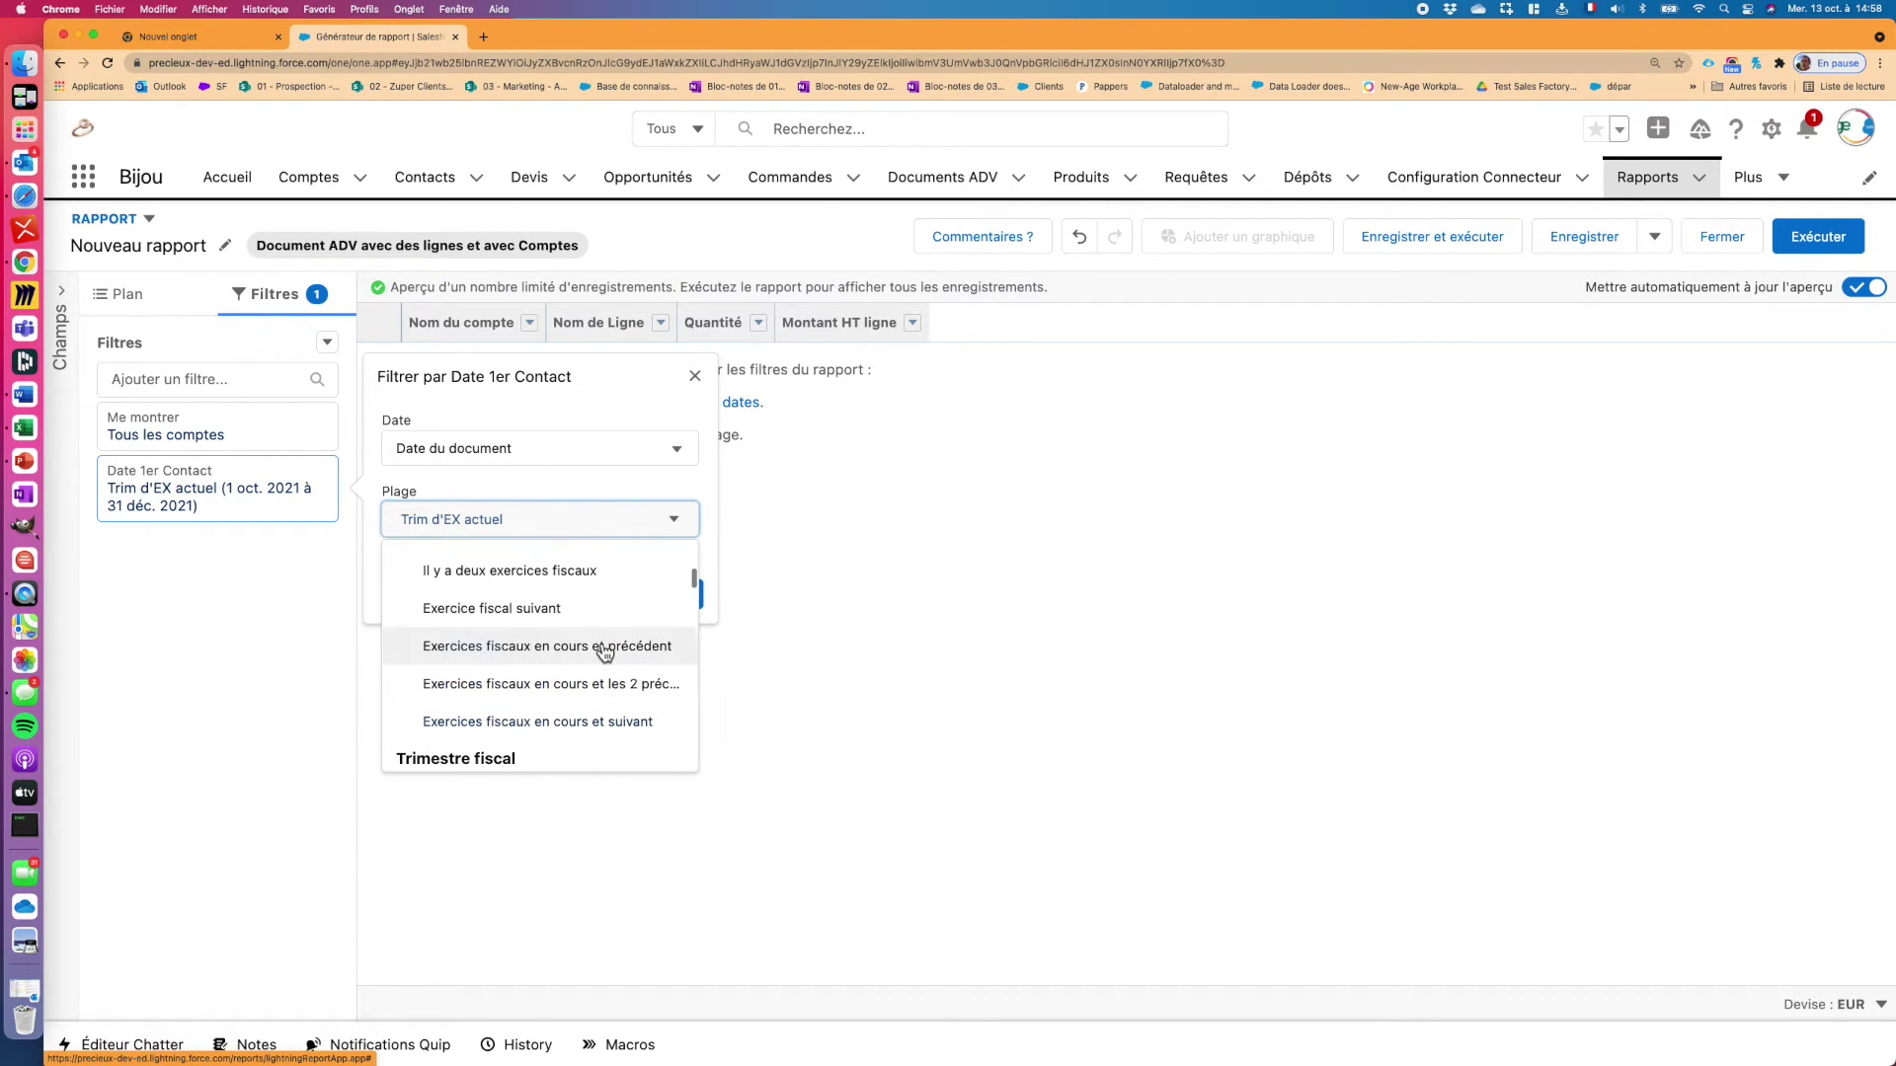
scroll(604, 652, "up", 2)
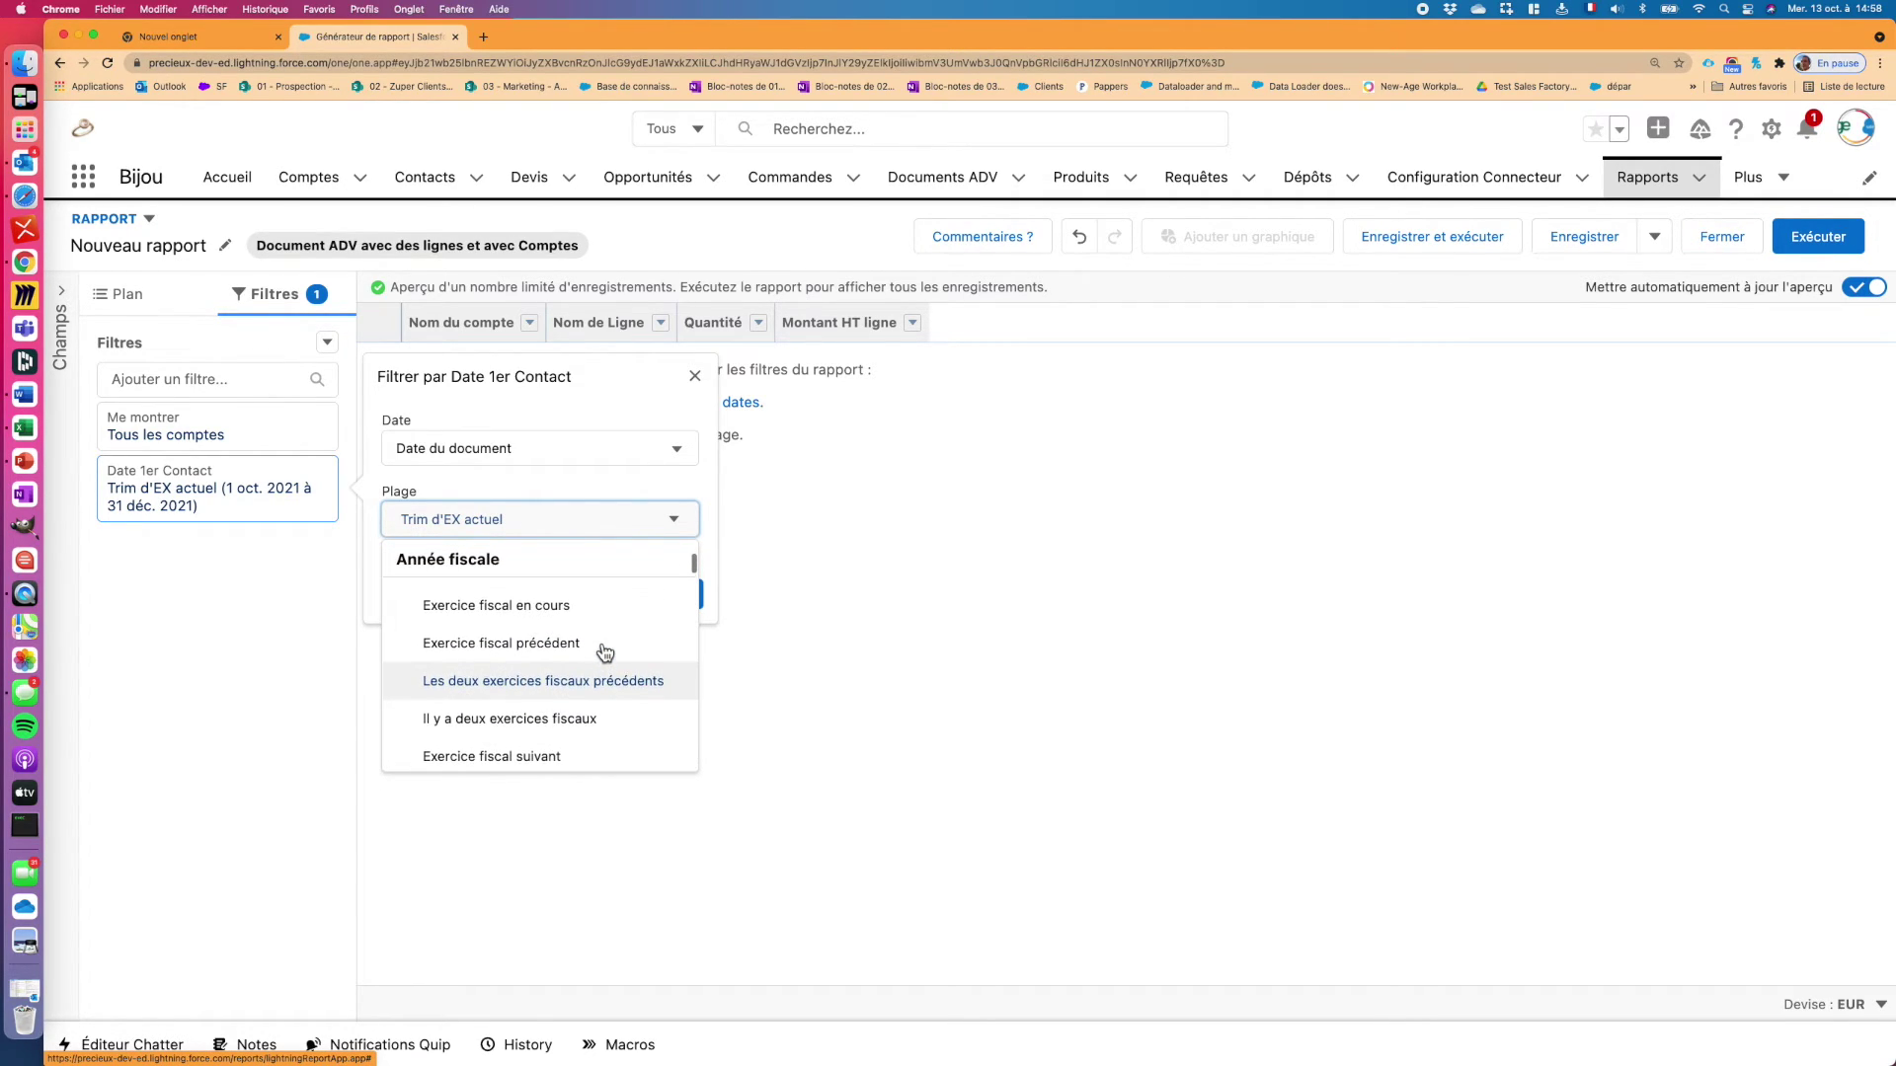
left_click(507, 601)
left_click(658, 596)
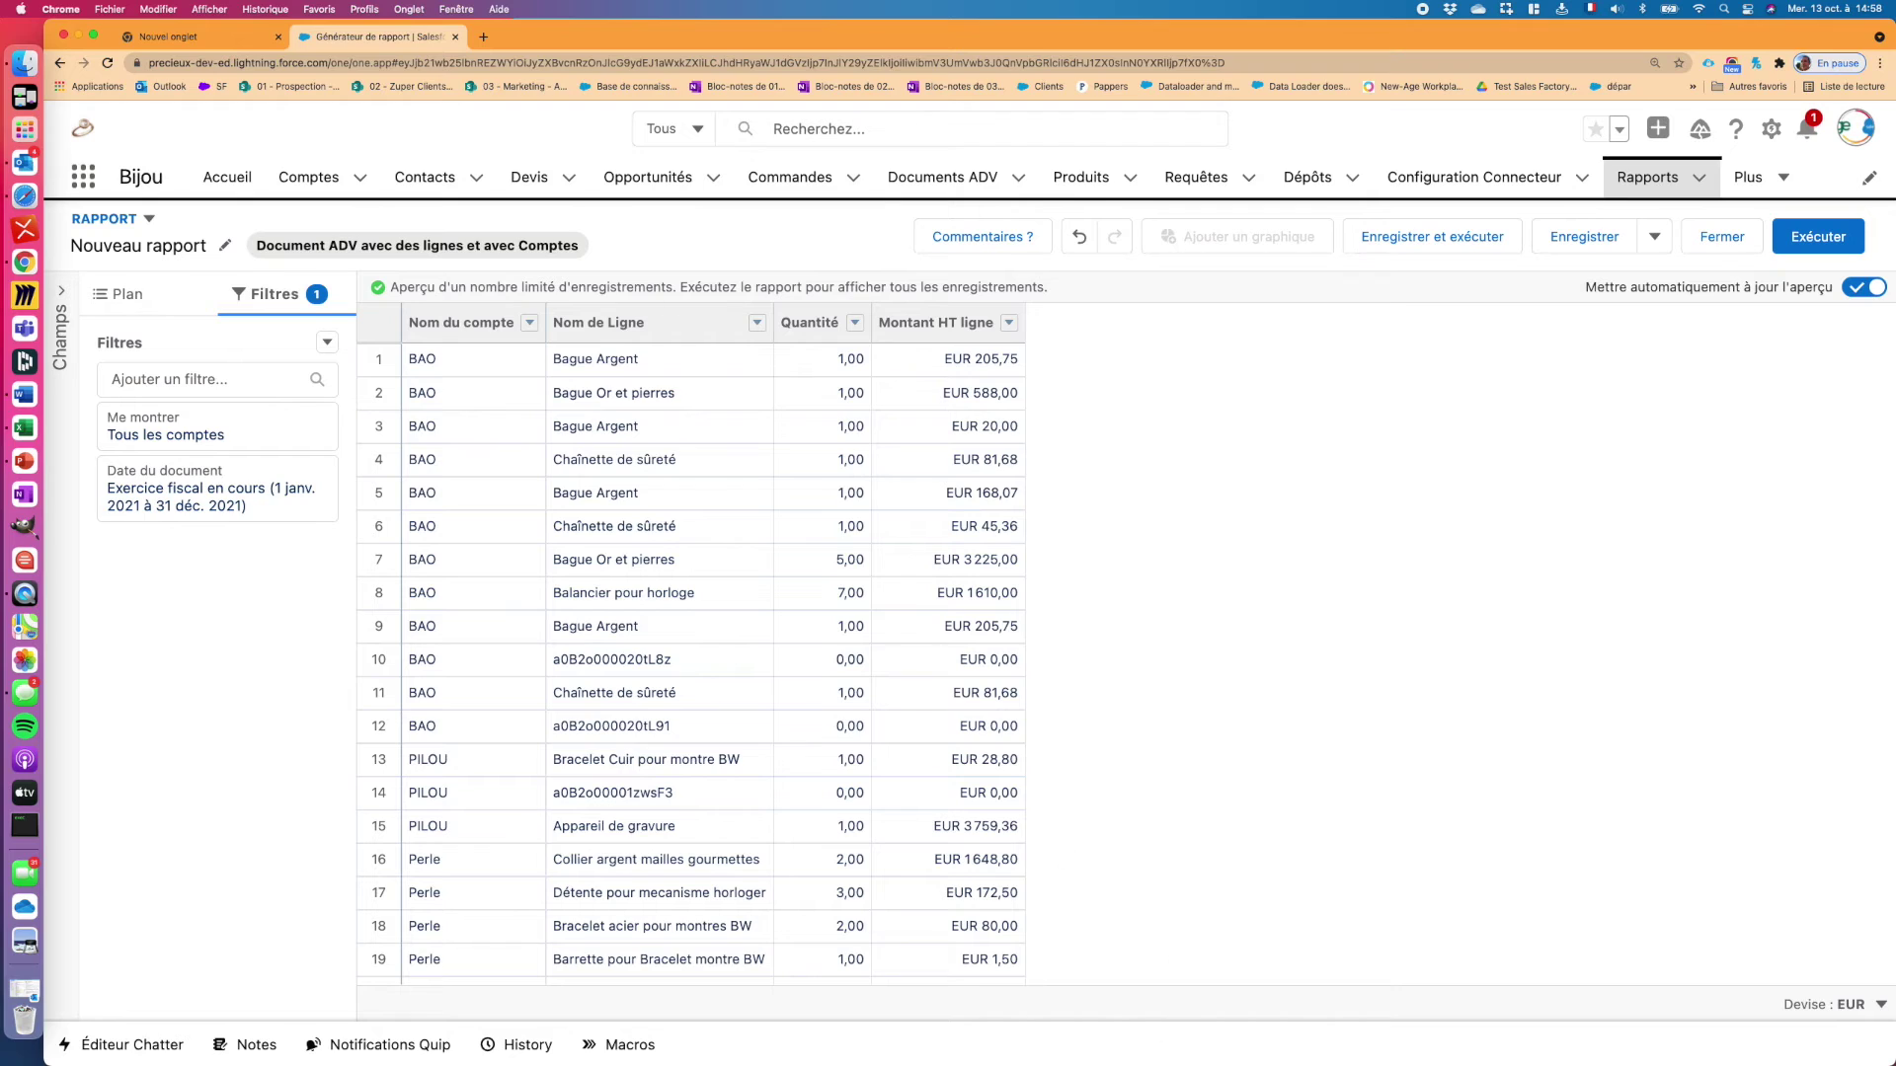
Switch to the PowerPoint data model slide, highlight Type de document among the document fields, and return to the report
left_click_drag(1175, 1065, 1088, 270)
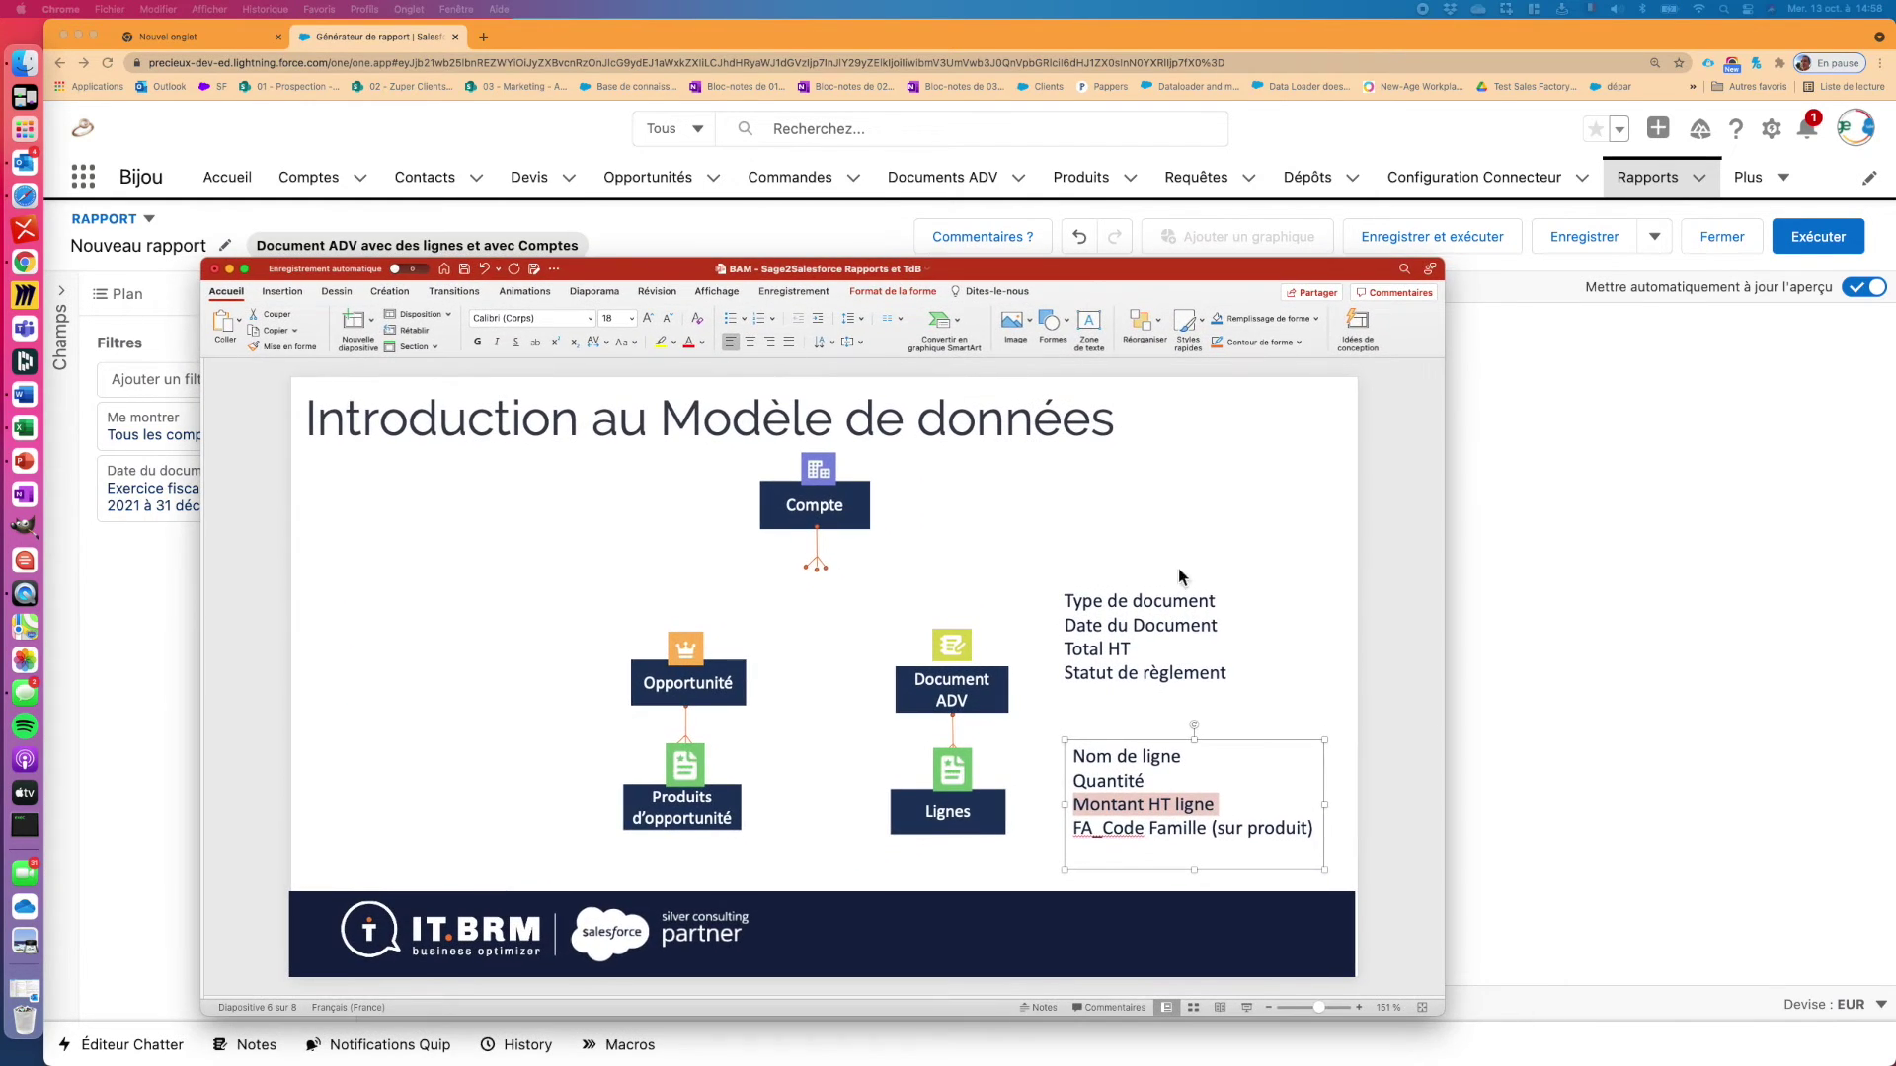
left_click_drag(1067, 599, 1219, 600)
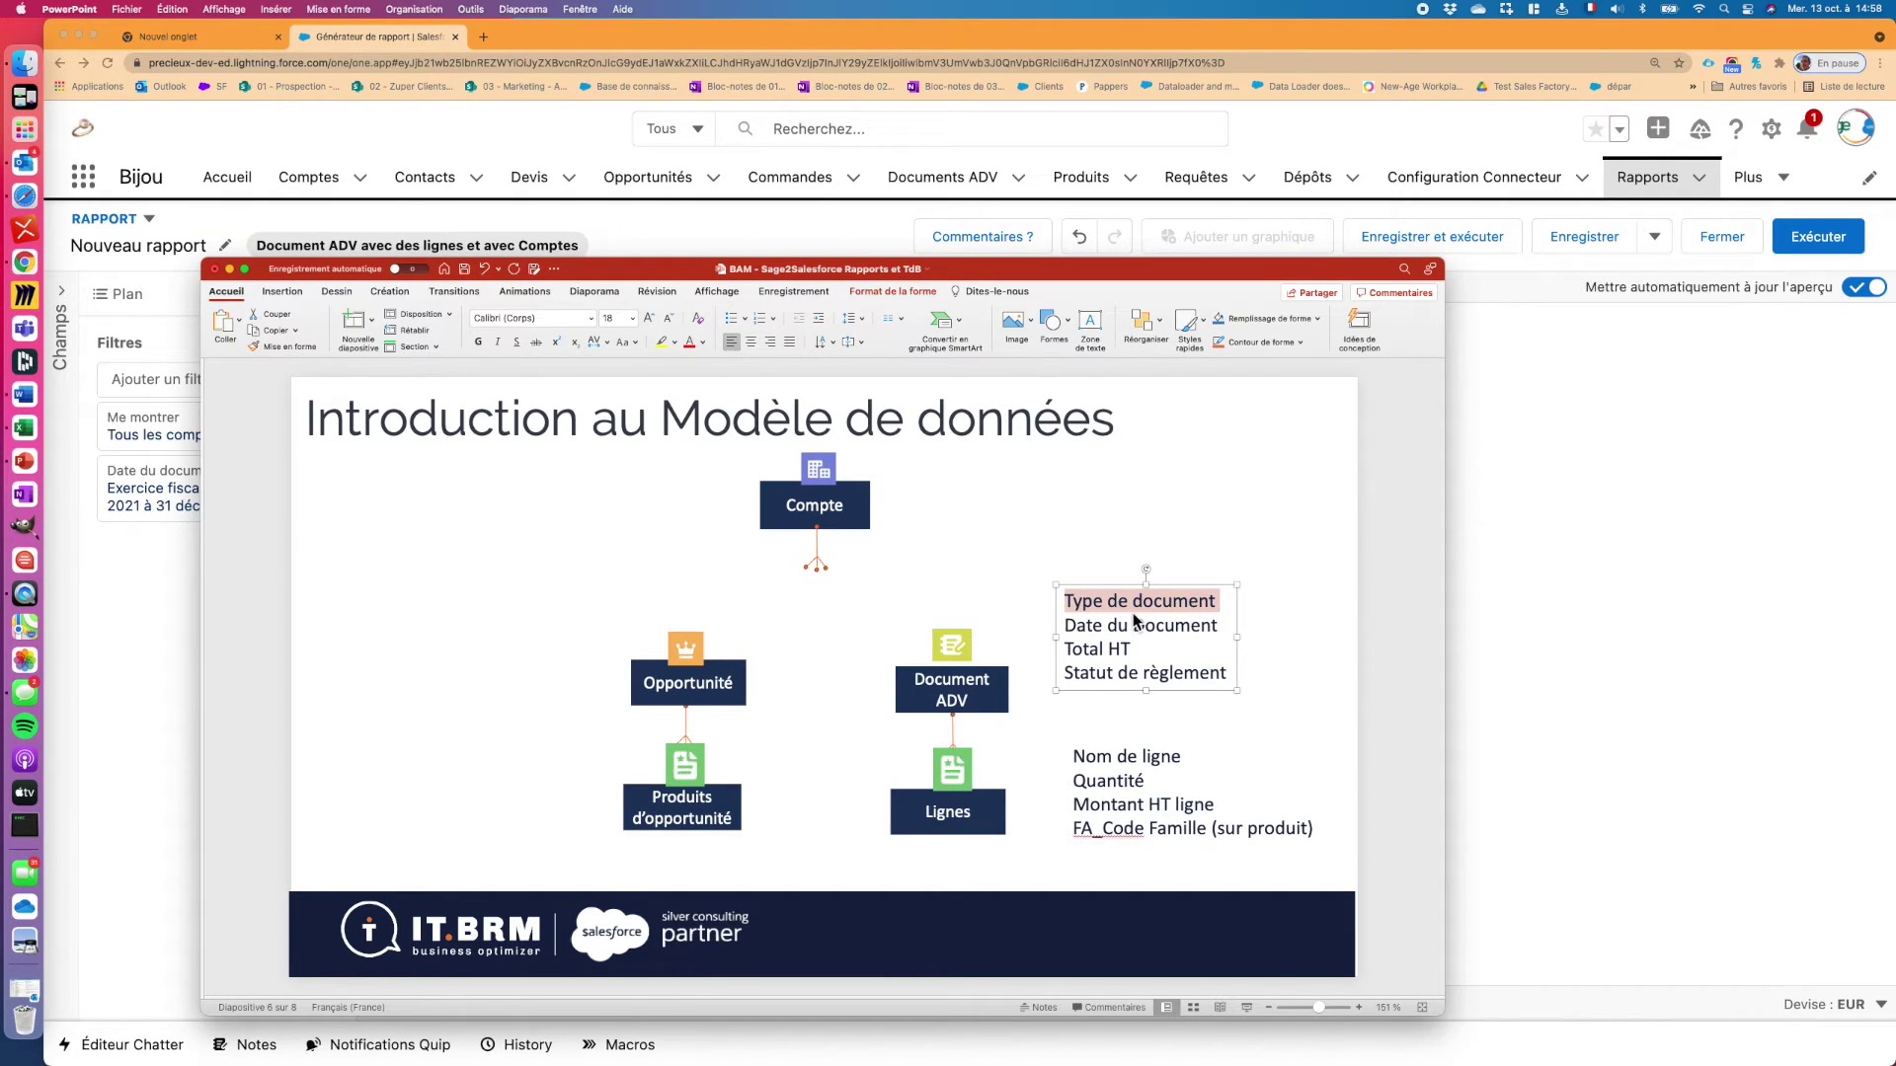
left_click_drag(1128, 268, 1136, 1065)
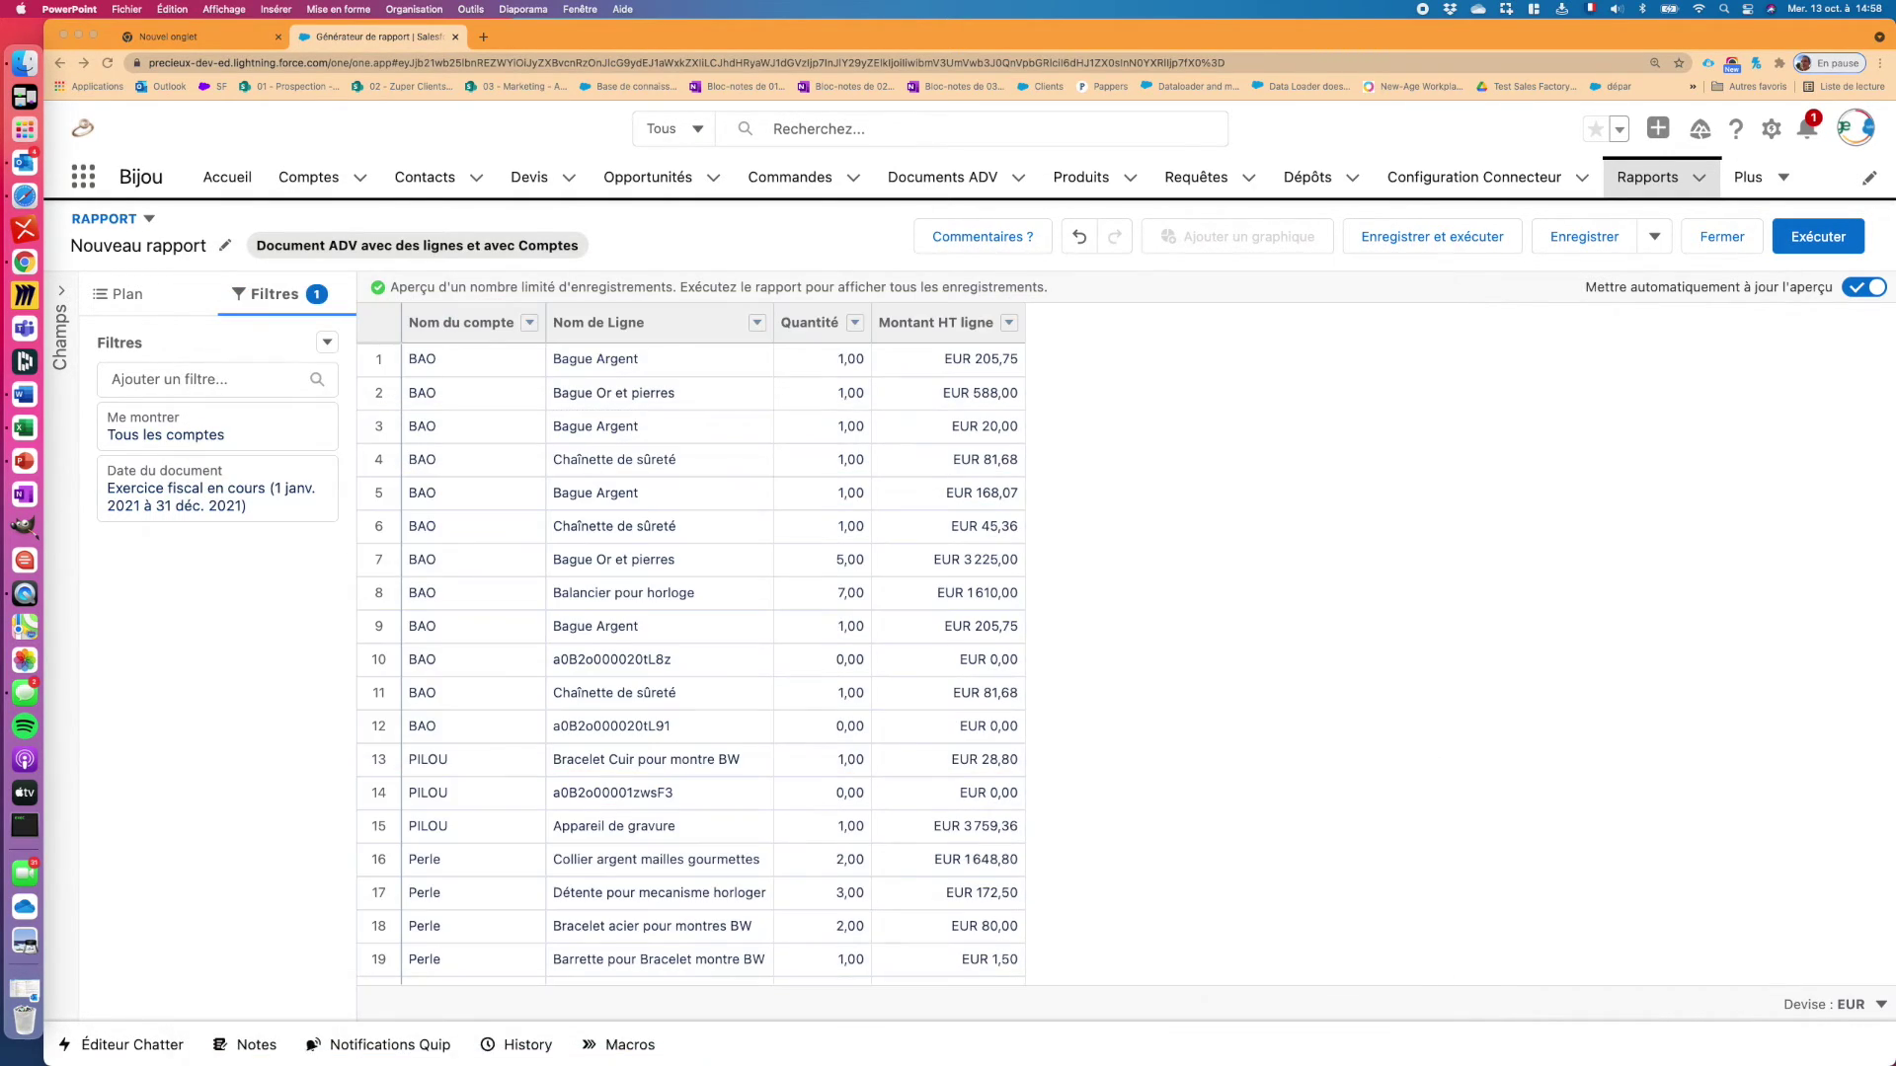
Add a filter on the Documents ADV field Type de document with the condition contient "Facture" and apply it
left_click(200, 379)
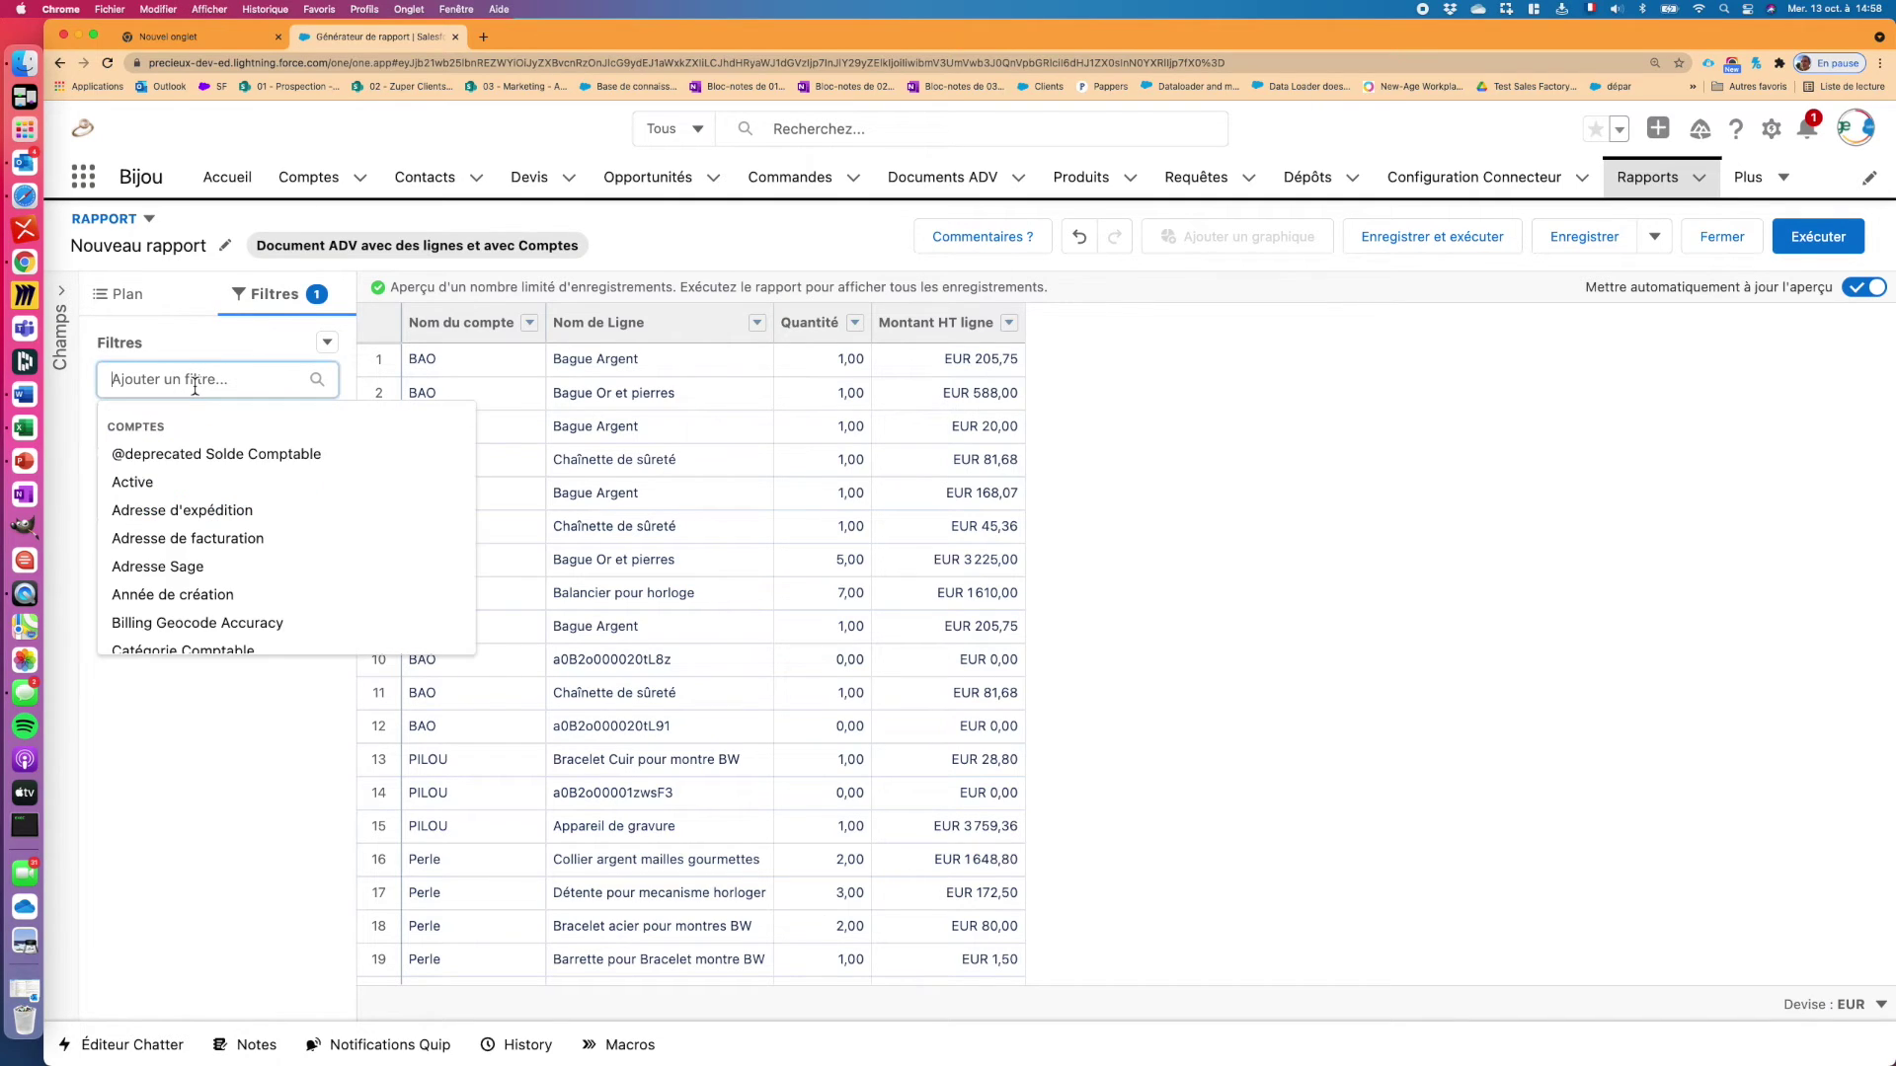
type("type de")
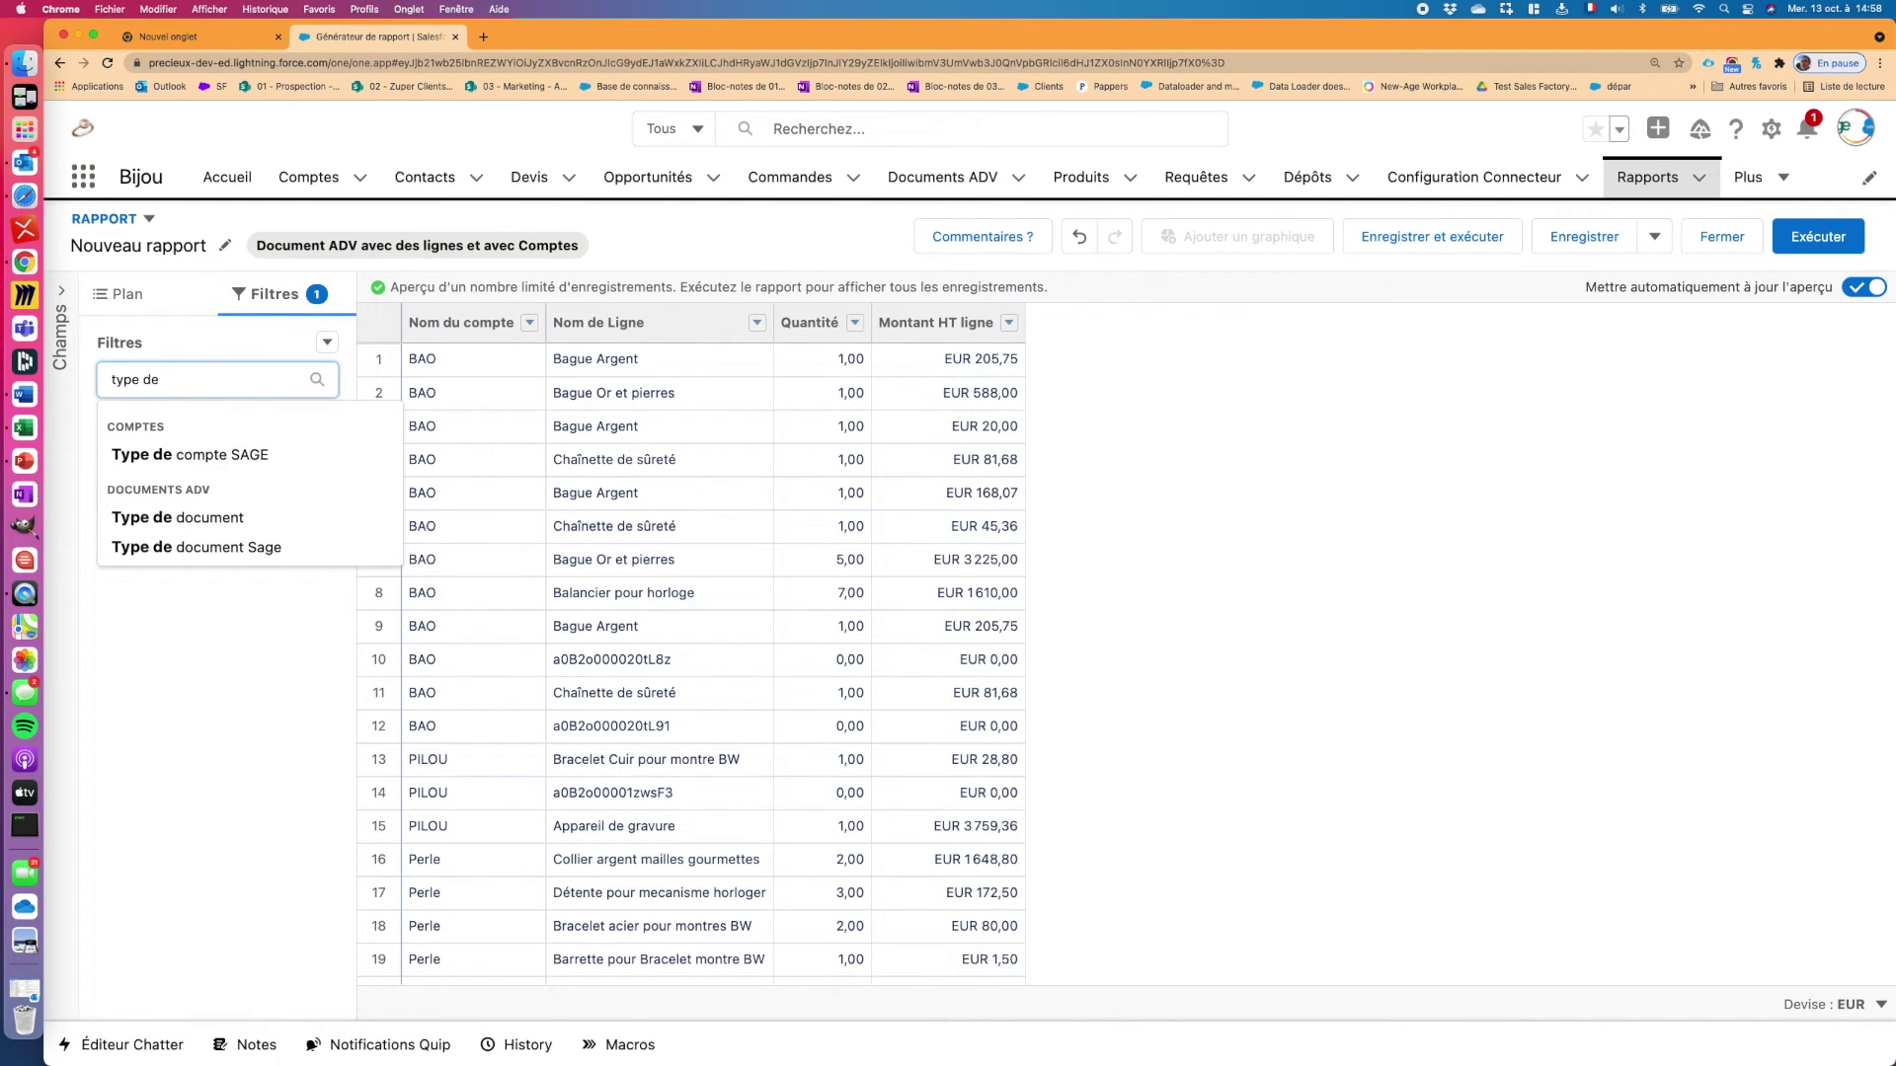
left_click(144, 520)
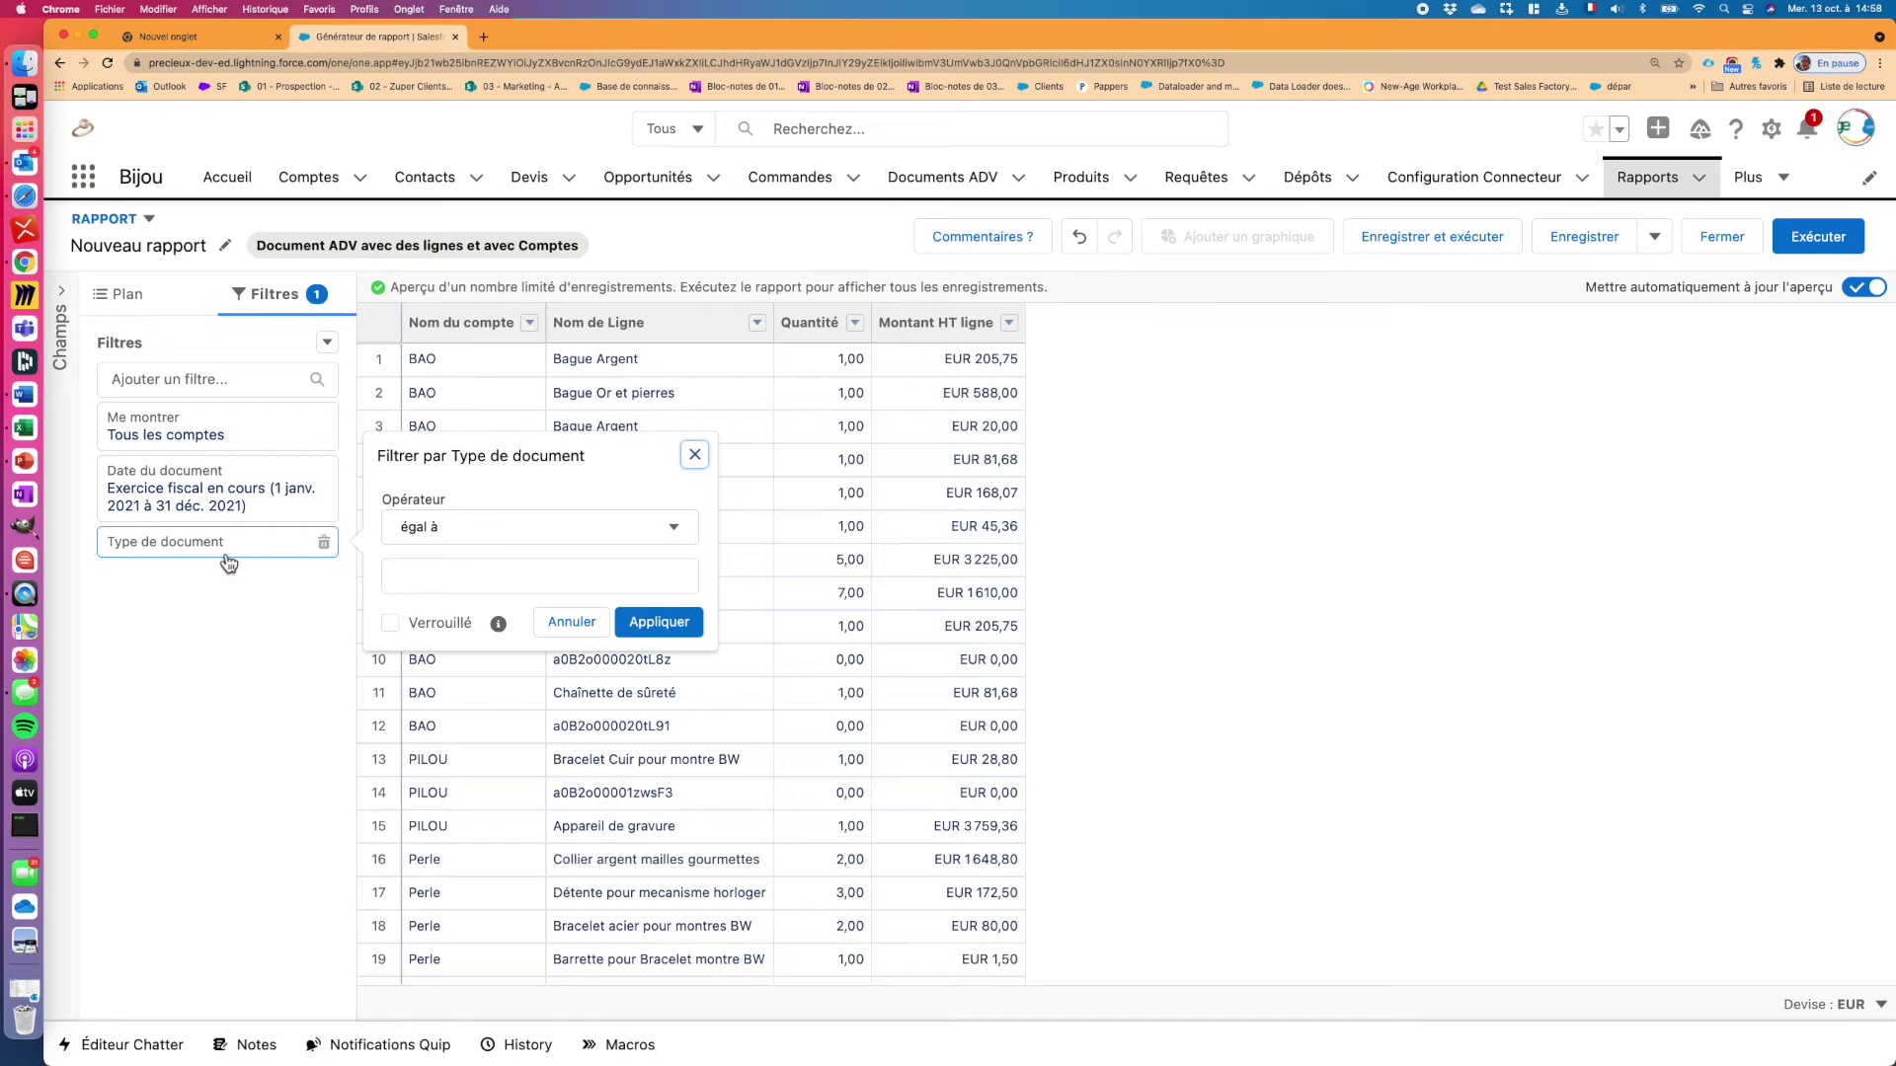
left_click(465, 573)
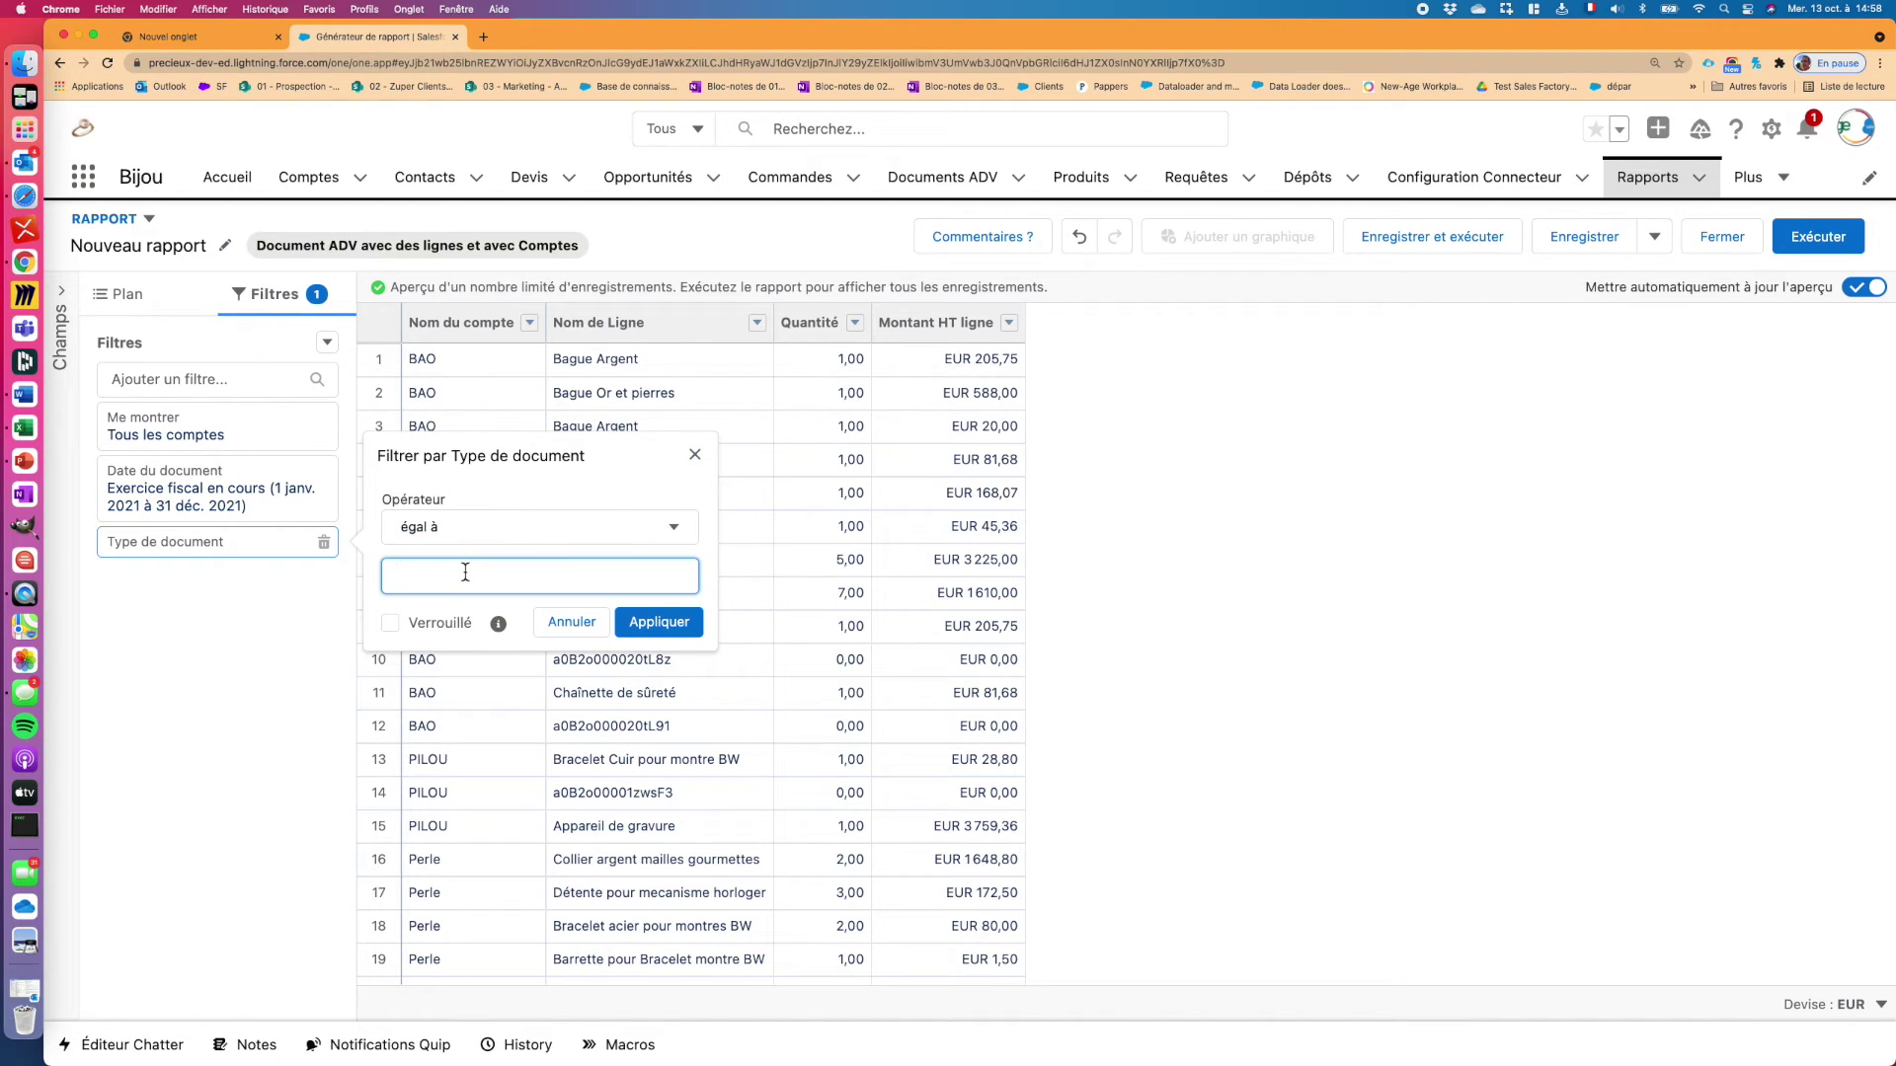
left_click(418, 528)
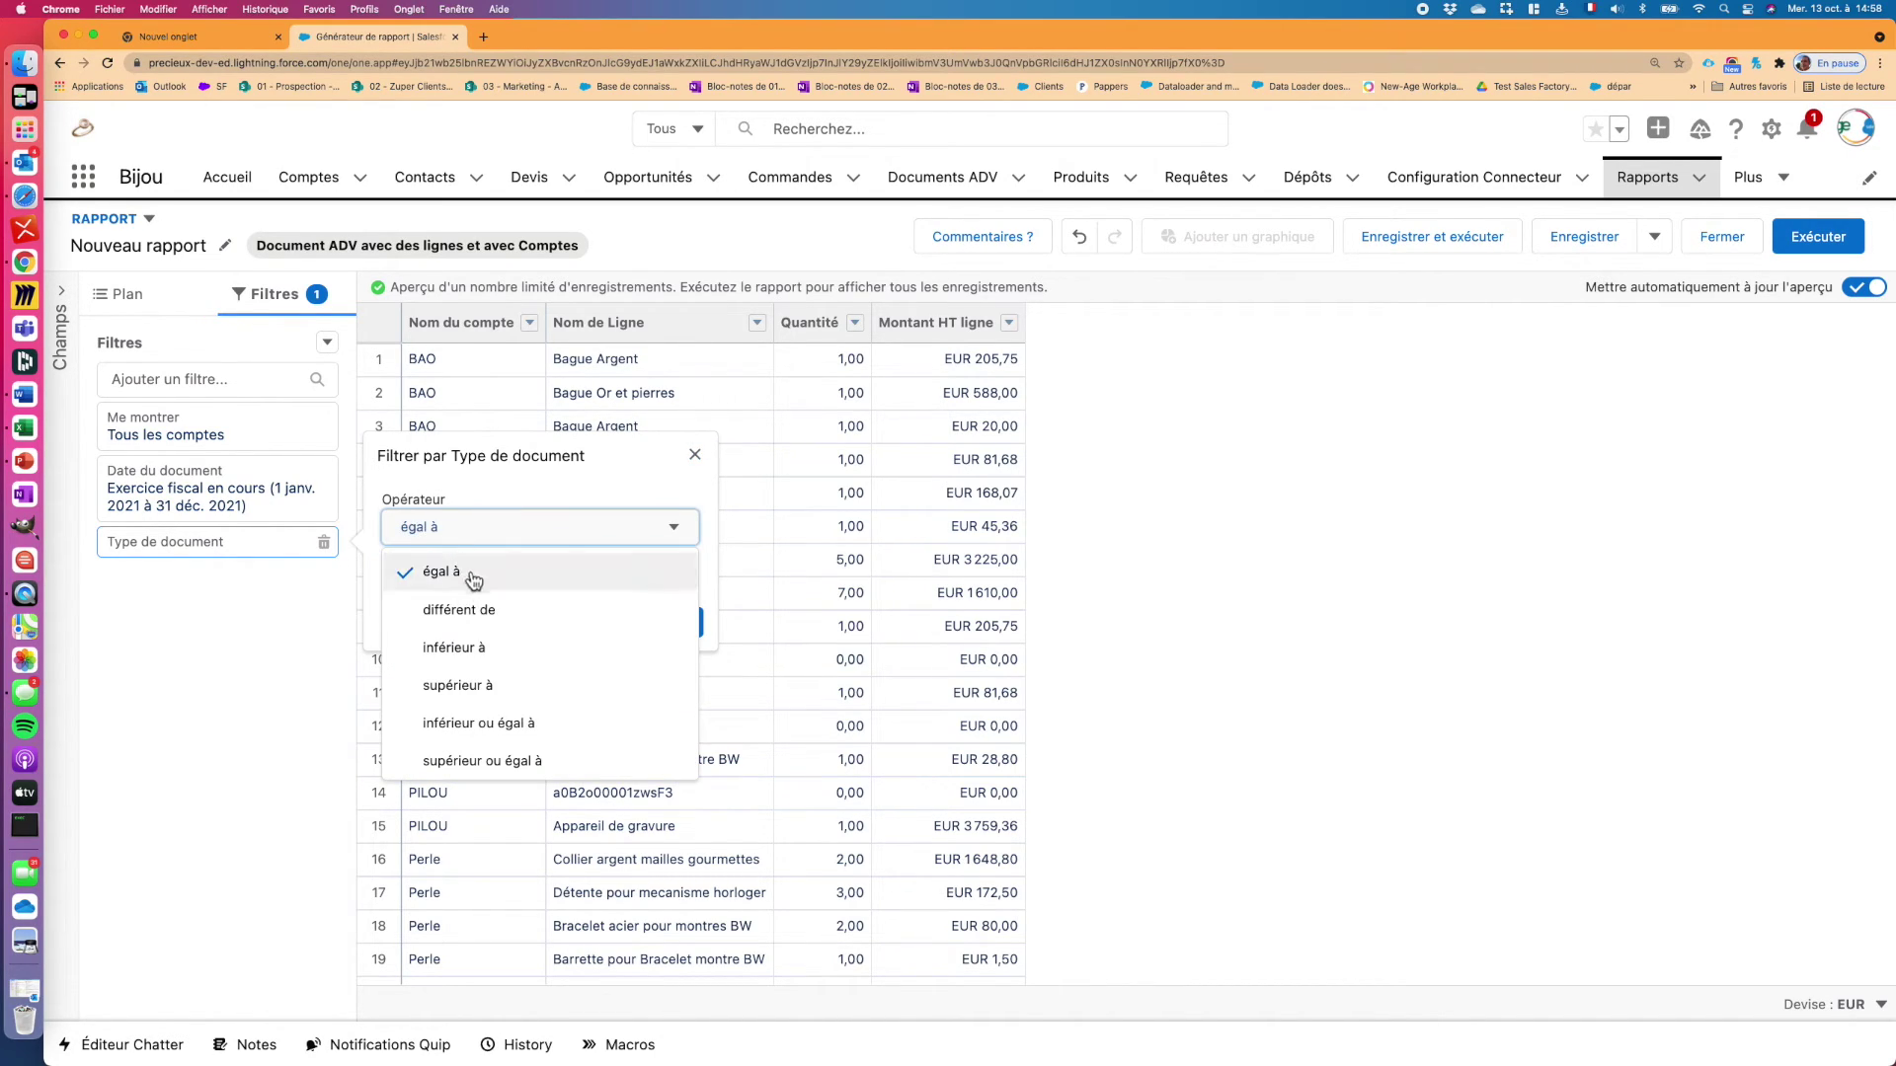
scroll(490, 686, "down", 2)
left_click(489, 681)
left_click(461, 578)
type("Facture")
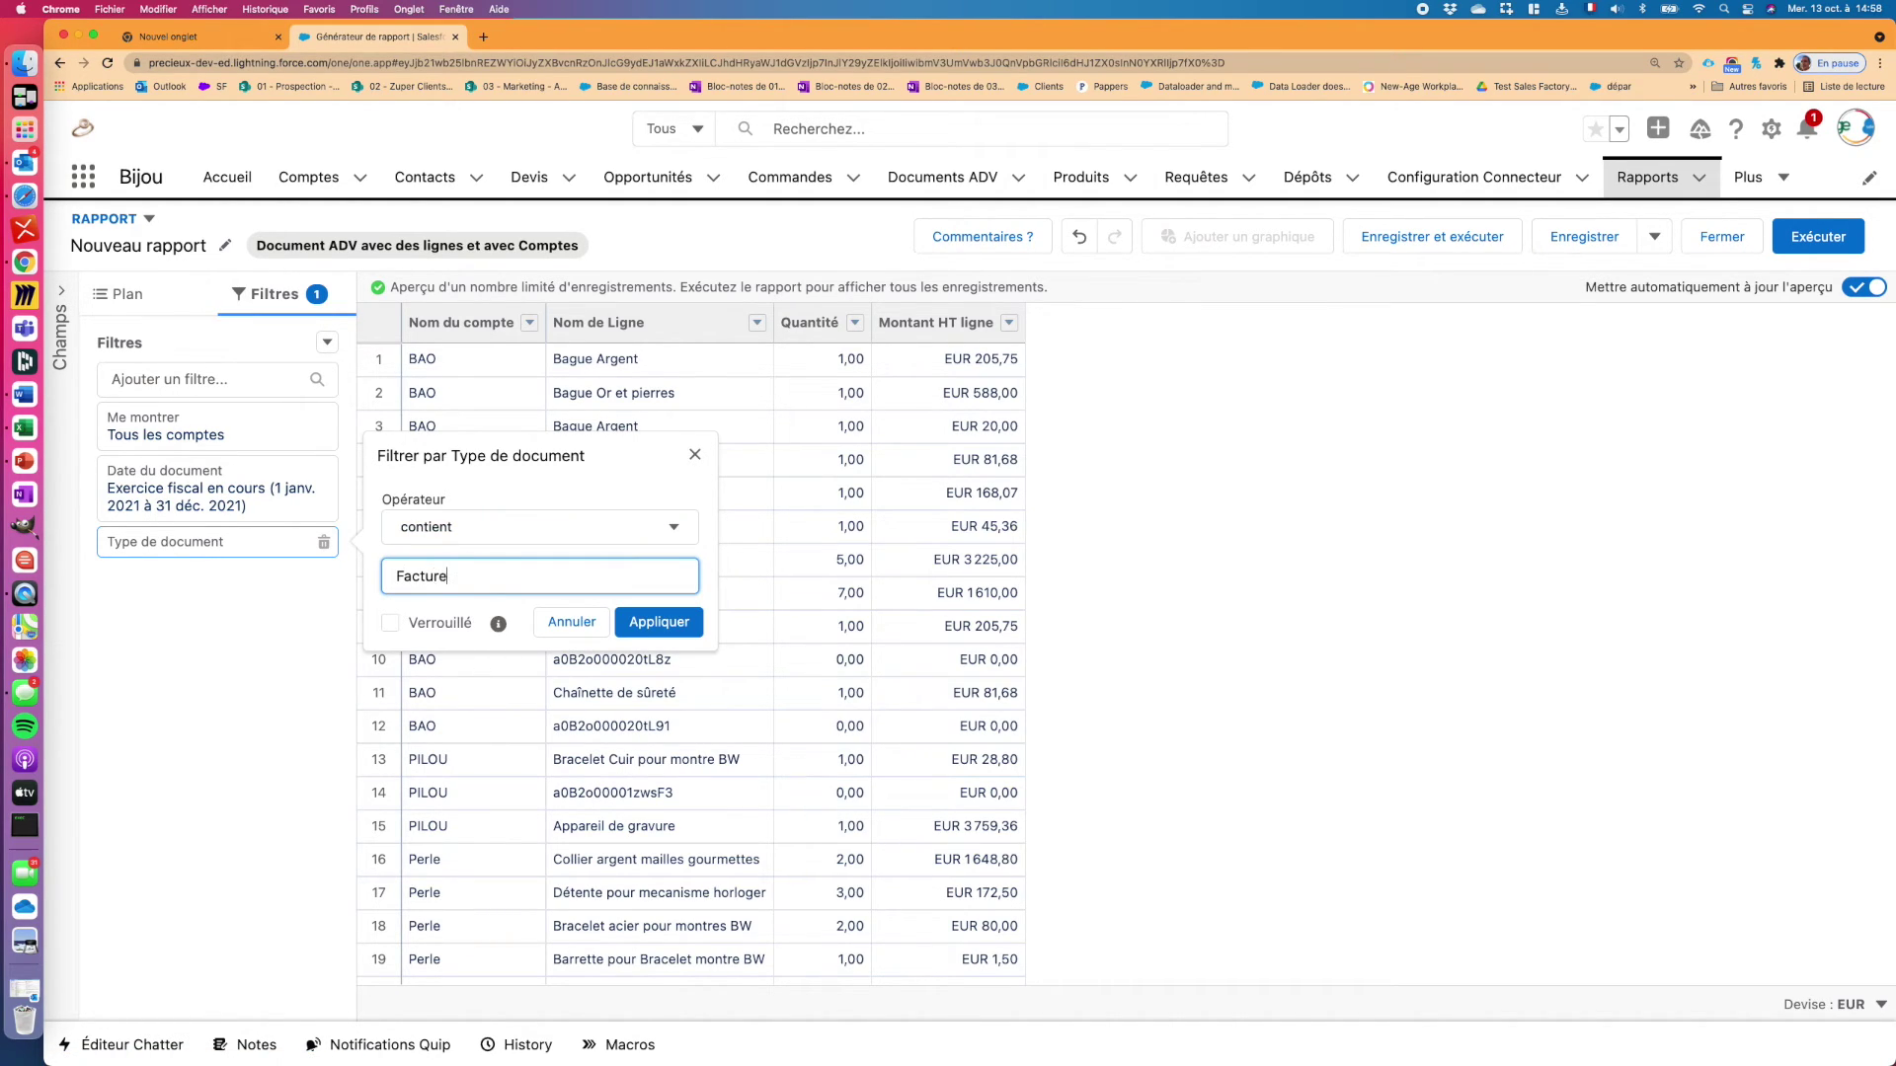
left_click(656, 620)
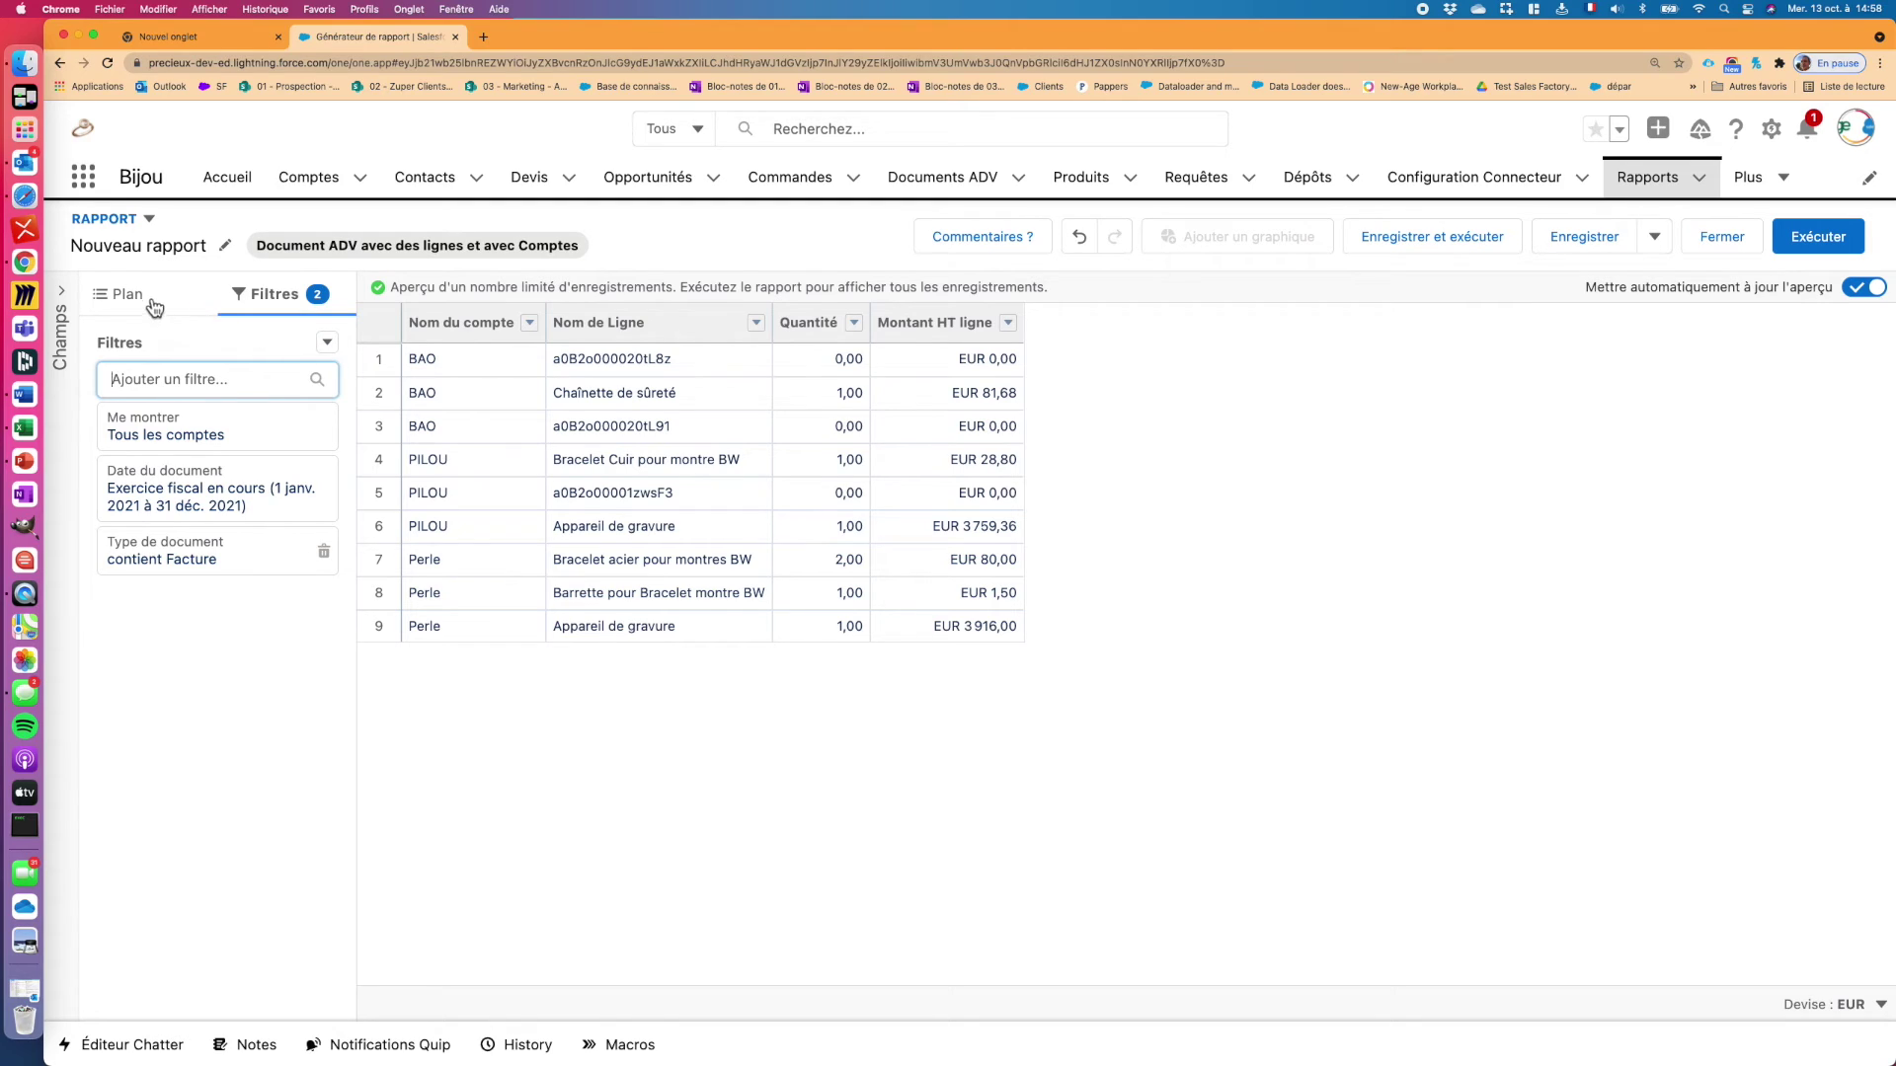
Return to the report's column layout and run the report to view all matching invoice lines
left_click(151, 302)
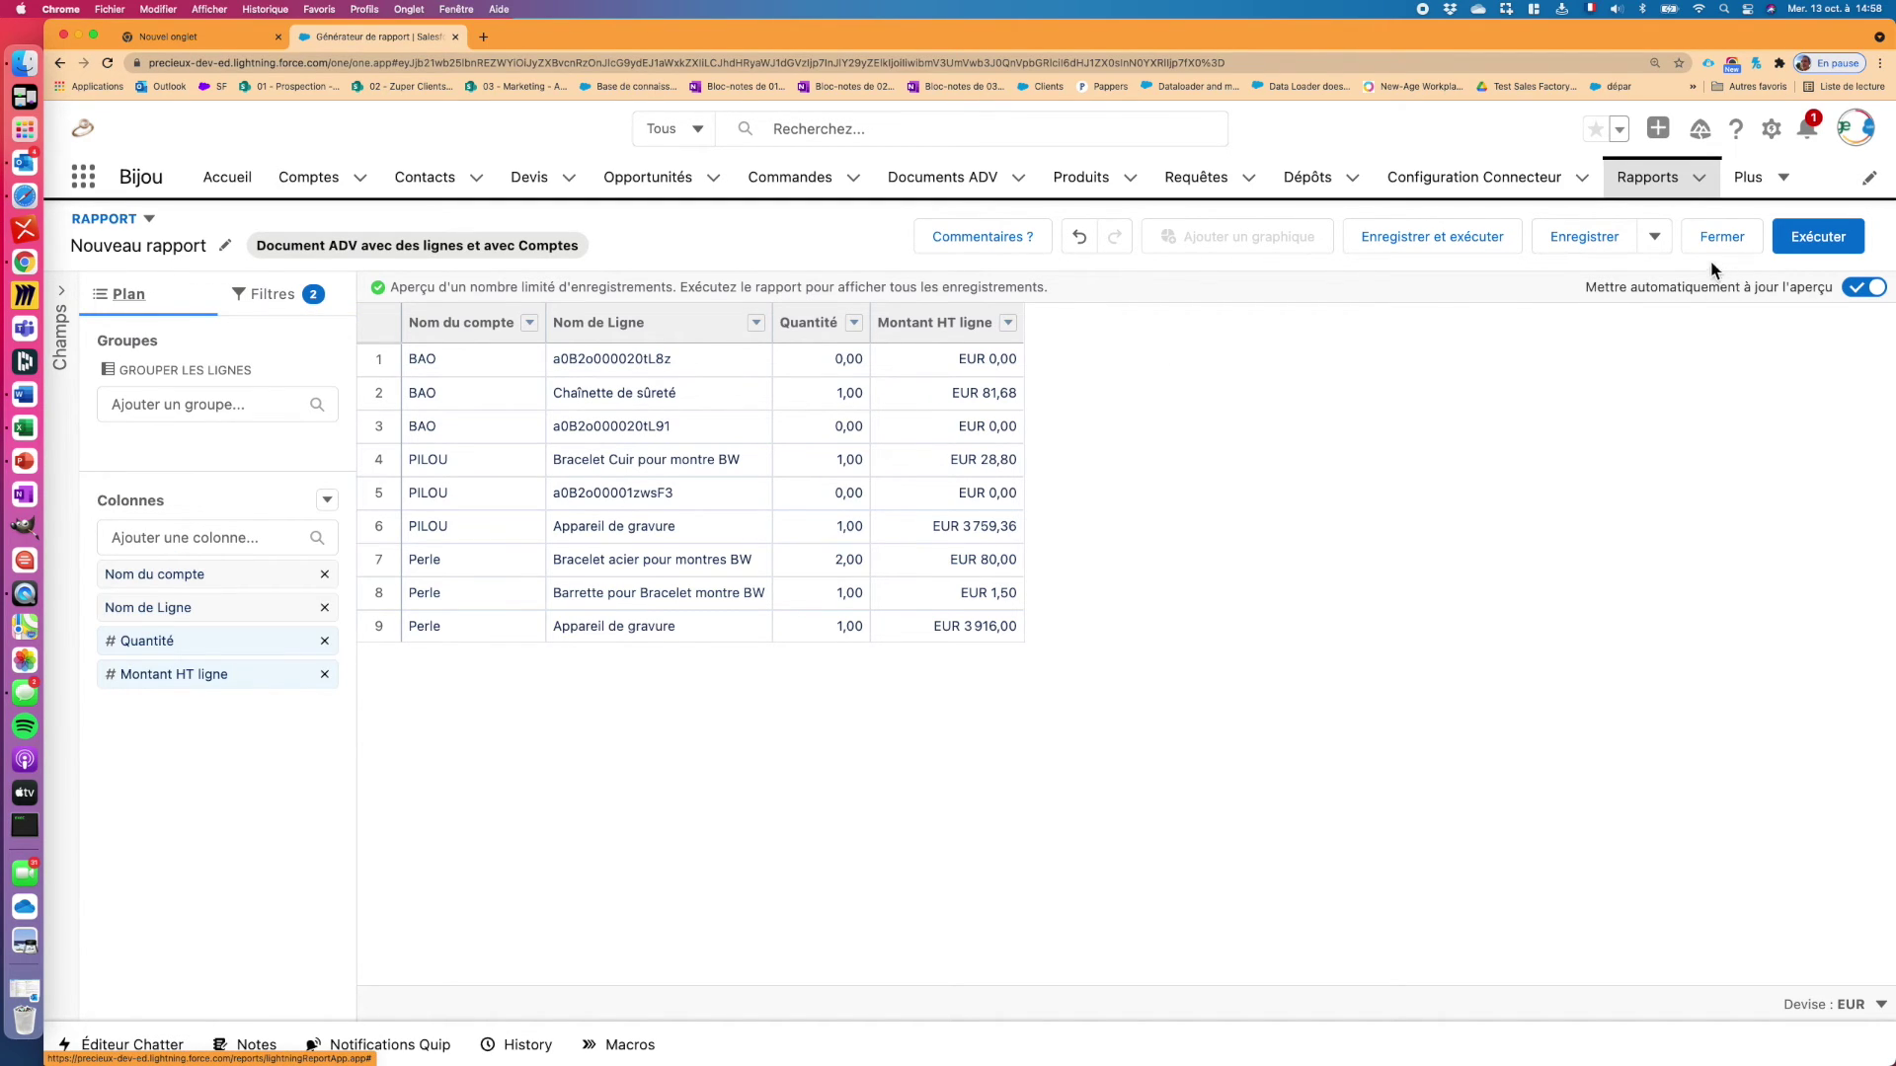
left_click(1818, 238)
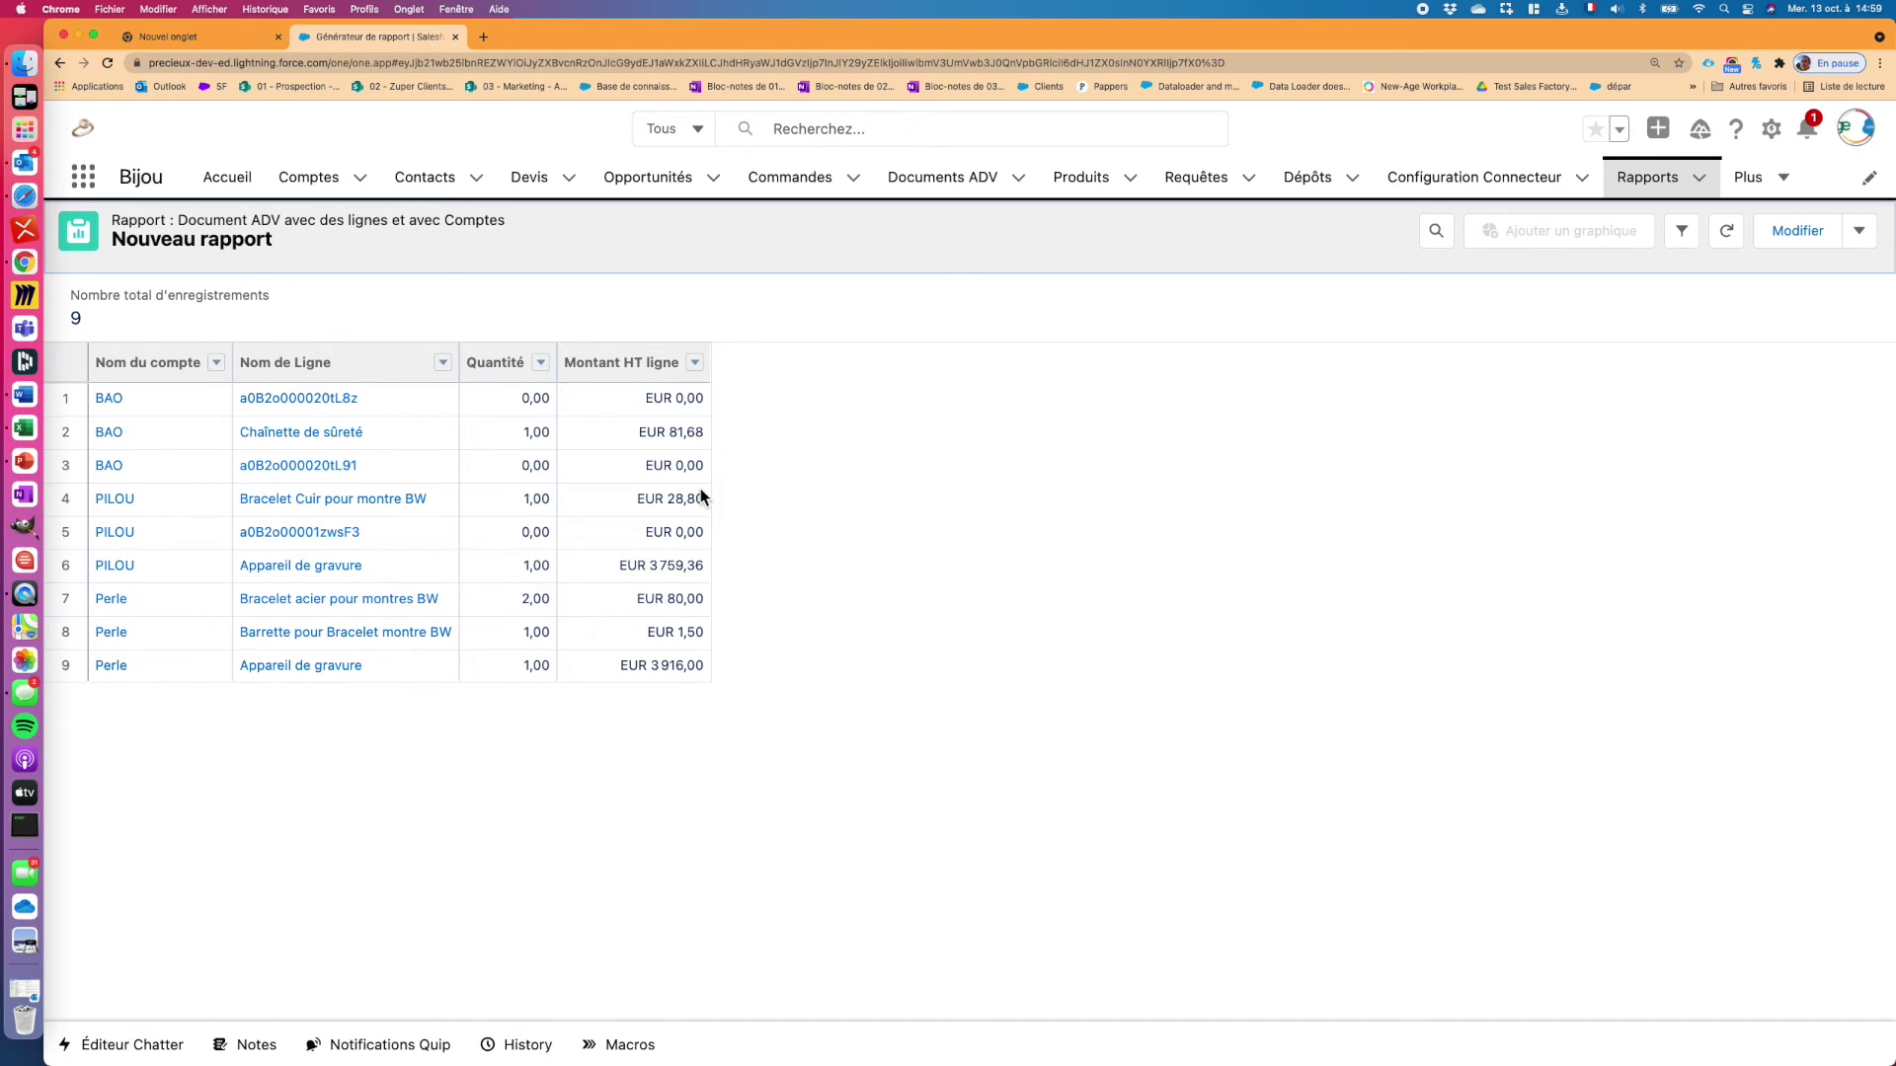
Reopen the report for editing and group its rows by Nom du compte
left_click(1799, 231)
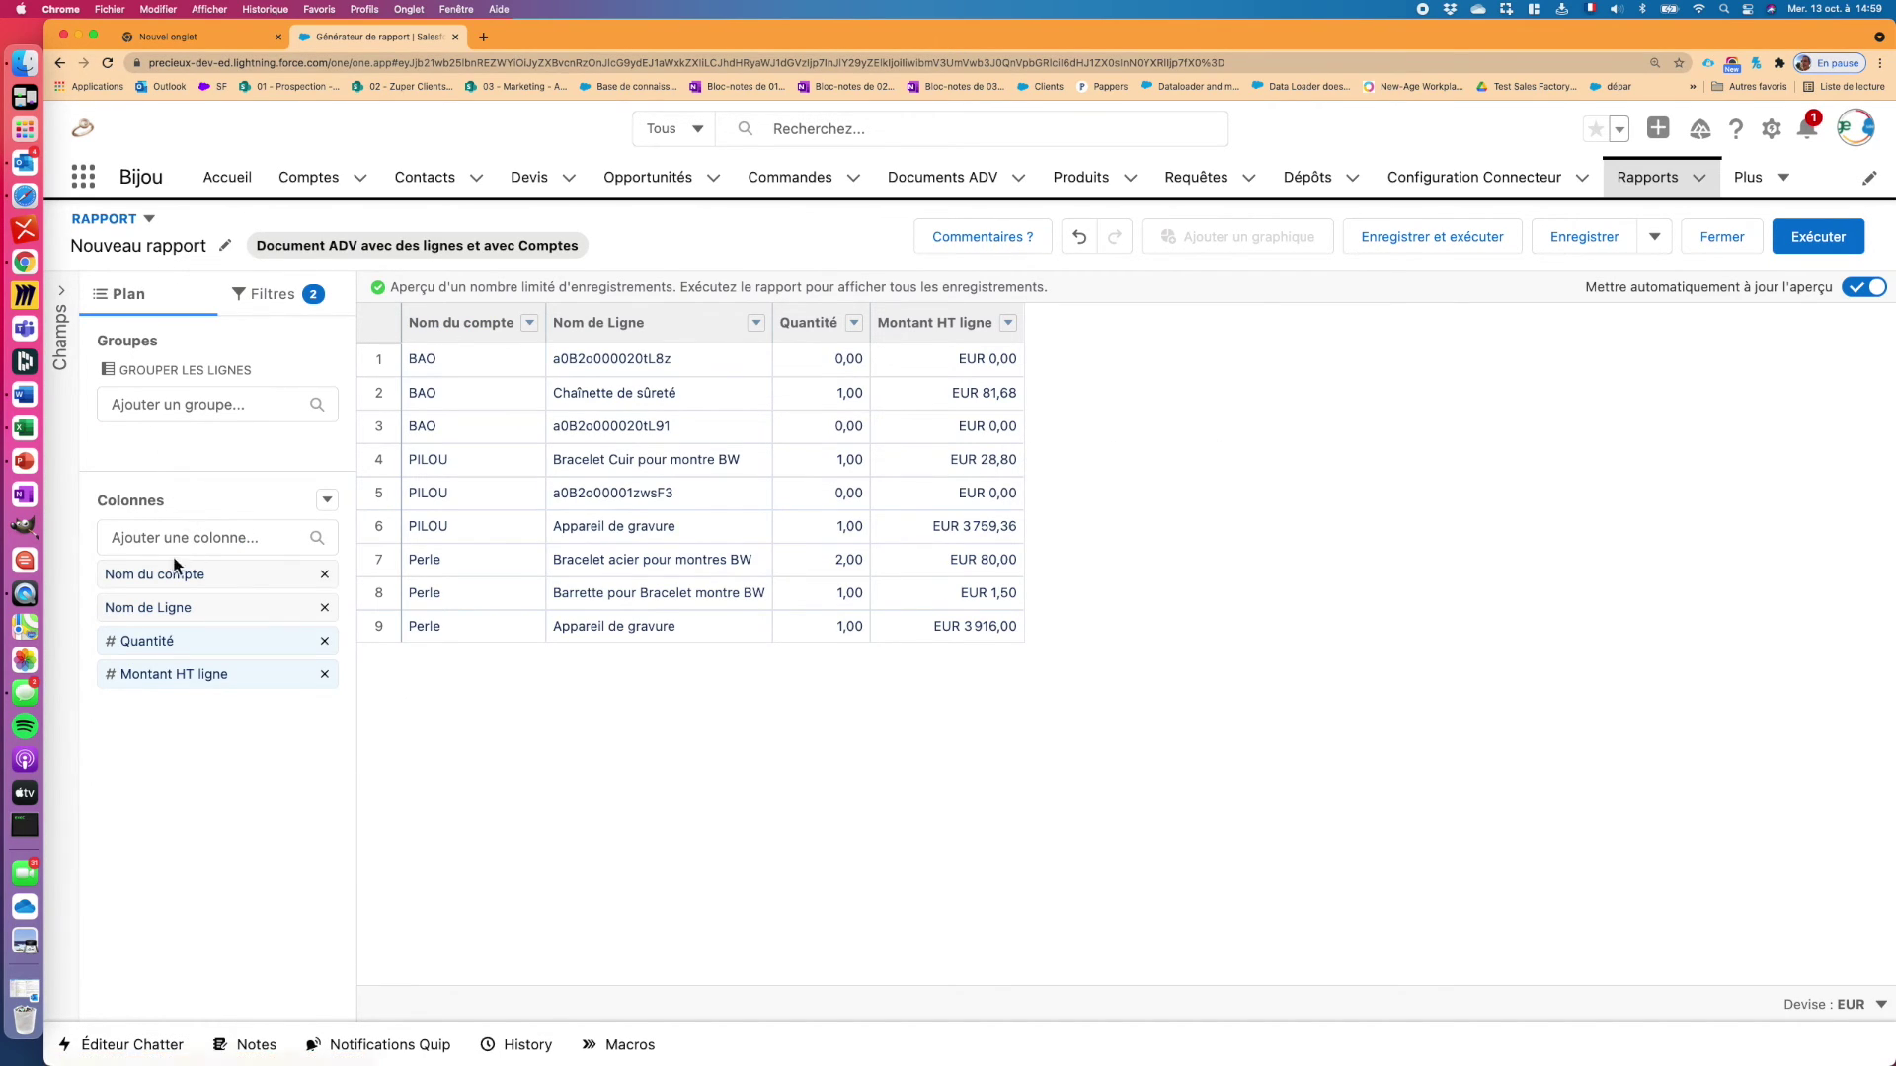
left_click_drag(202, 586, 275, 436)
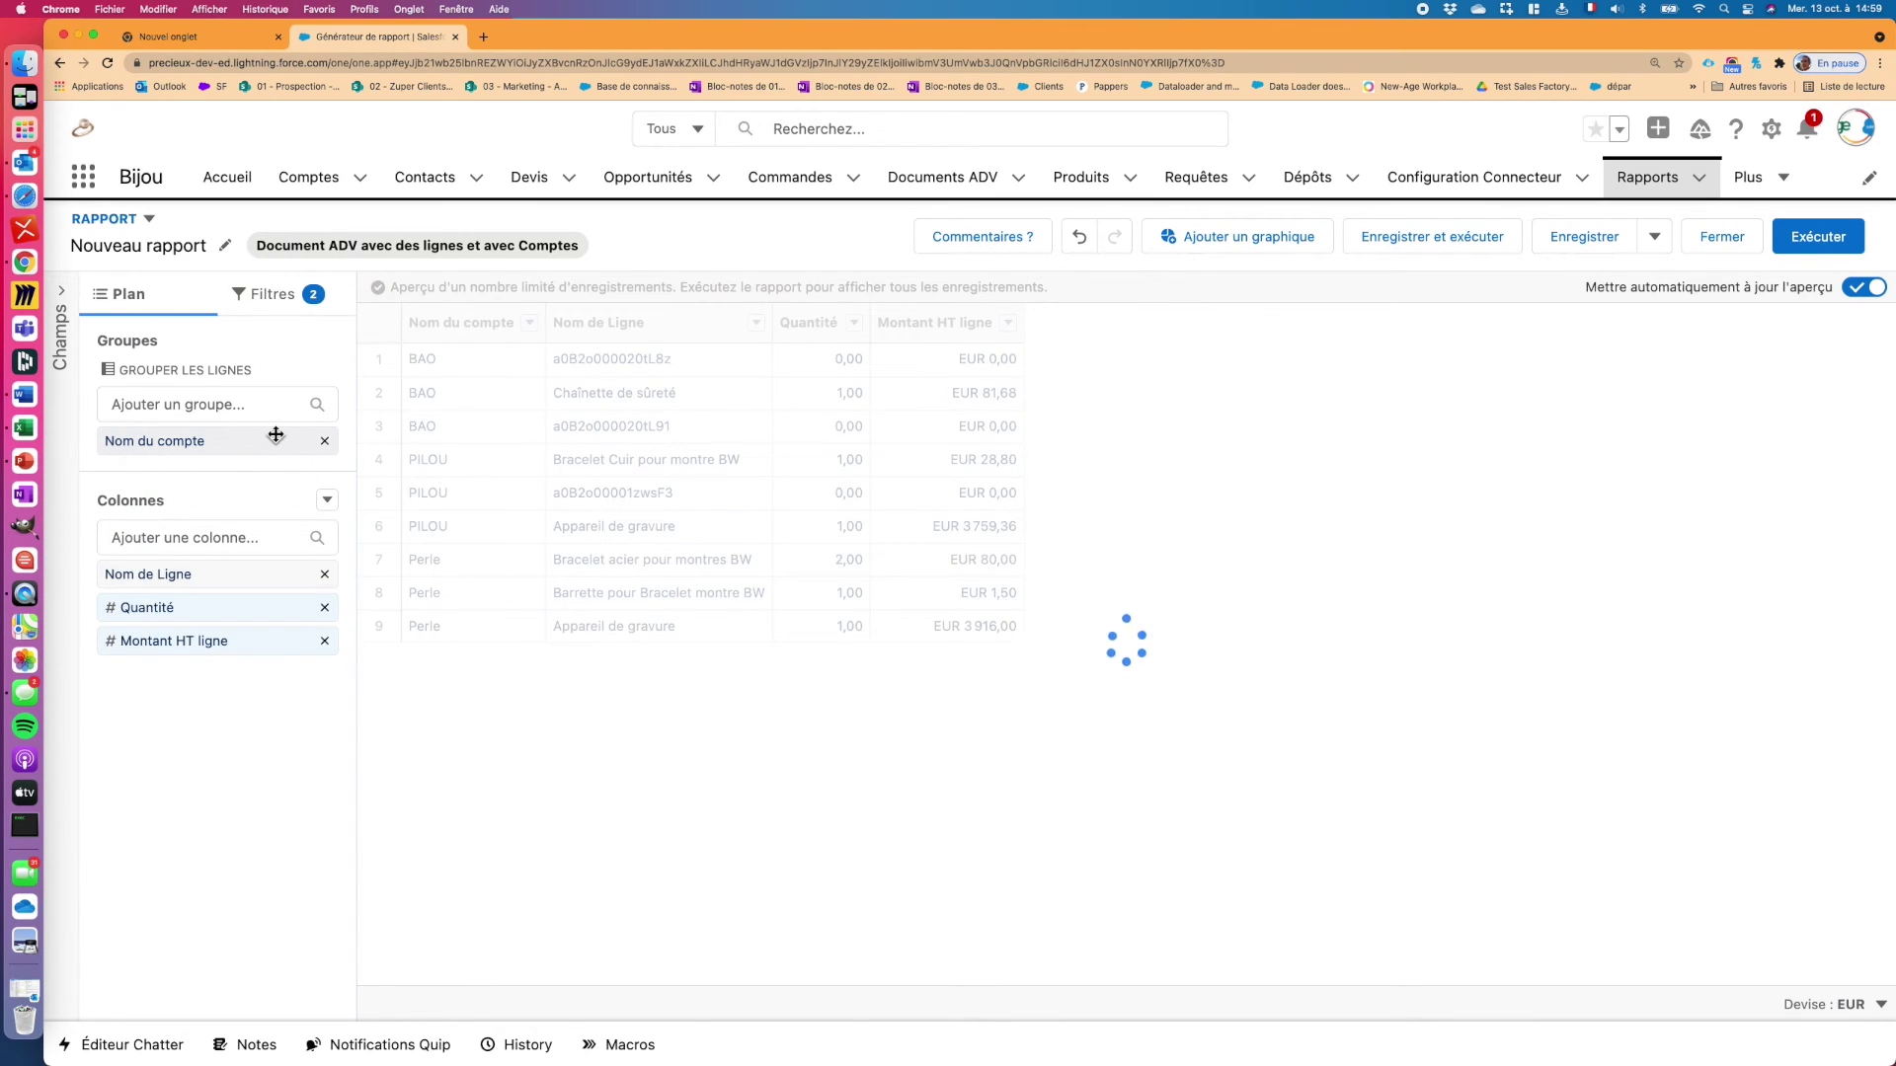
Add a chart to the grouped report and run it to review the chart and the lines under each account
left_click(1264, 237)
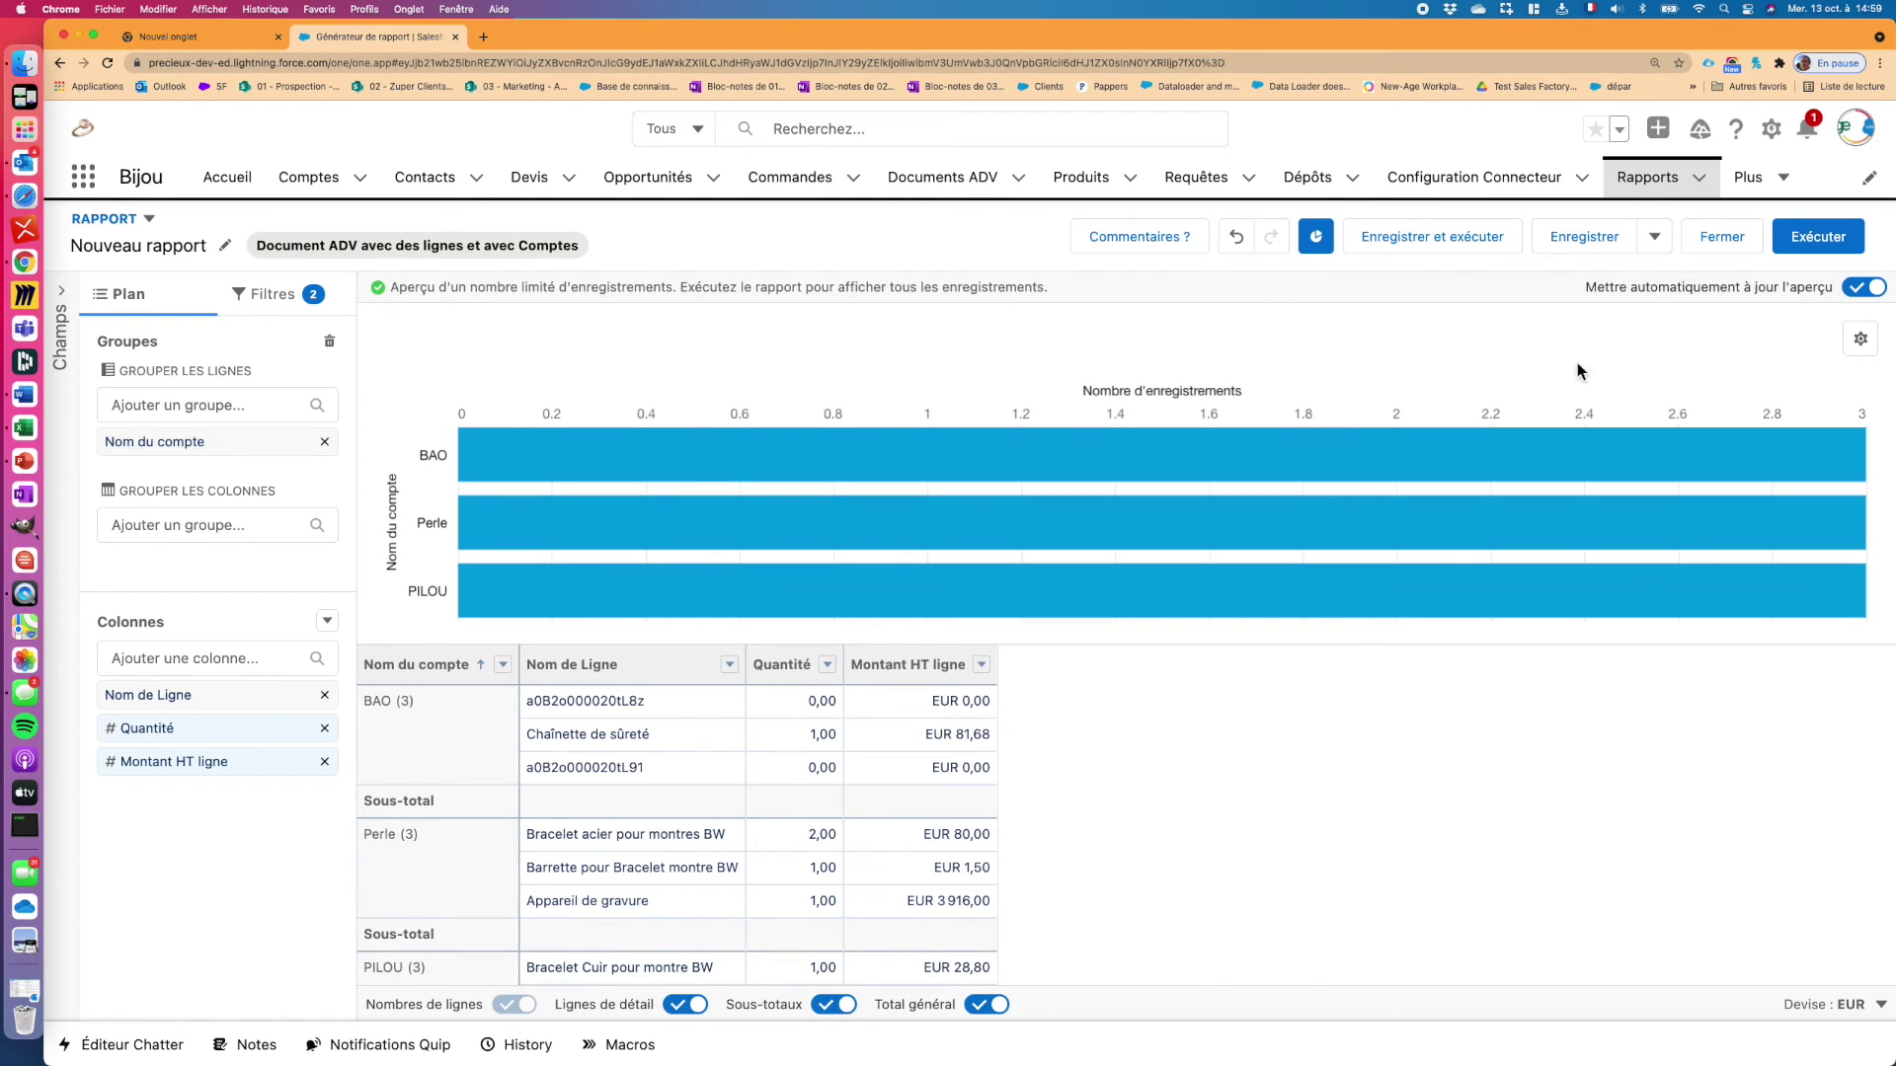
left_click(1827, 242)
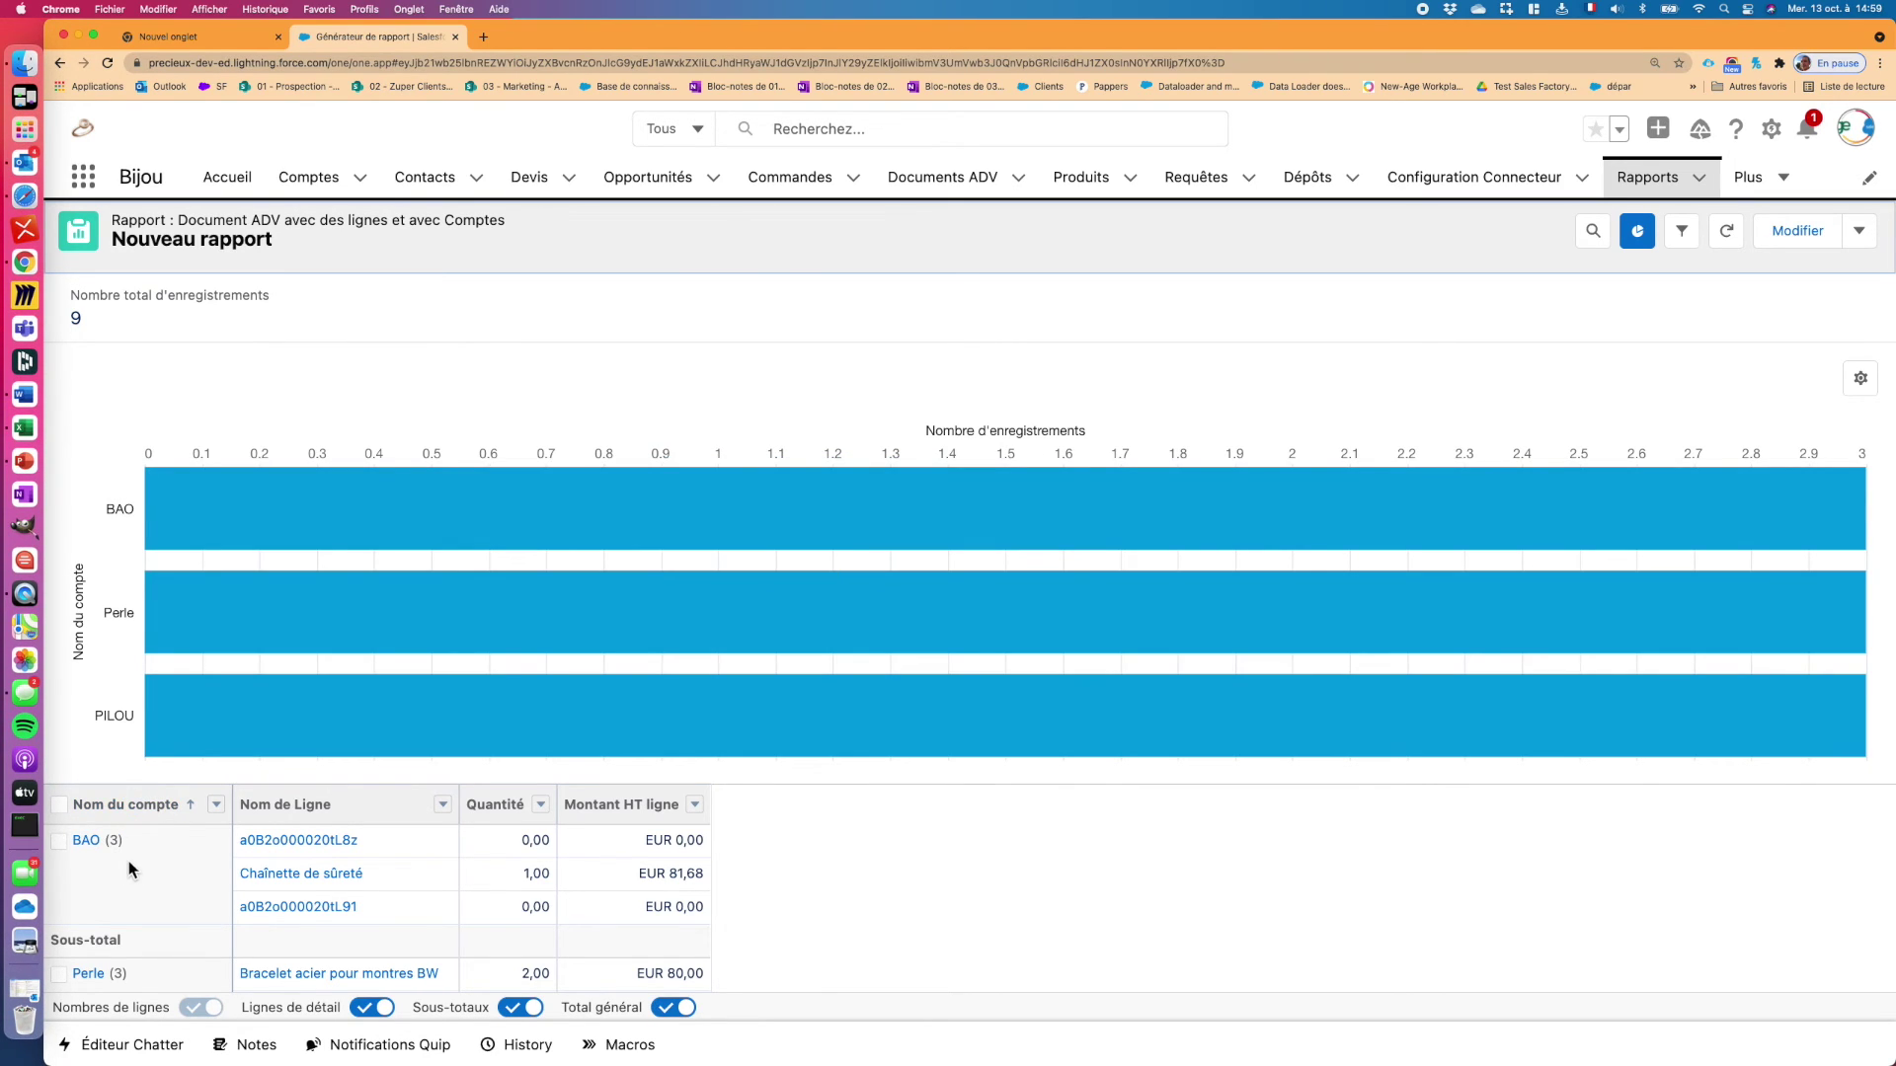
scroll(143, 865, "down", 5)
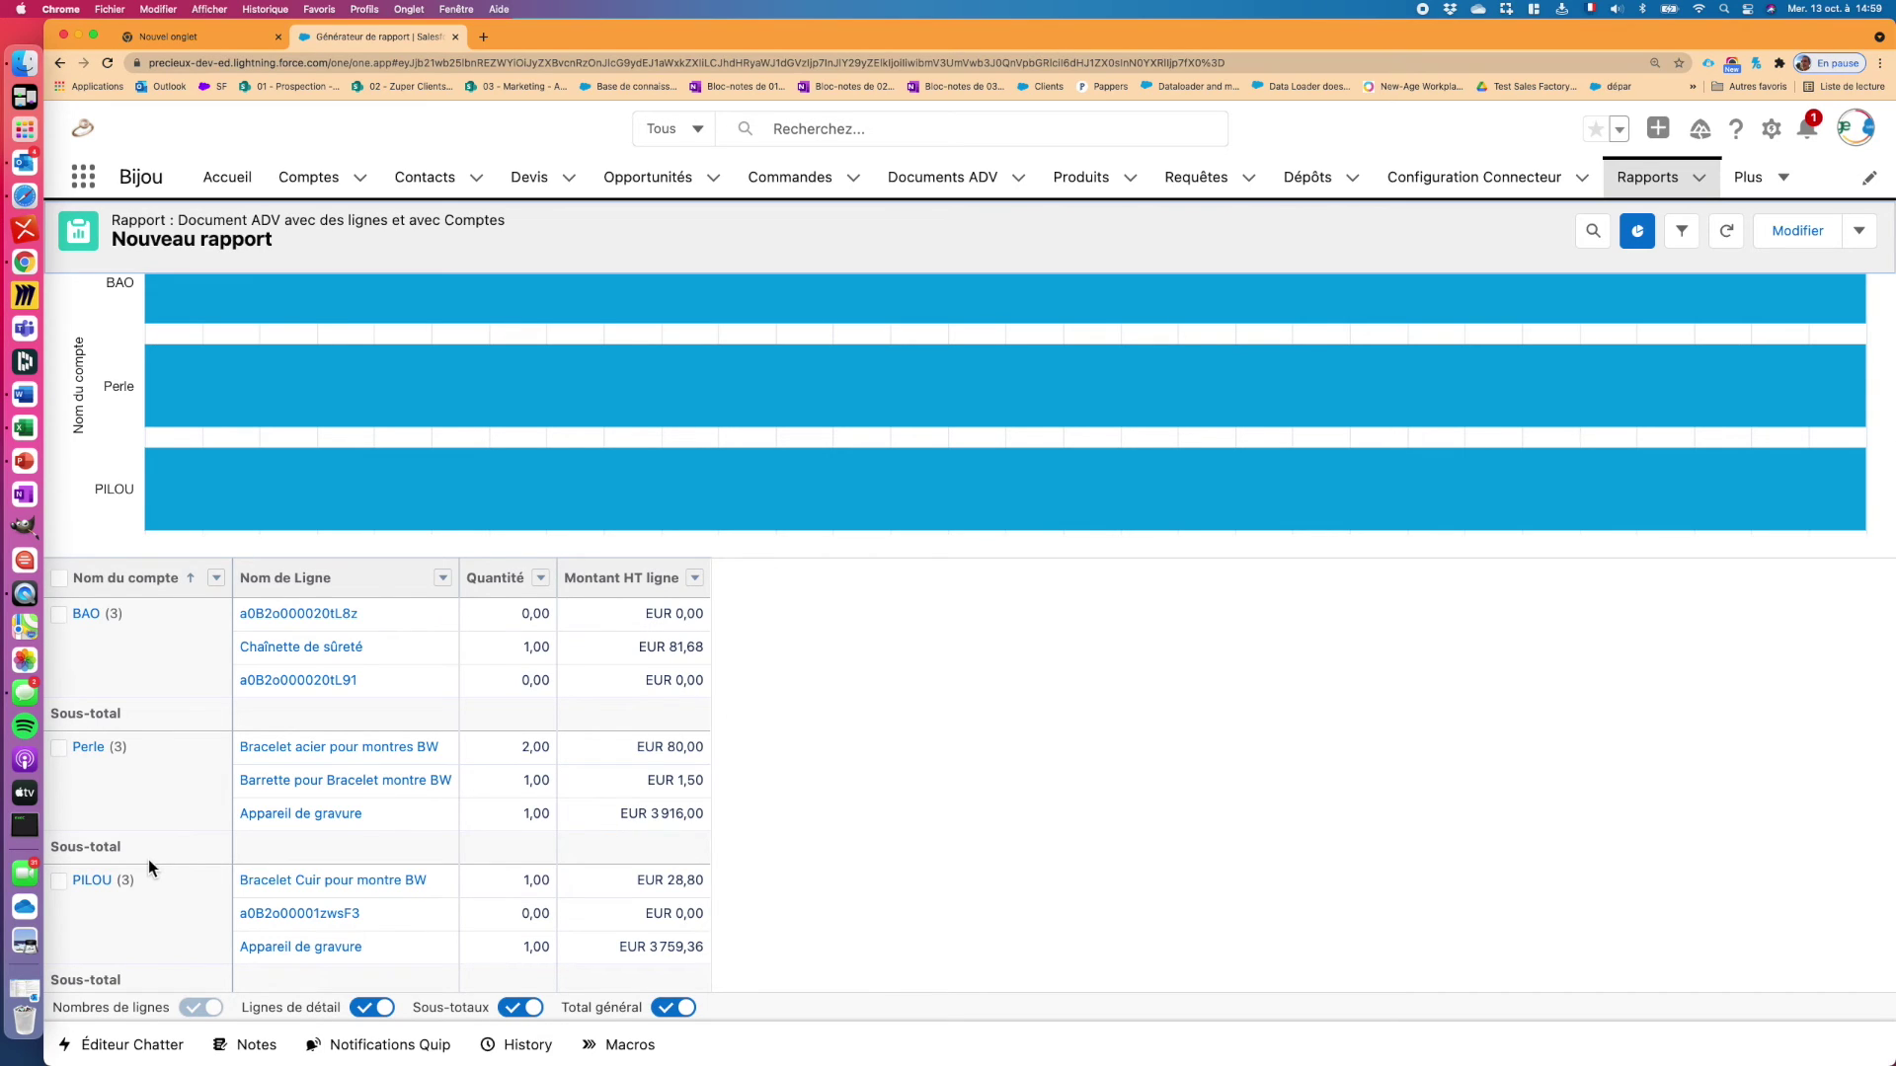
scroll(215, 681, "up", 5)
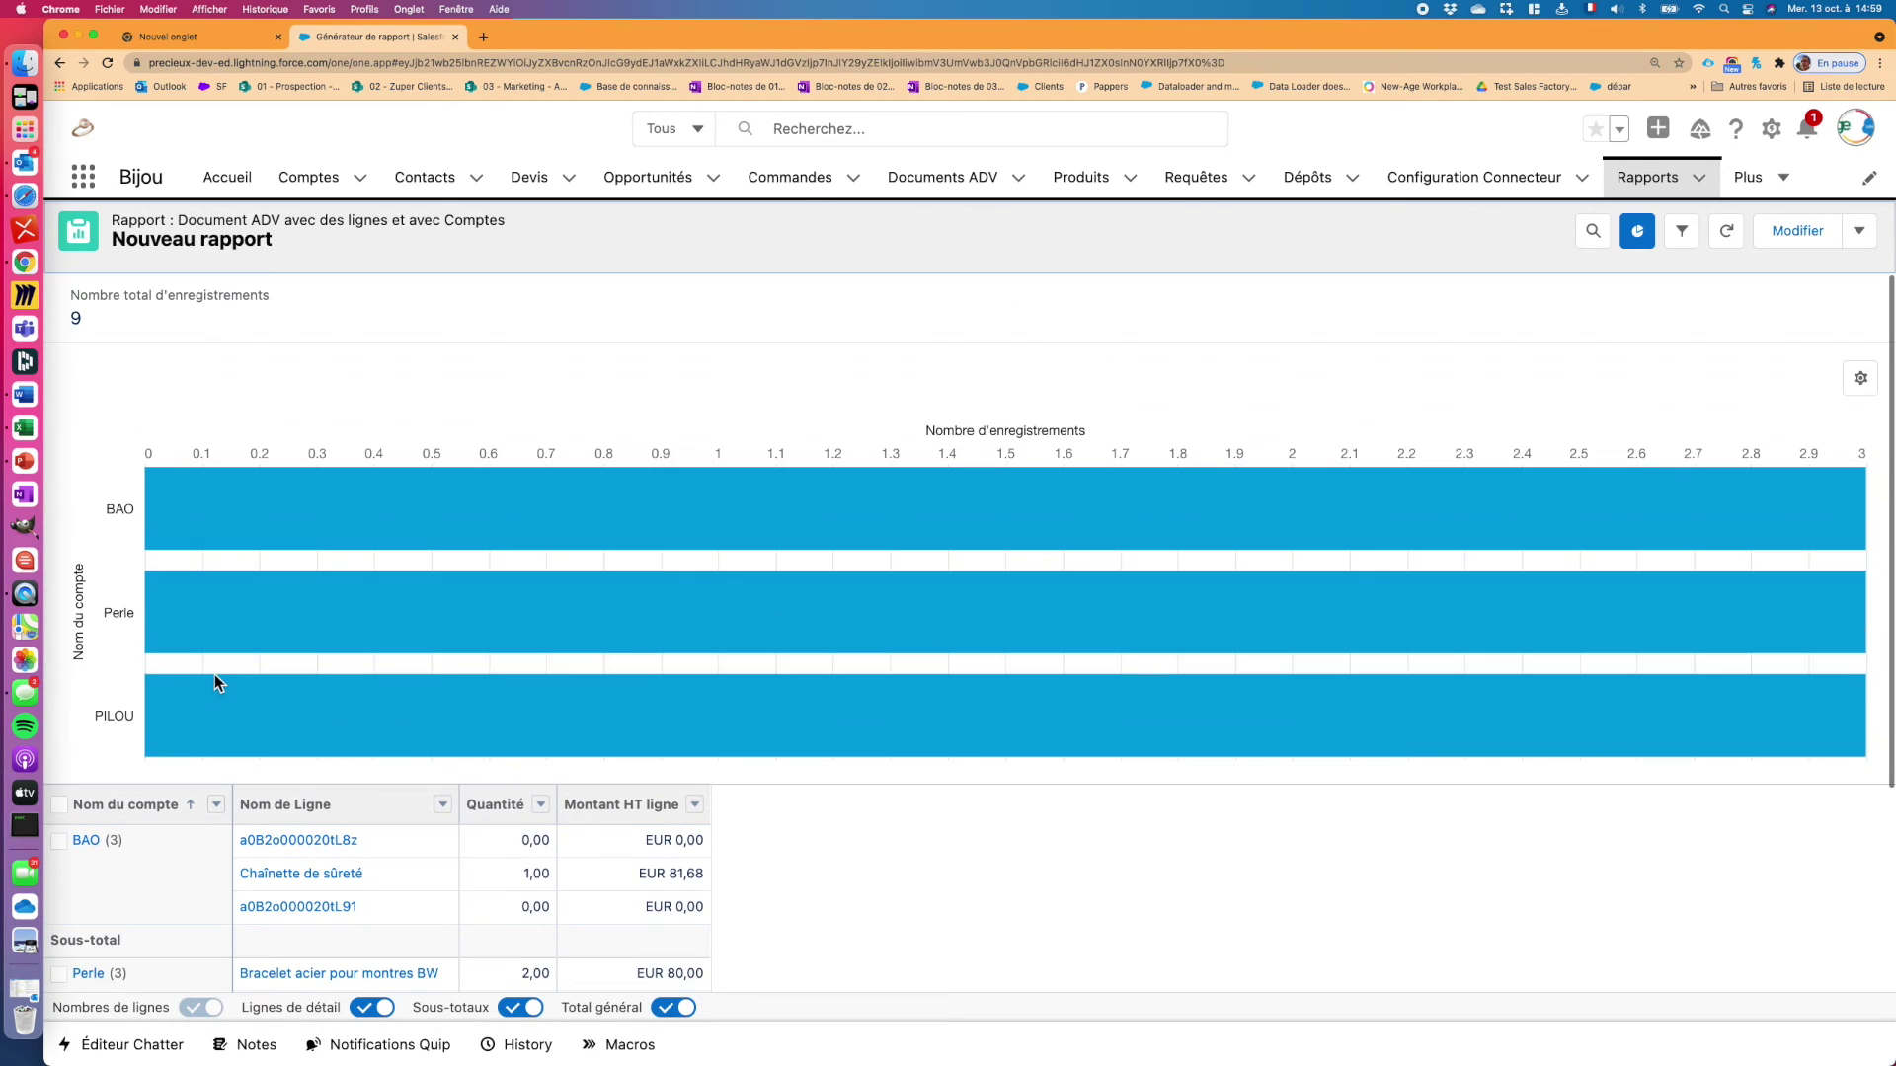
Reopen the report for editing and summarize the Quantité column by sum
left_click(1820, 231)
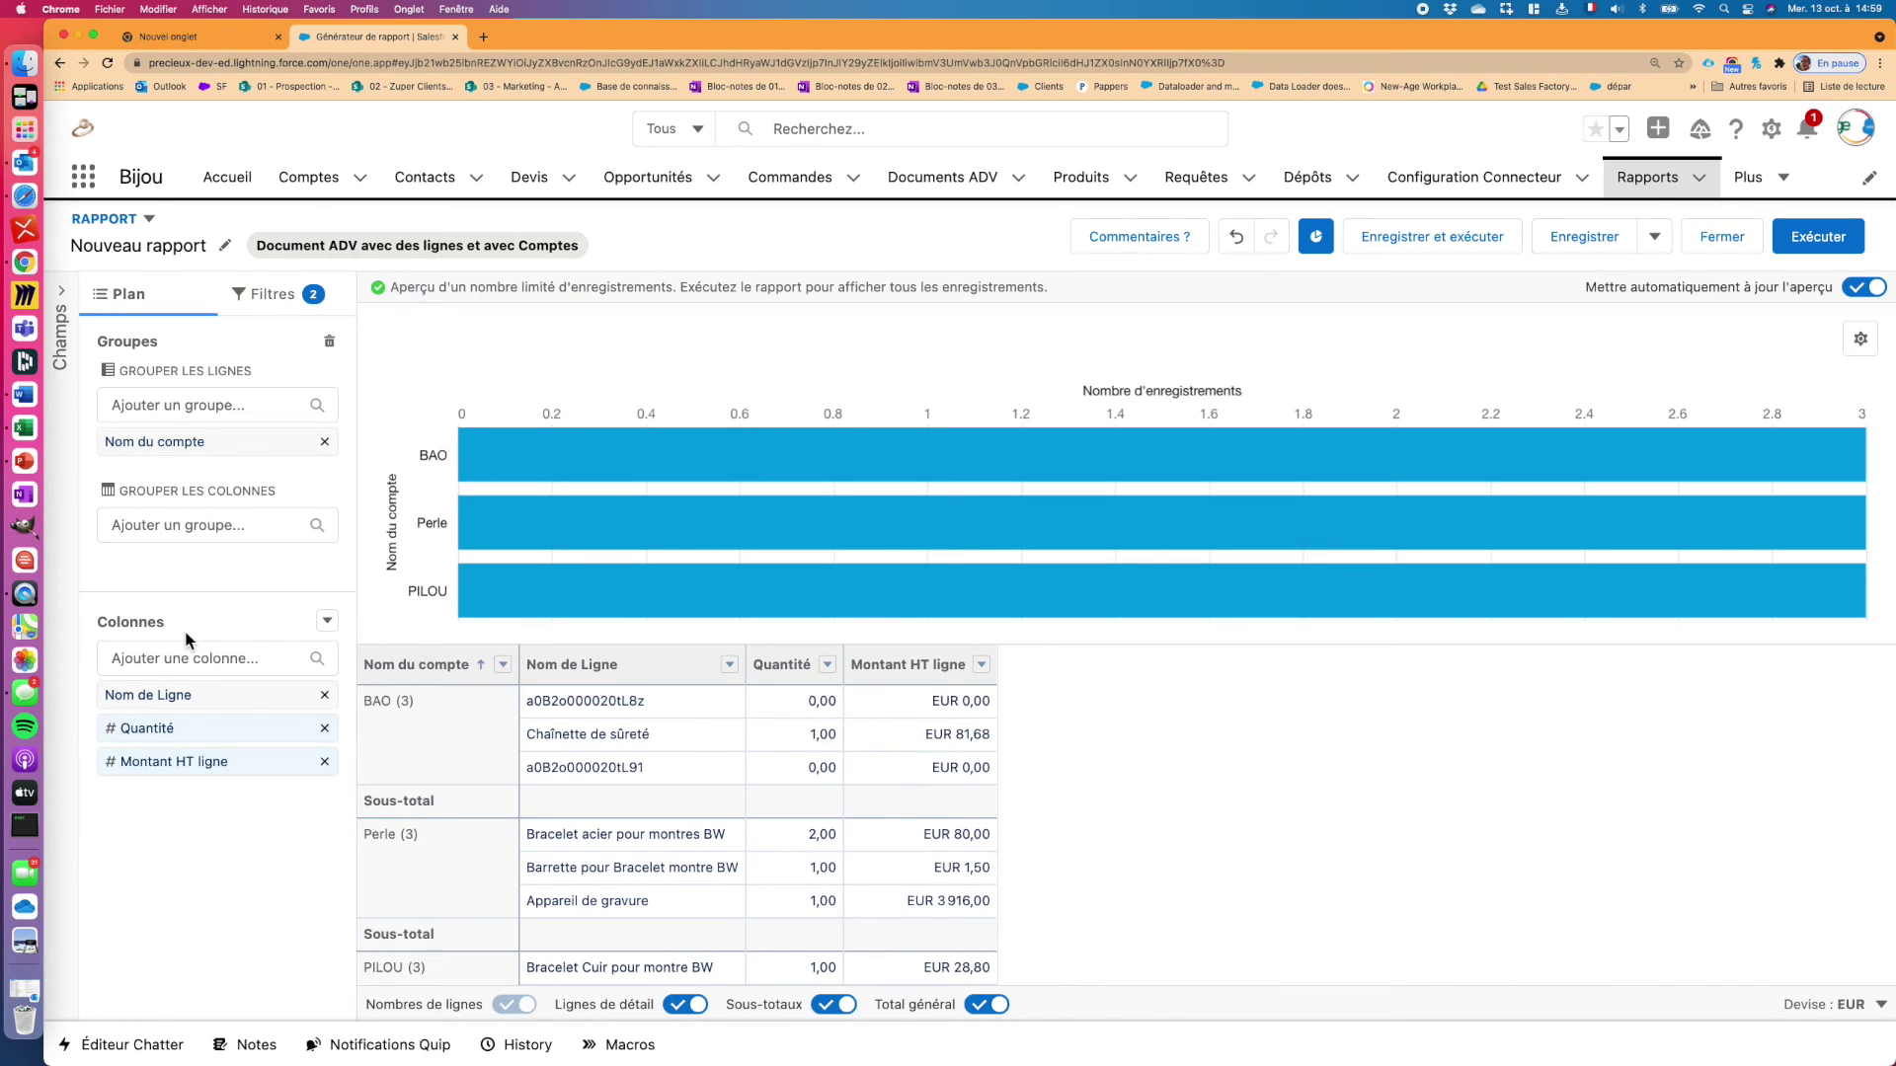
left_click(179, 731)
left_click(374, 706)
left_click(652, 817)
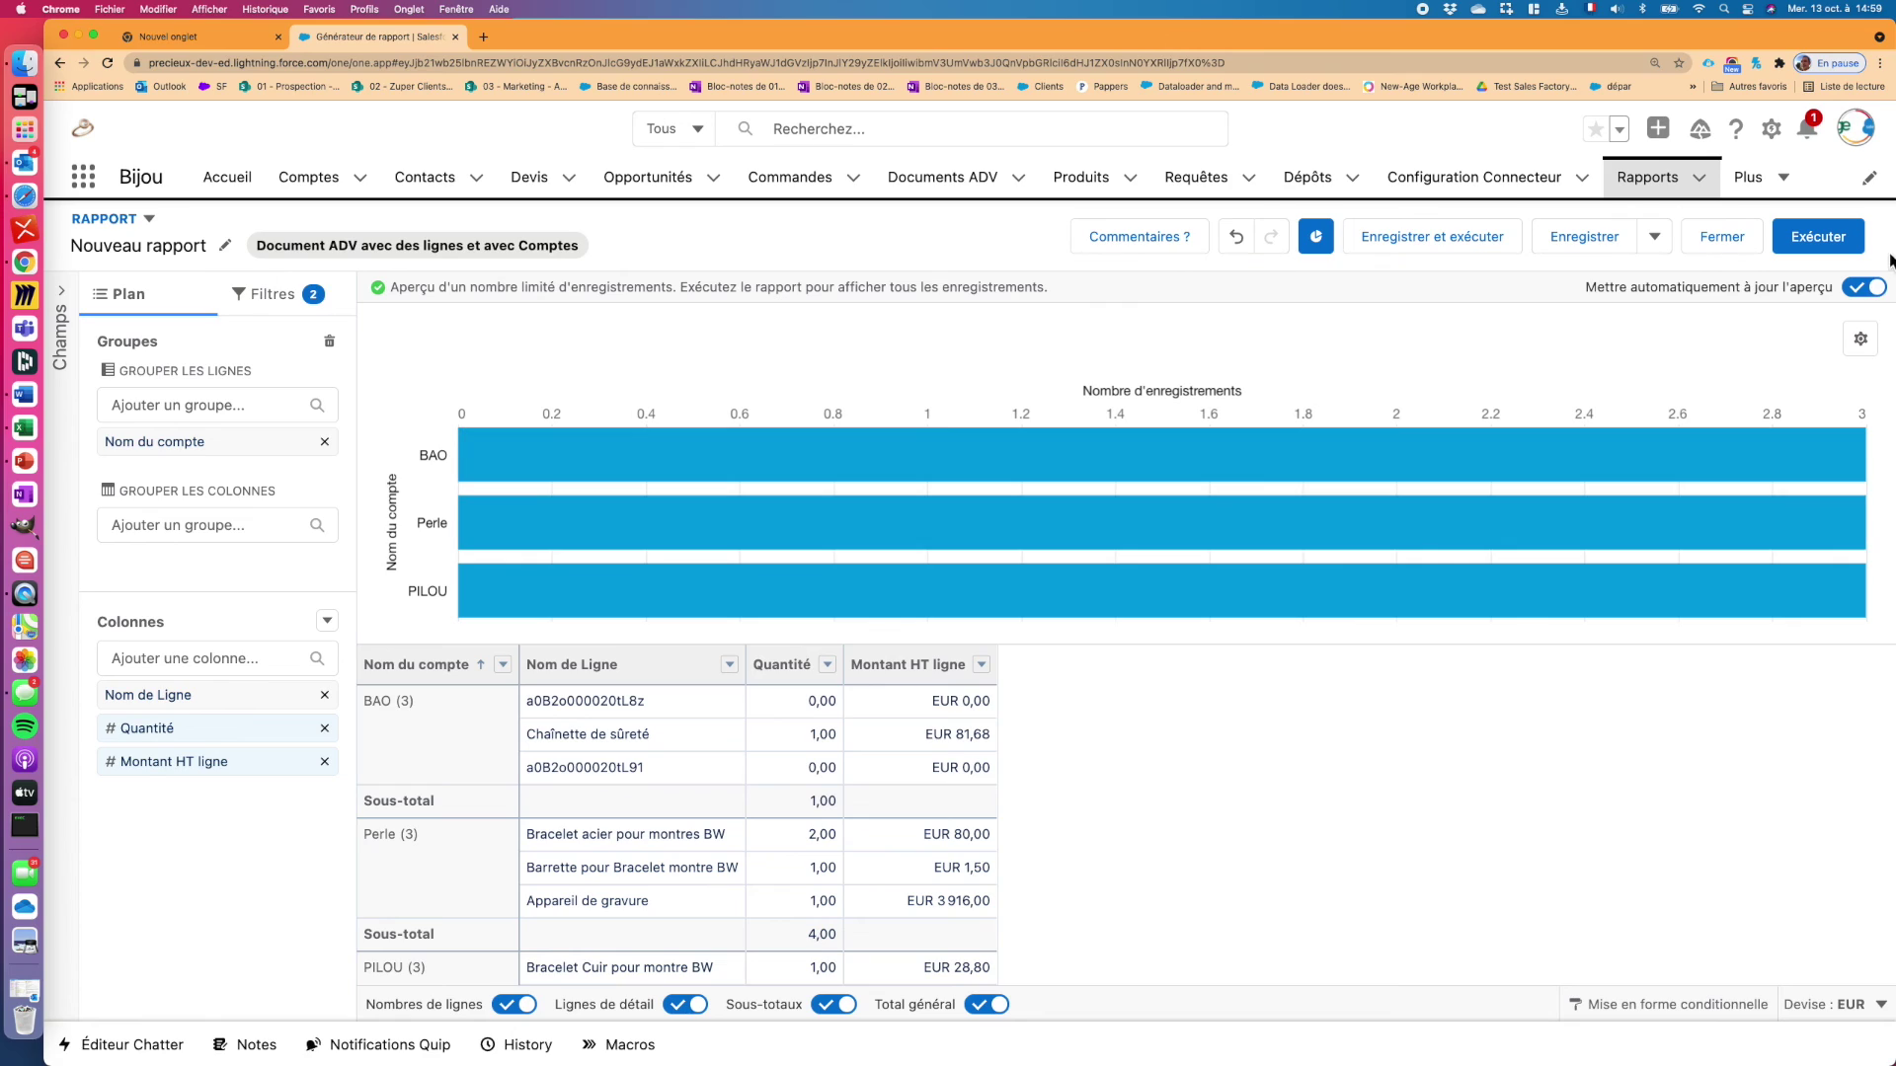
Set the bar chart's Axe-X to Somme de Quantité in the chart properties
left_click(1864, 341)
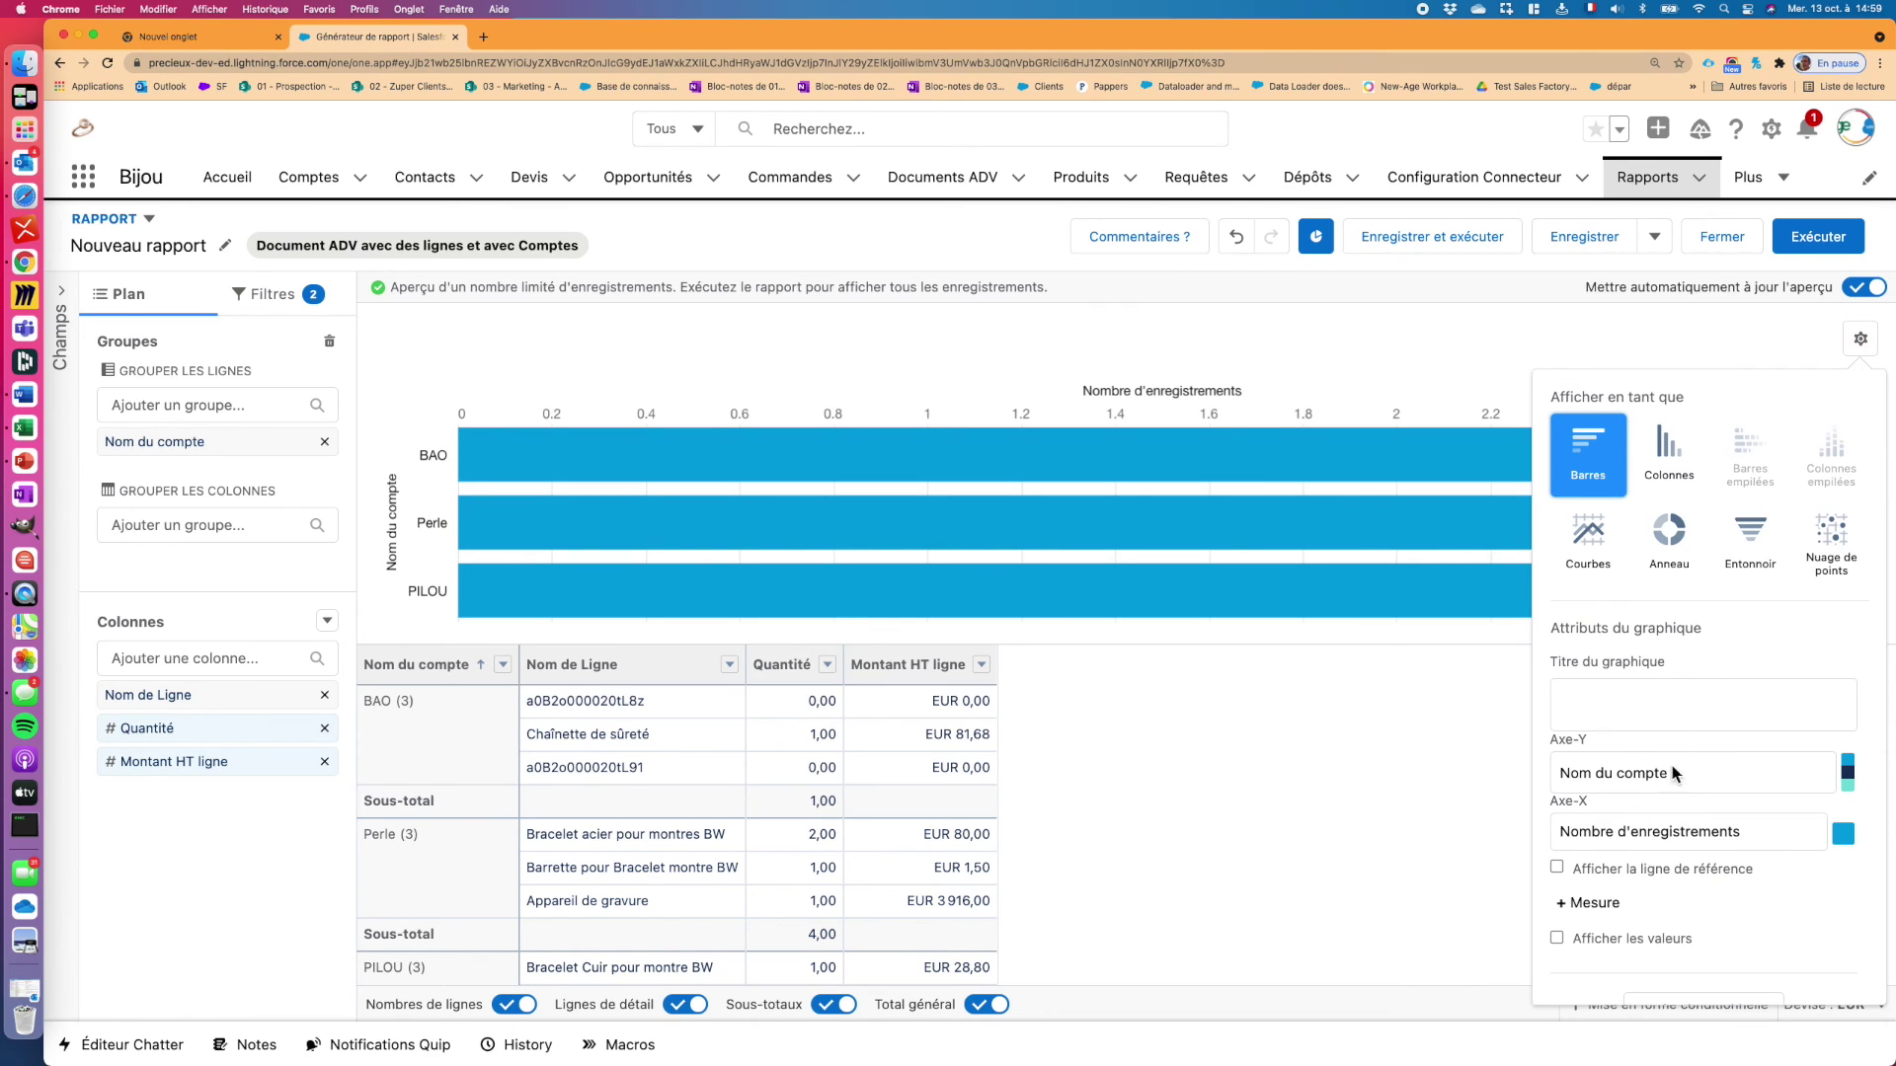
left_click(1676, 840)
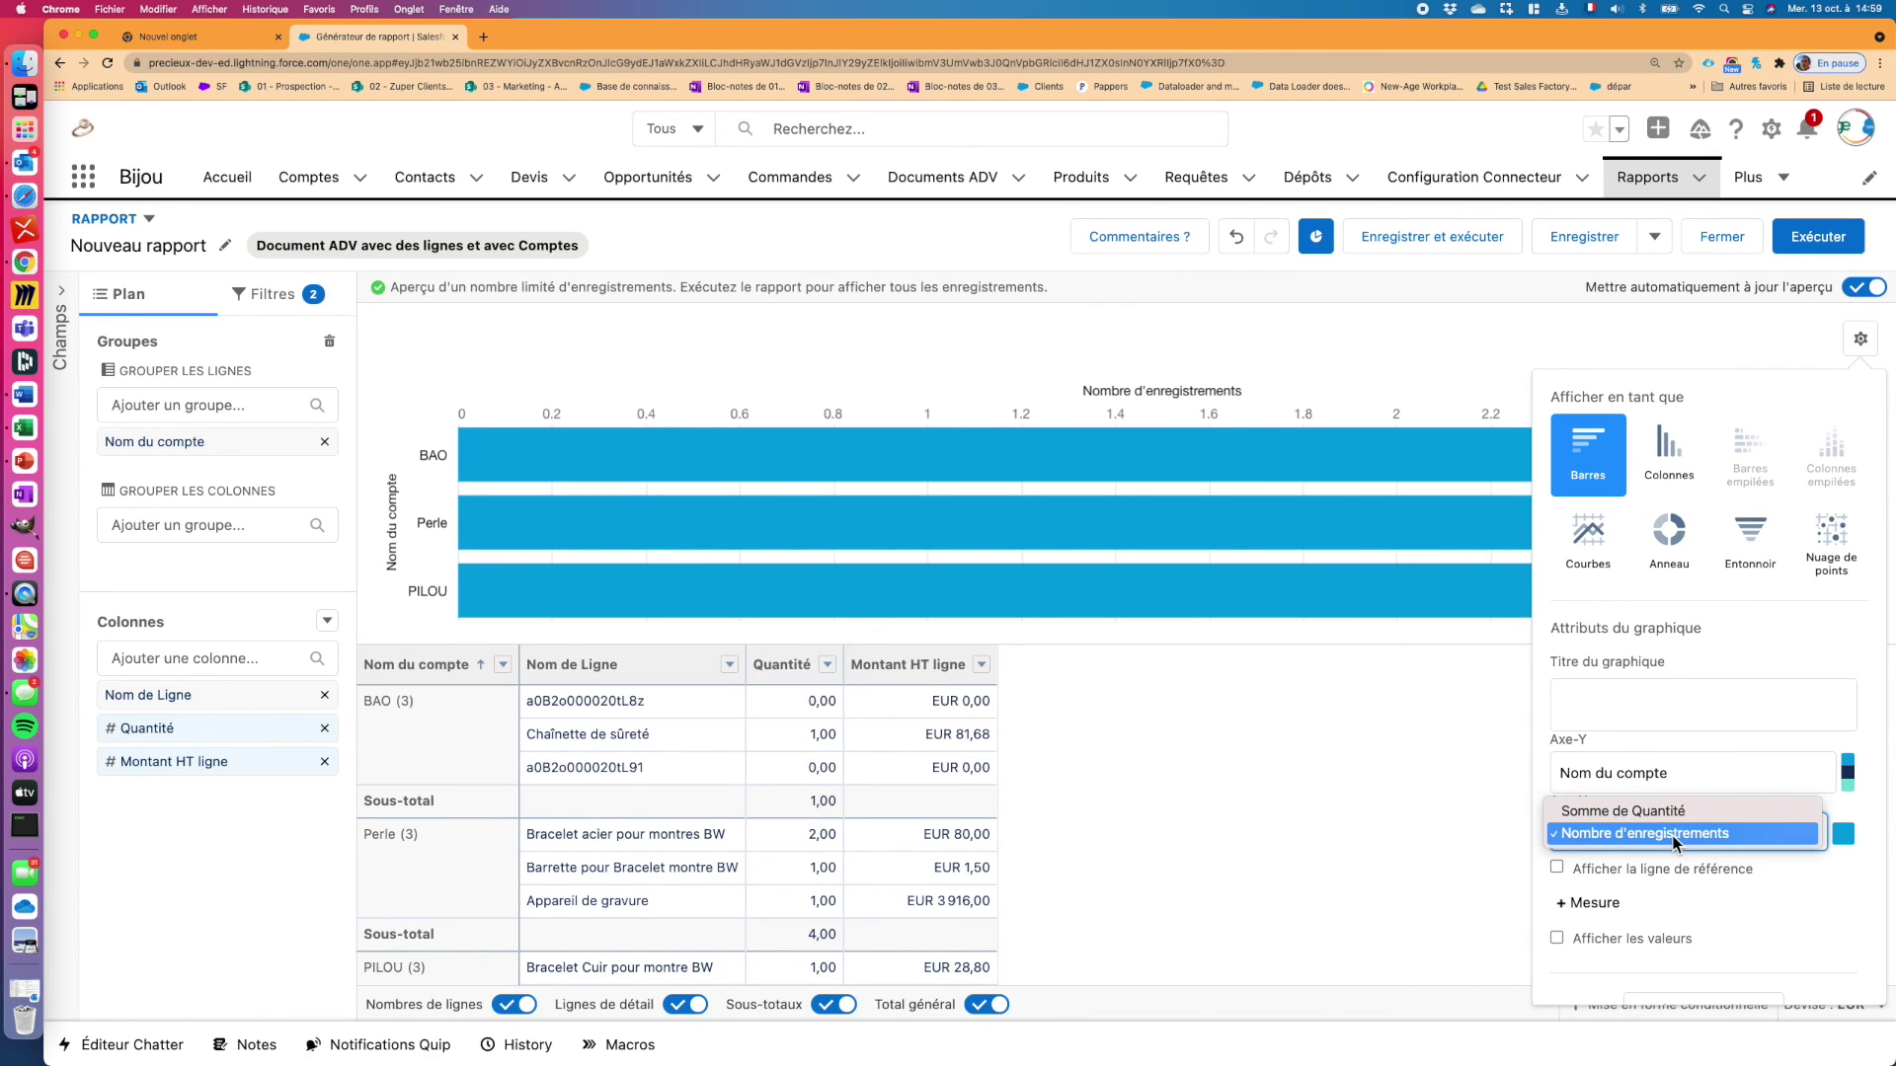
left_click(1675, 811)
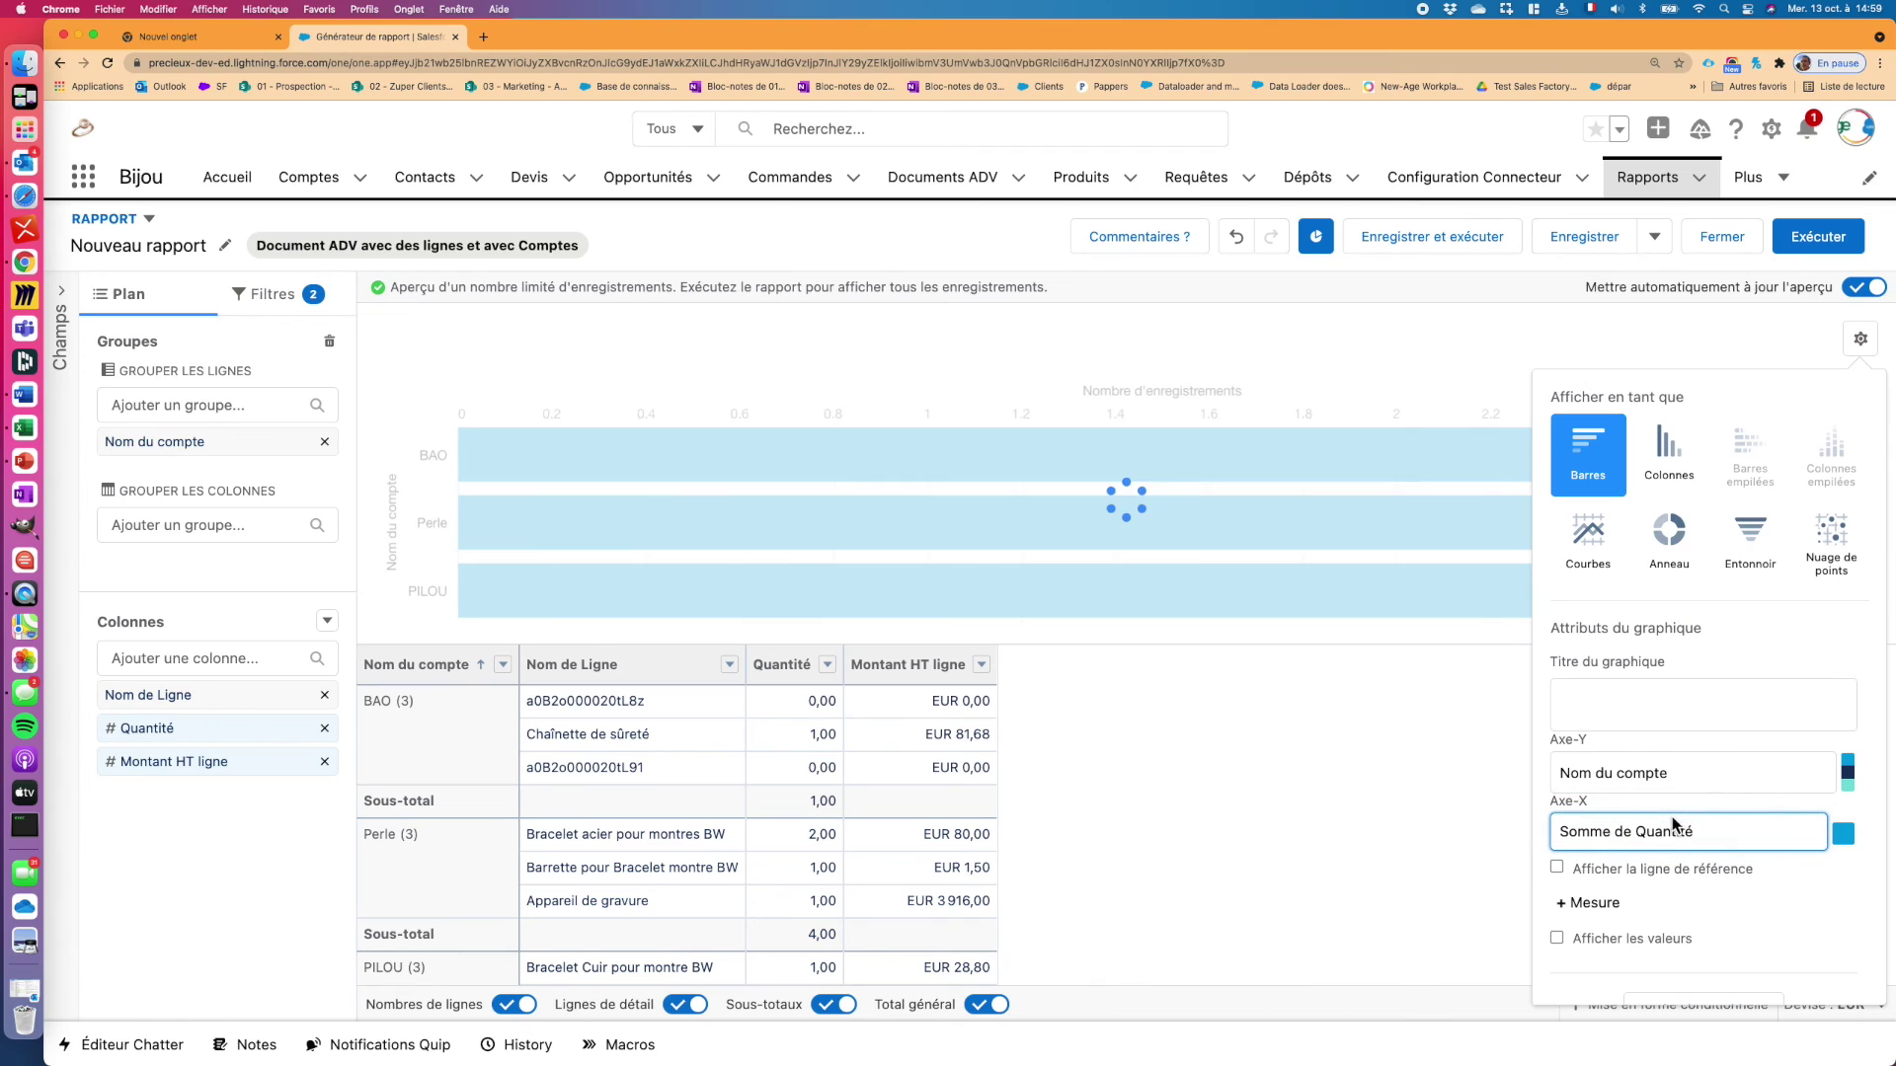
Run the report and examine the summed quantity per account in the chart and in the subtotals, including the Perle bar
left_click(1817, 241)
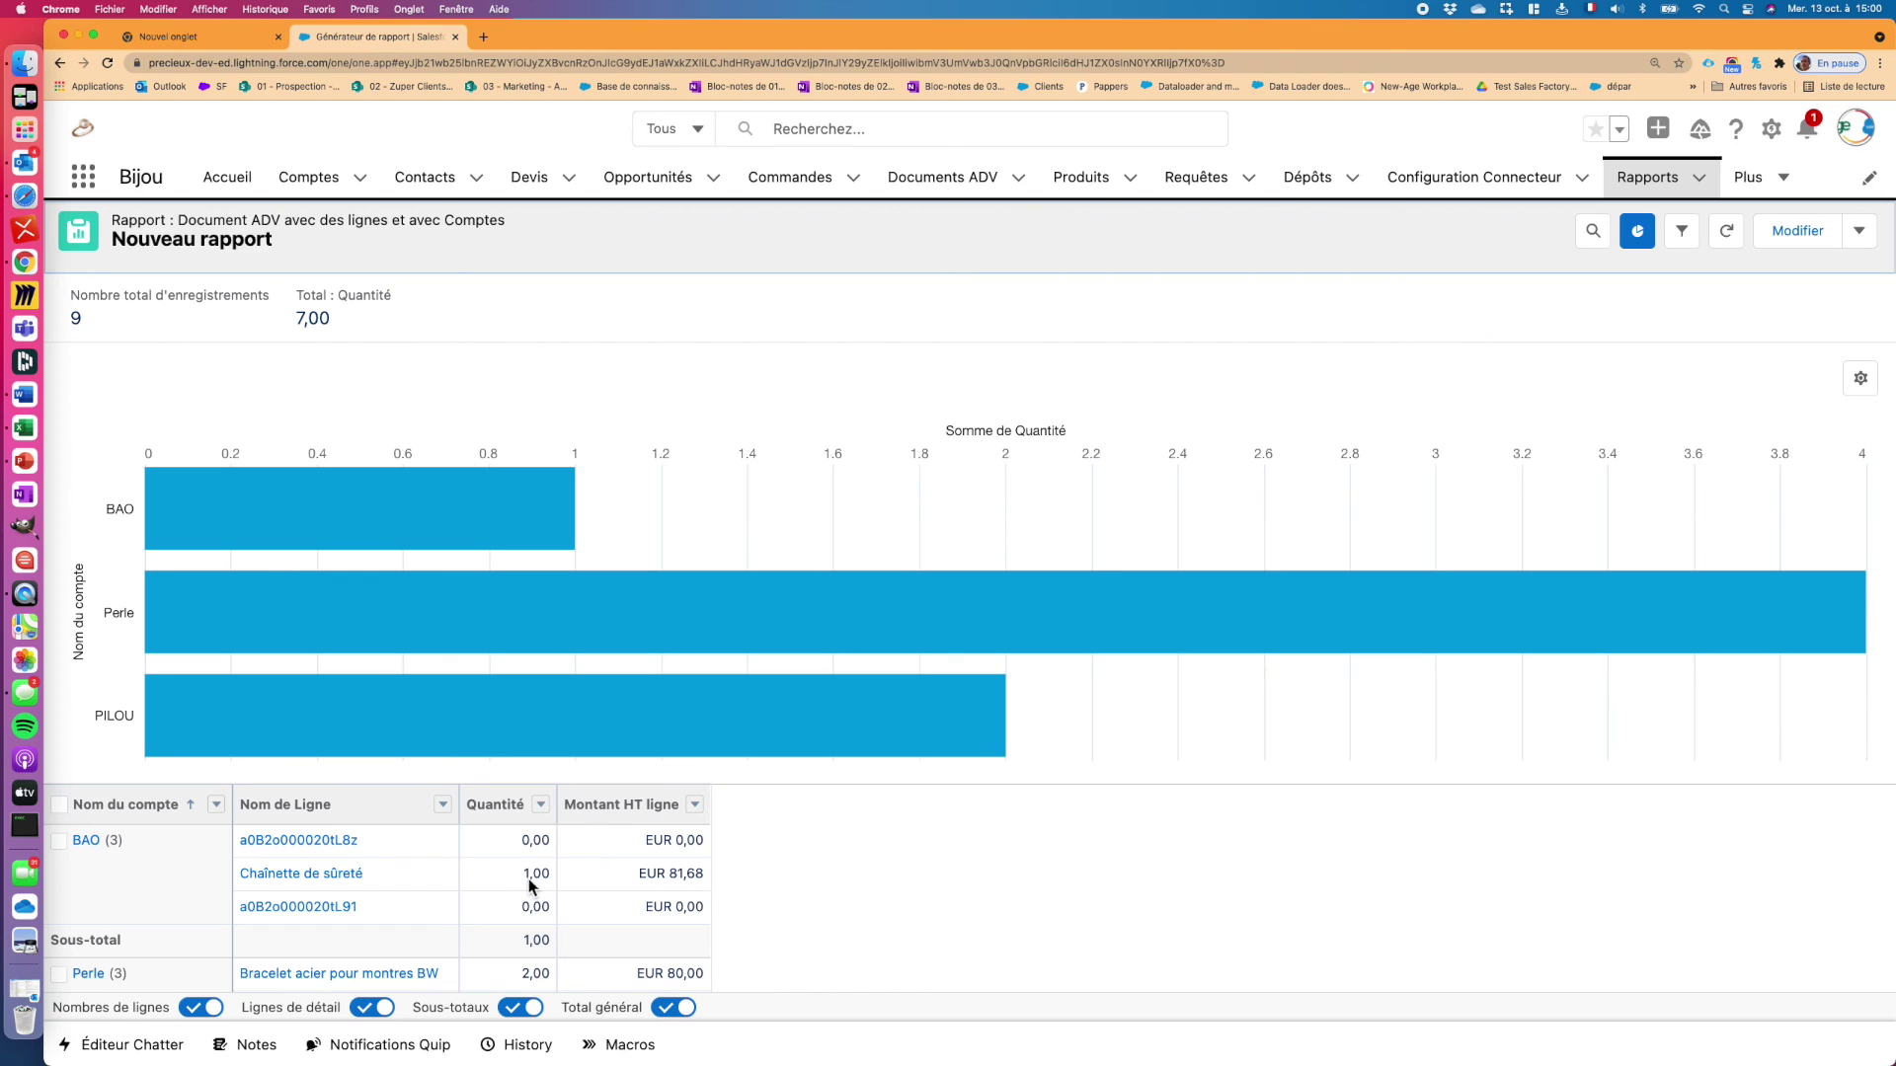
scroll(579, 861, "down", 3)
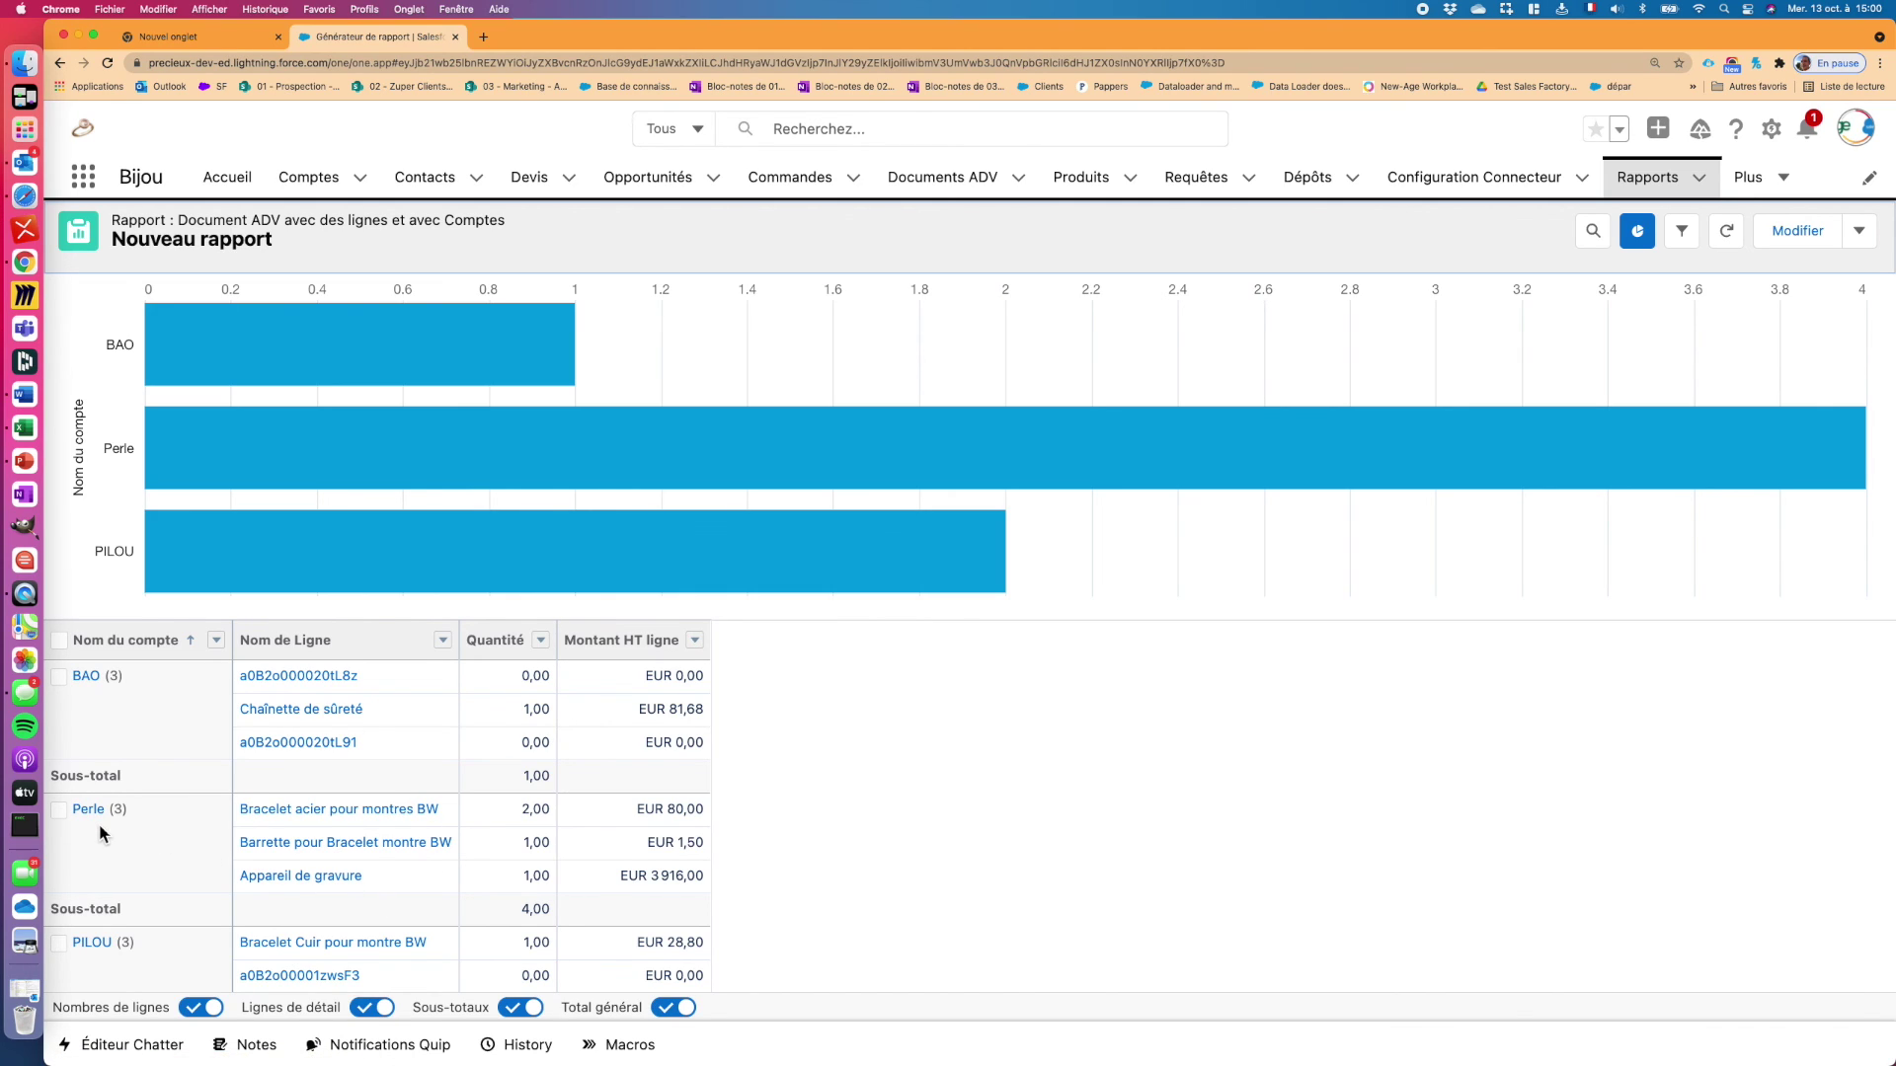
mouse_move(466, 479)
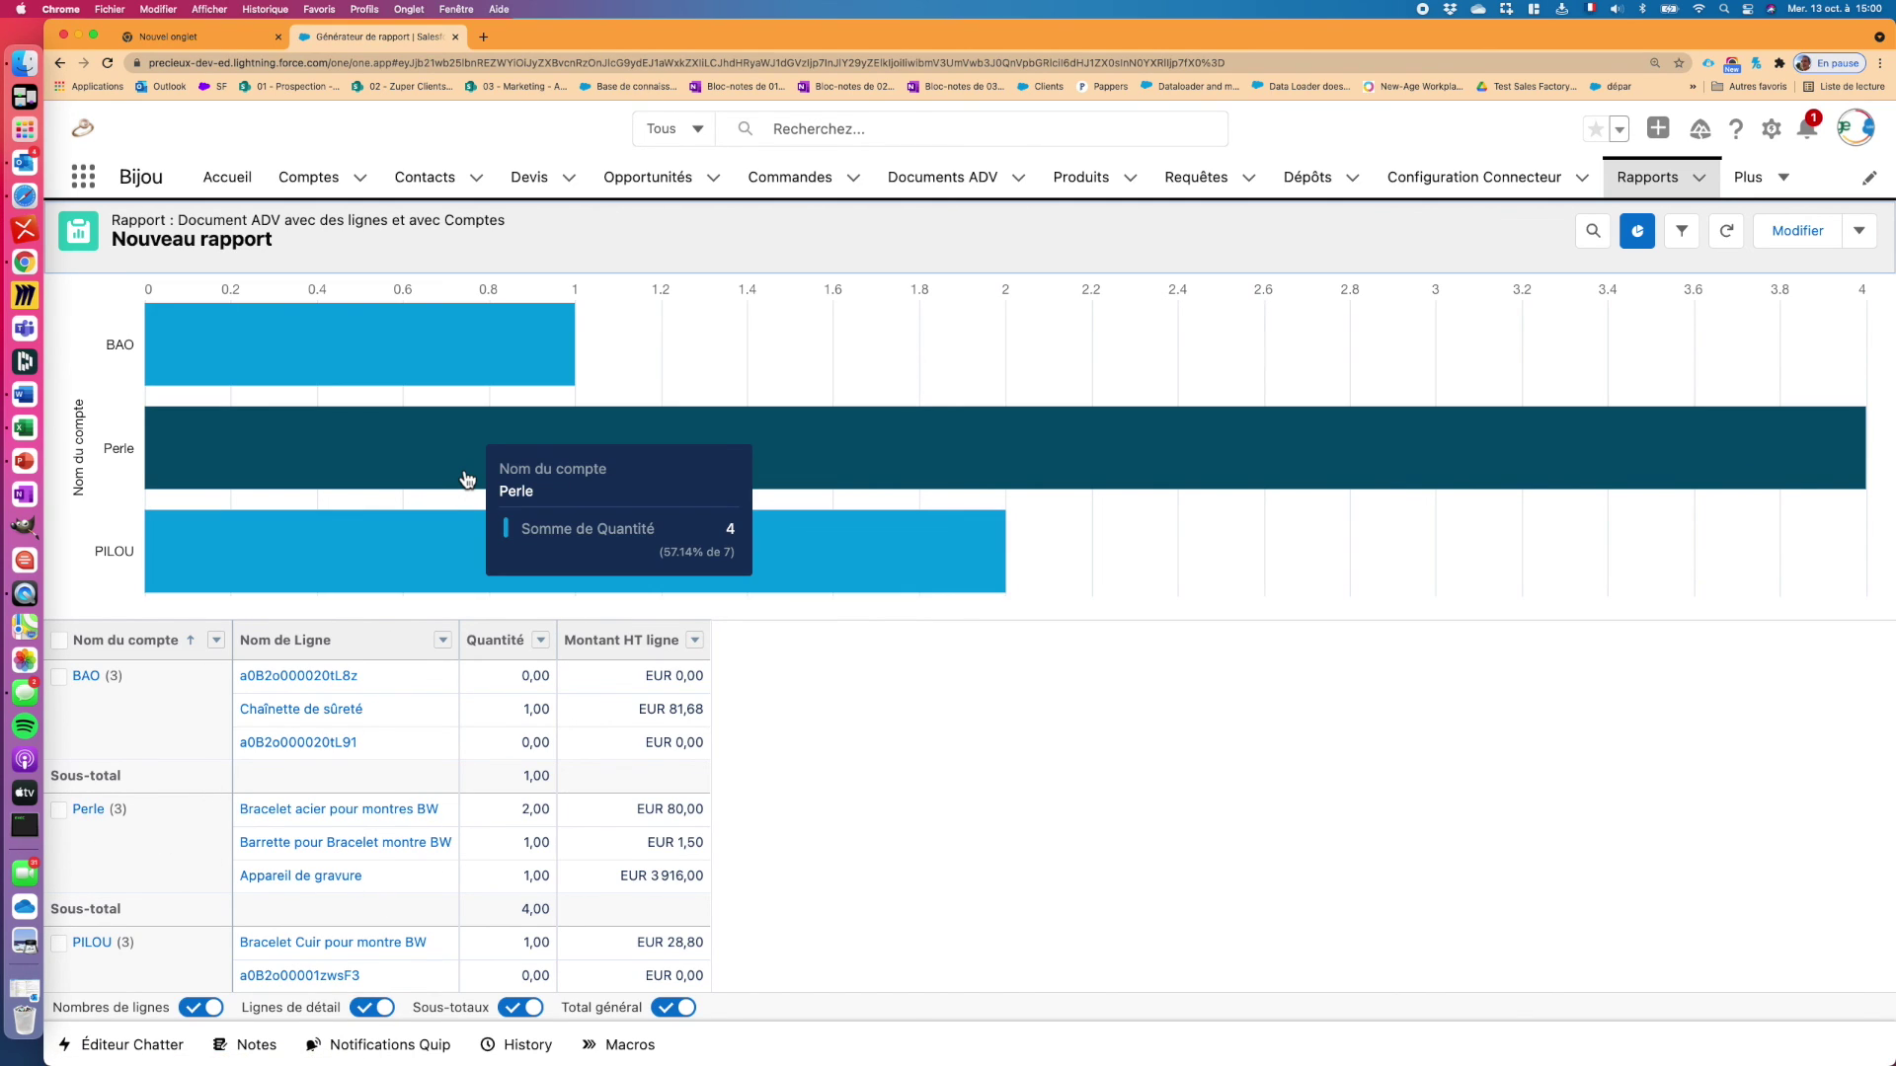
scroll(257, 933, "down", 2)
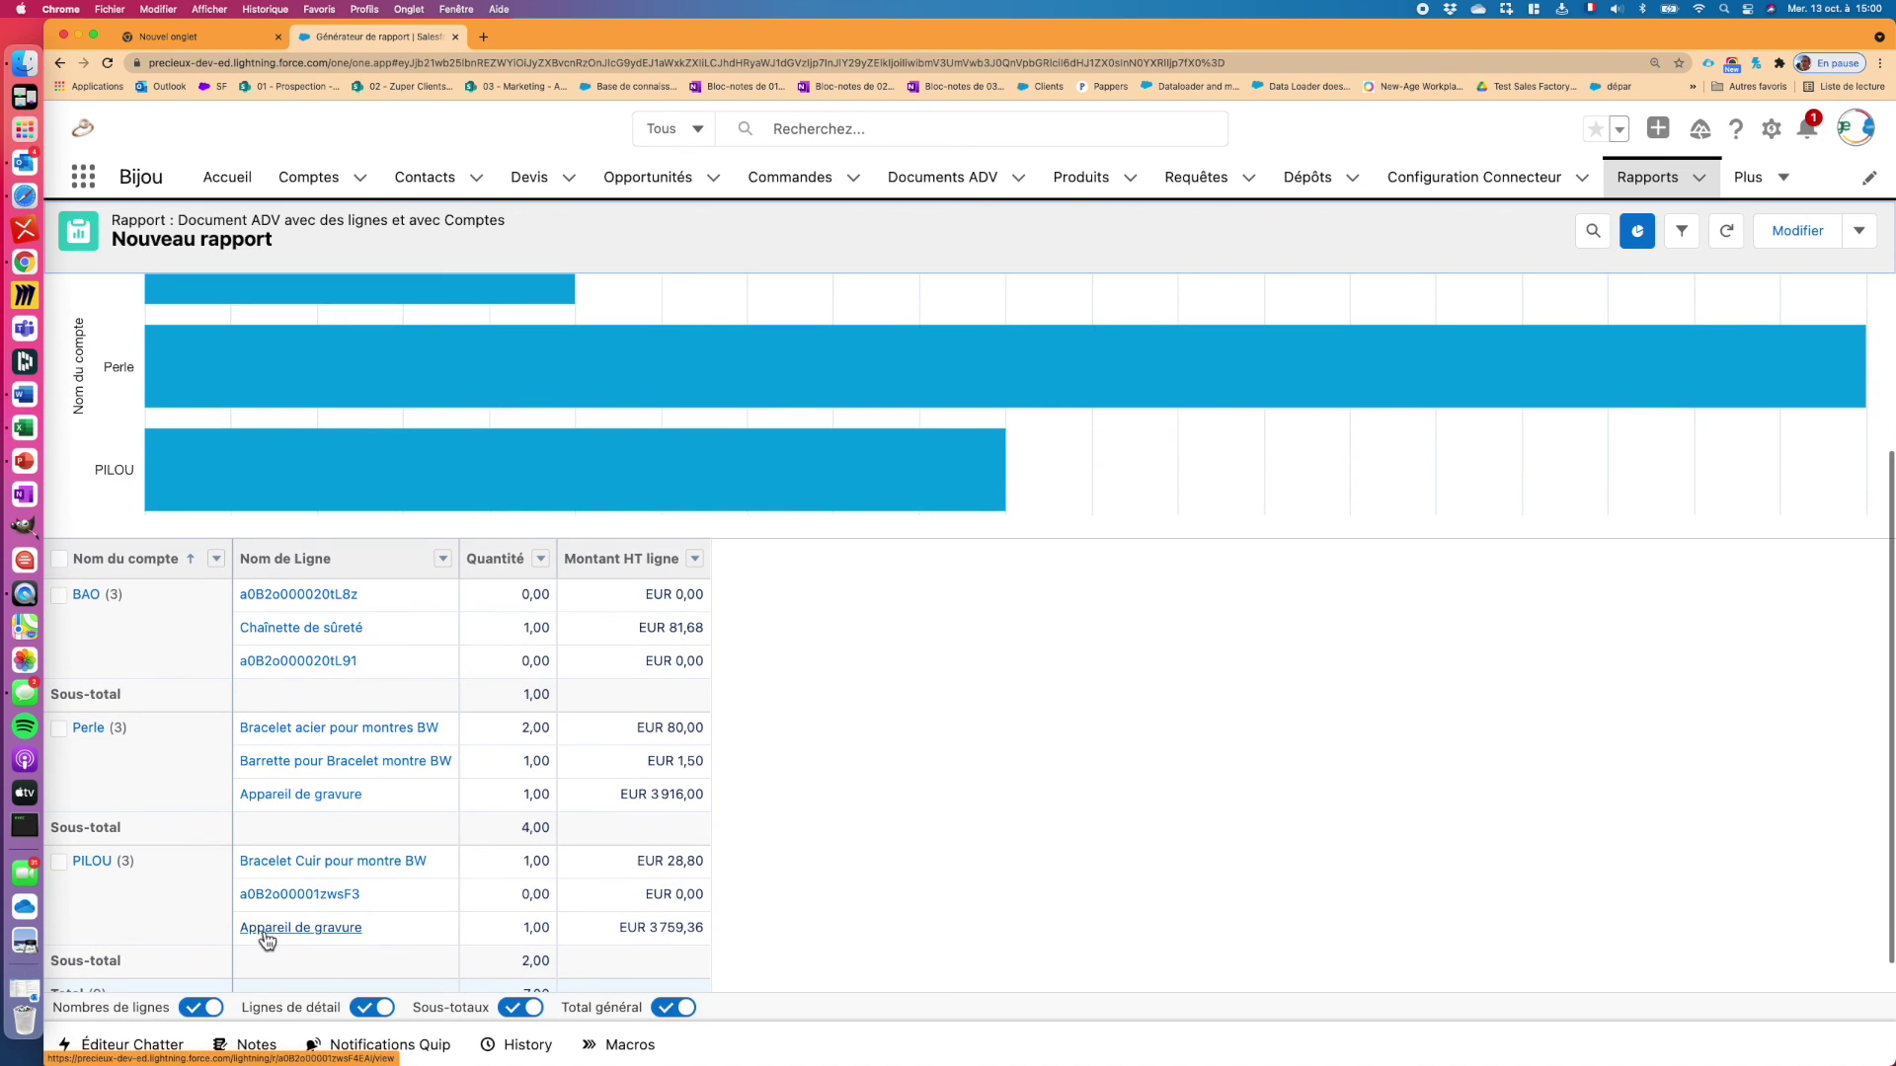